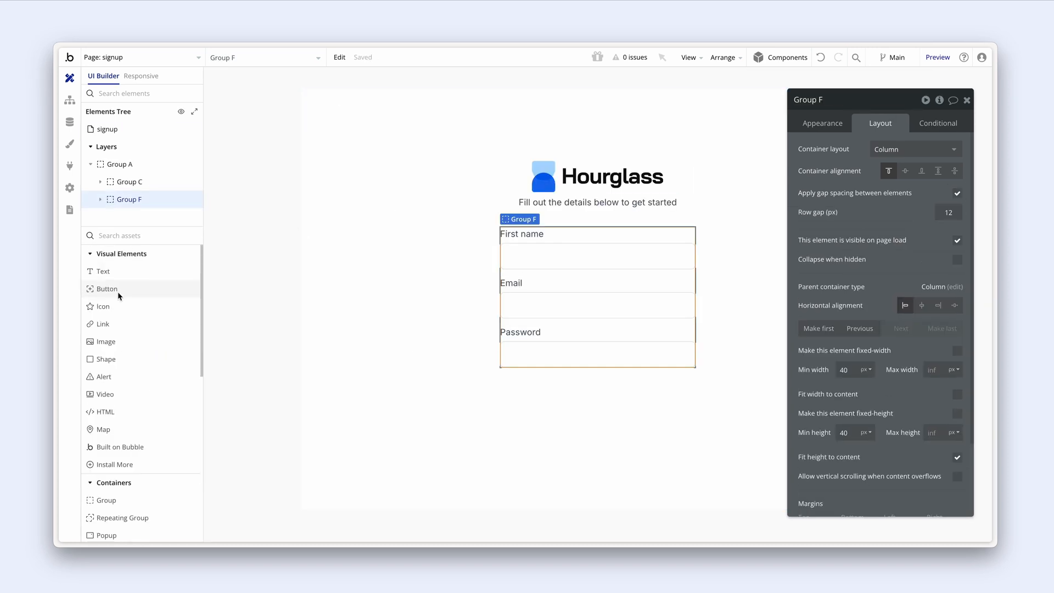
# - Add a button below the Password field and stretch it to full width
pyautogui.moveTo(107, 289); pyautogui.dragTo(527, 393)
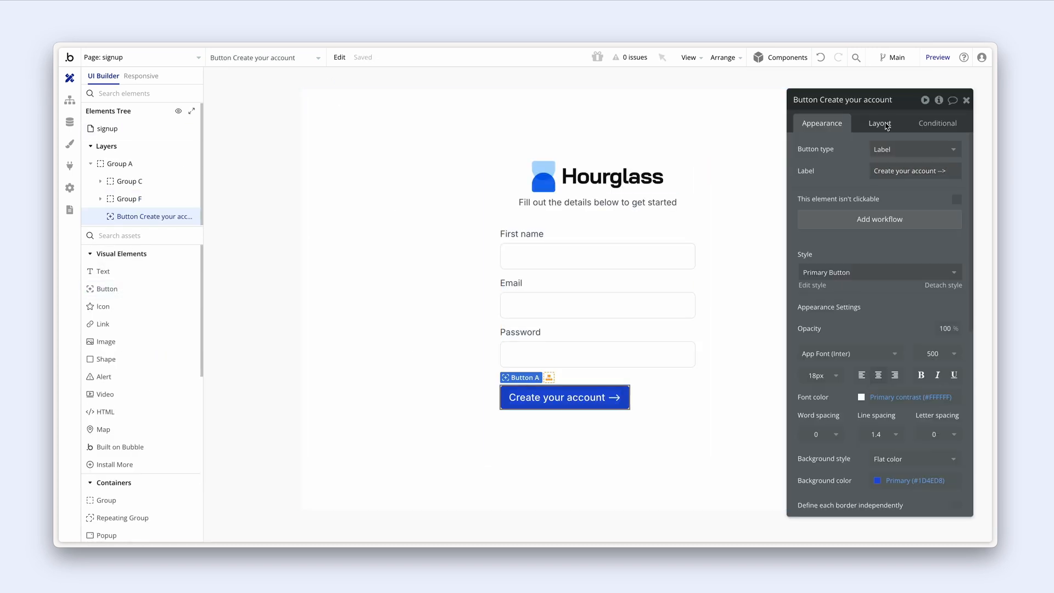
pyautogui.click(884, 125)
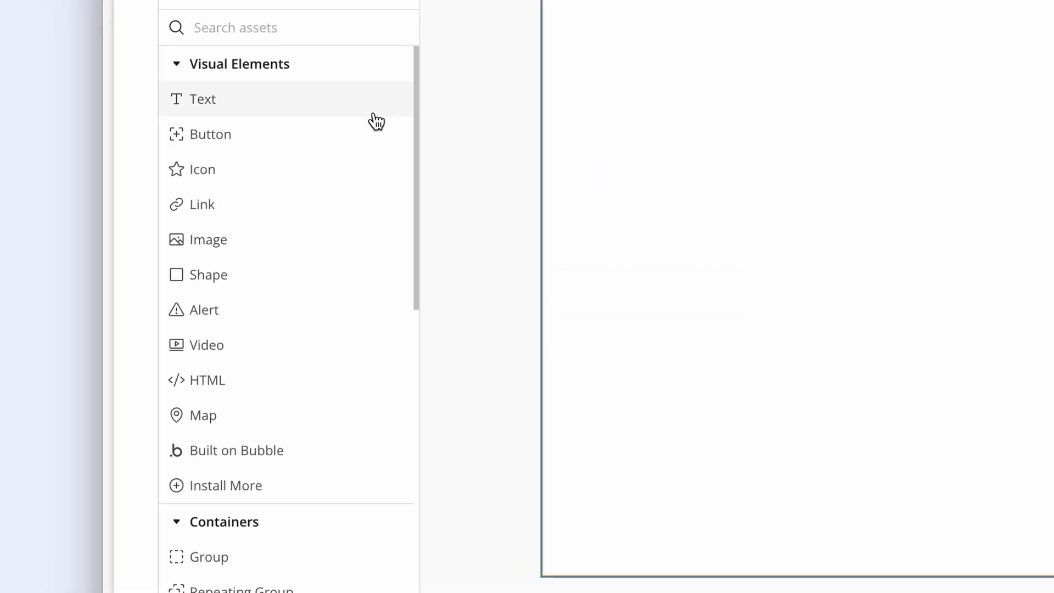
pyautogui.scroll(-12, 376, 121)
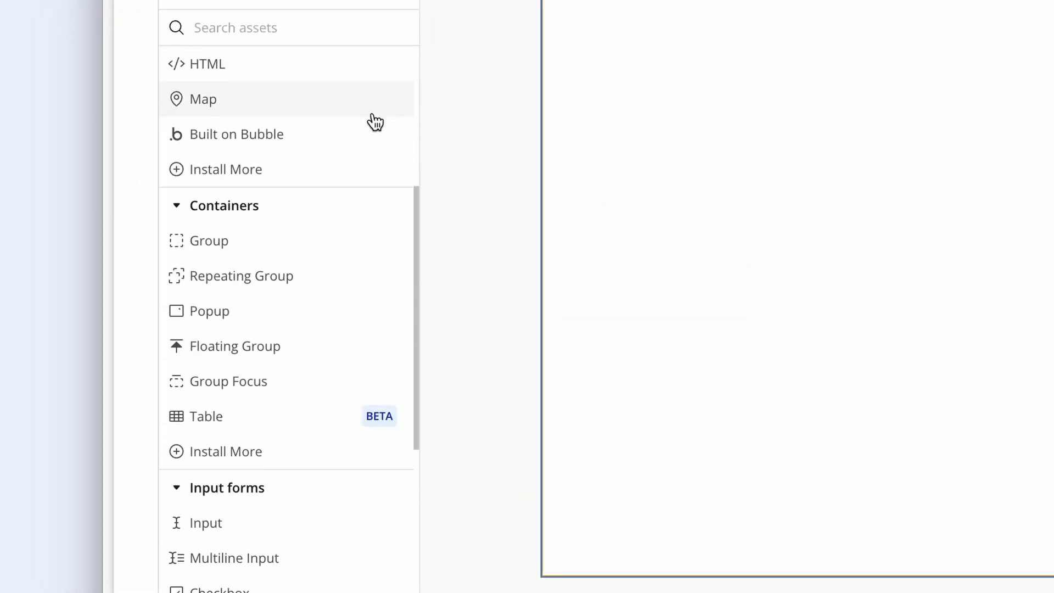
pyautogui.scroll(-2, 376, 120)
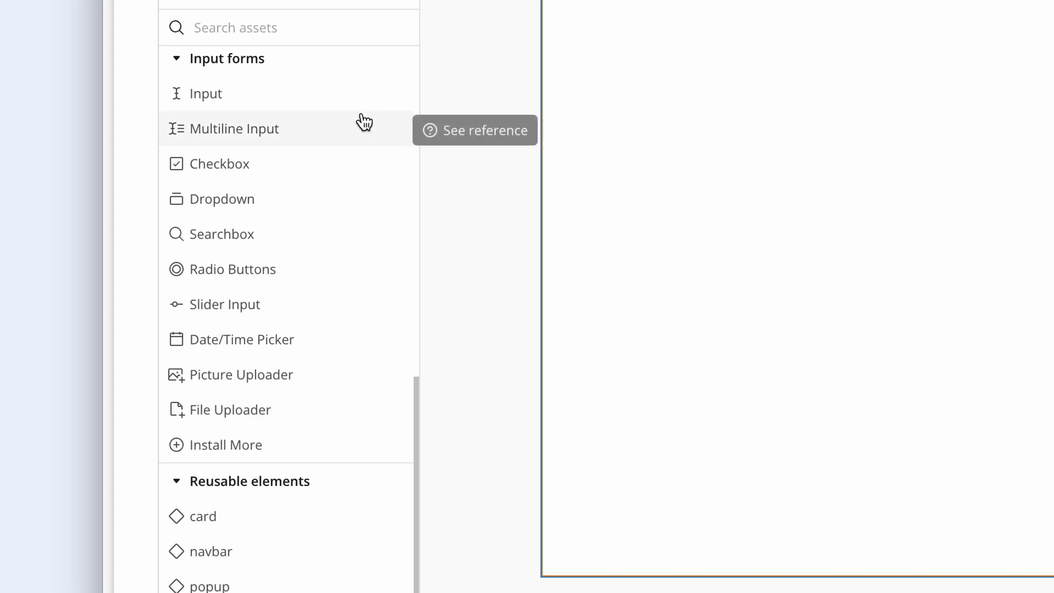
pyautogui.scroll(5, 350, 122)
pyautogui.scroll(10, 350, 121)
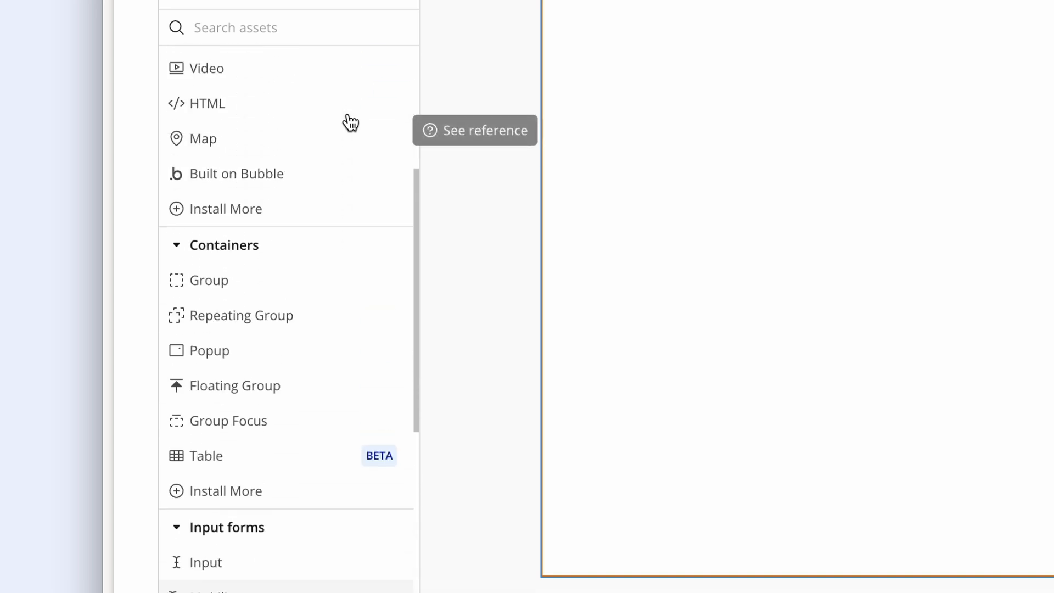
# - Add a Heading 1 text 'Calendar scheduling on autopilot' with a 768 px max width
pyautogui.click(284, 106)
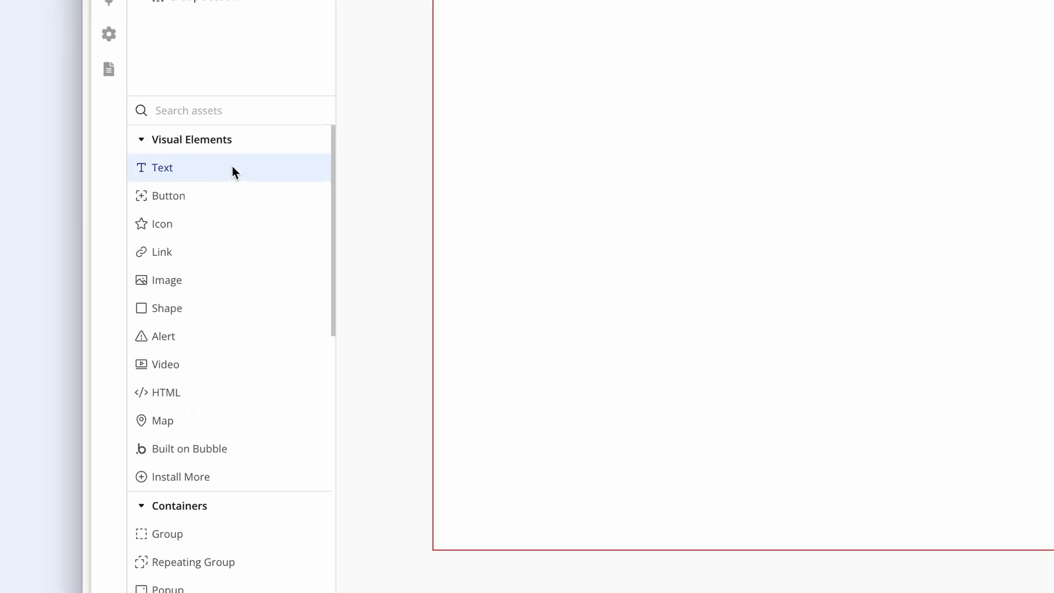
pyautogui.click(850, 105)
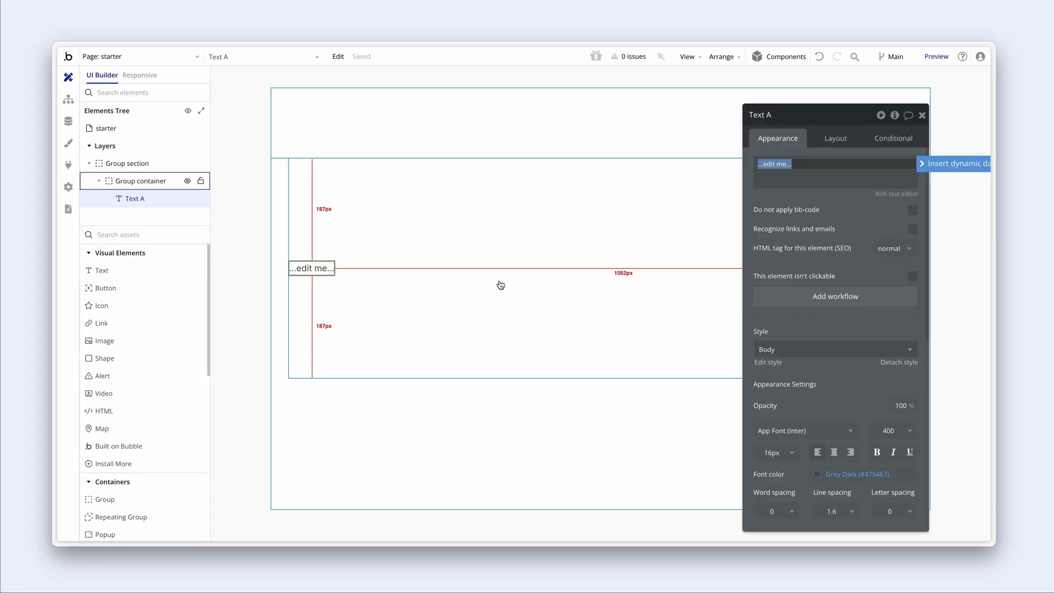
pyautogui.click(814, 349)
pyautogui.click(811, 433)
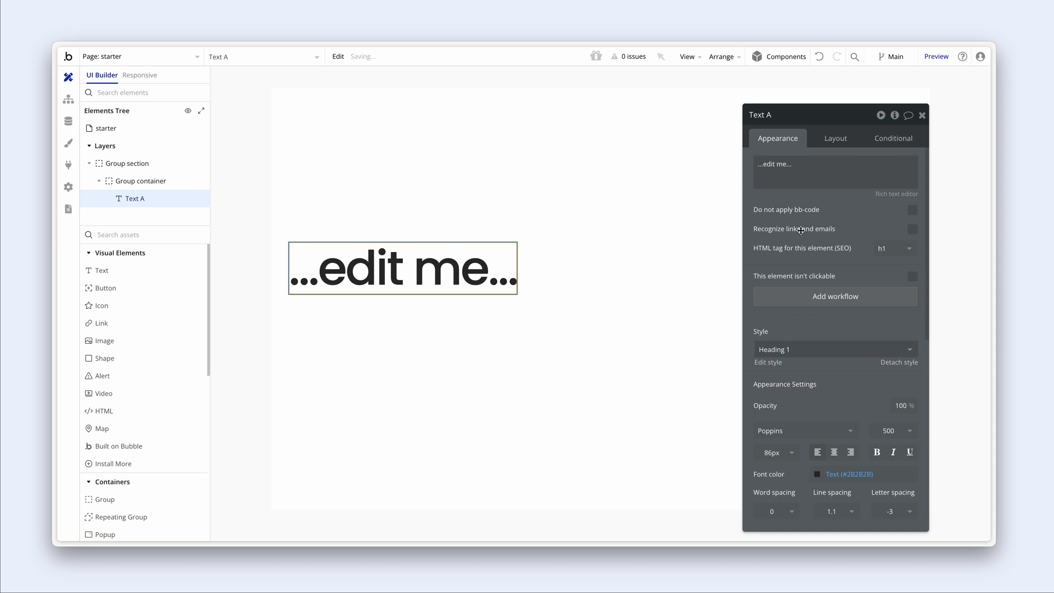
pyautogui.tripleClick(801, 174)
pyautogui.hotkey('ctrl', 'v')
pyautogui.click(798, 210)
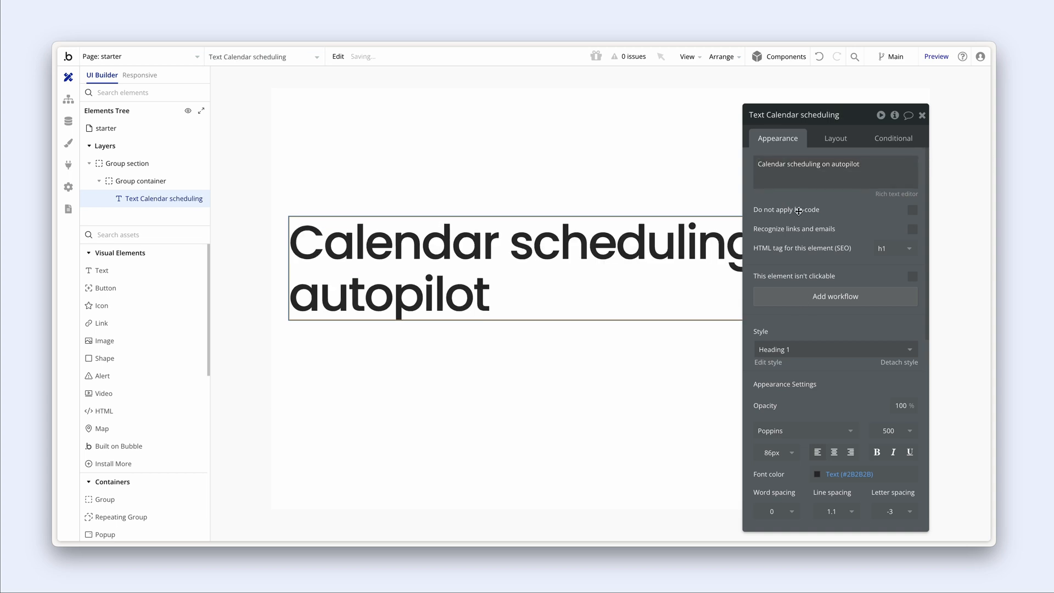
pyautogui.click(835, 138)
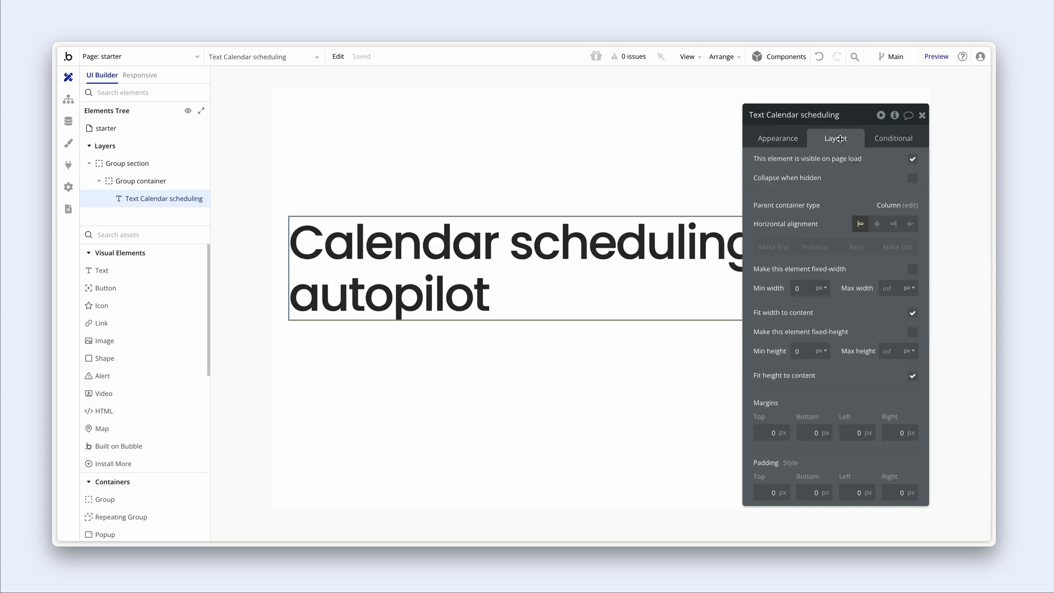
pyautogui.click(889, 288)
pyautogui.write('768')
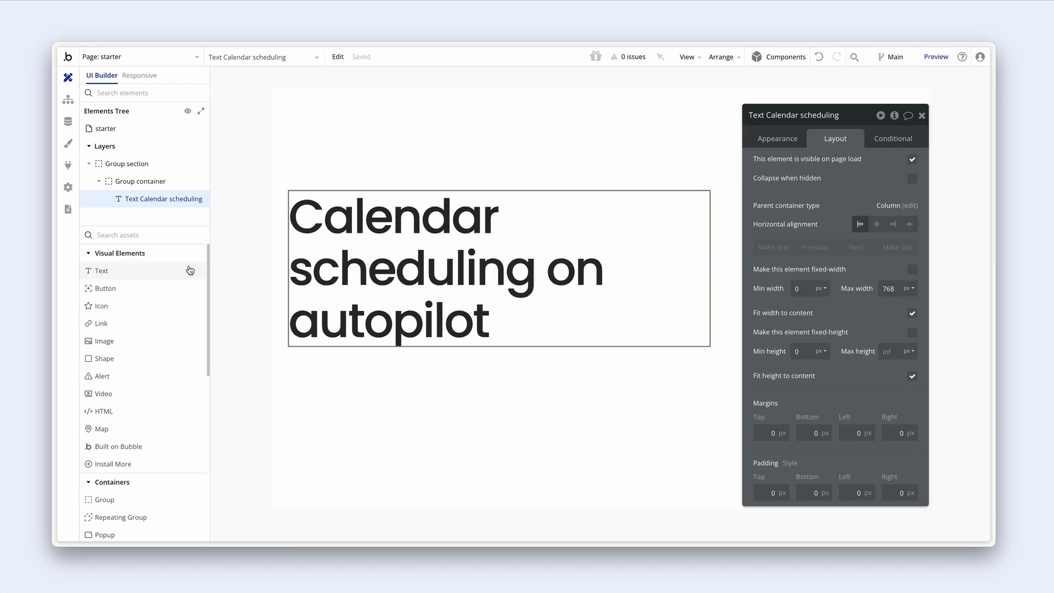
# - Add a Body Large subtitle sentence below the heading with a 576 px max width
pyautogui.moveTo(190, 270); pyautogui.dragTo(318, 367)
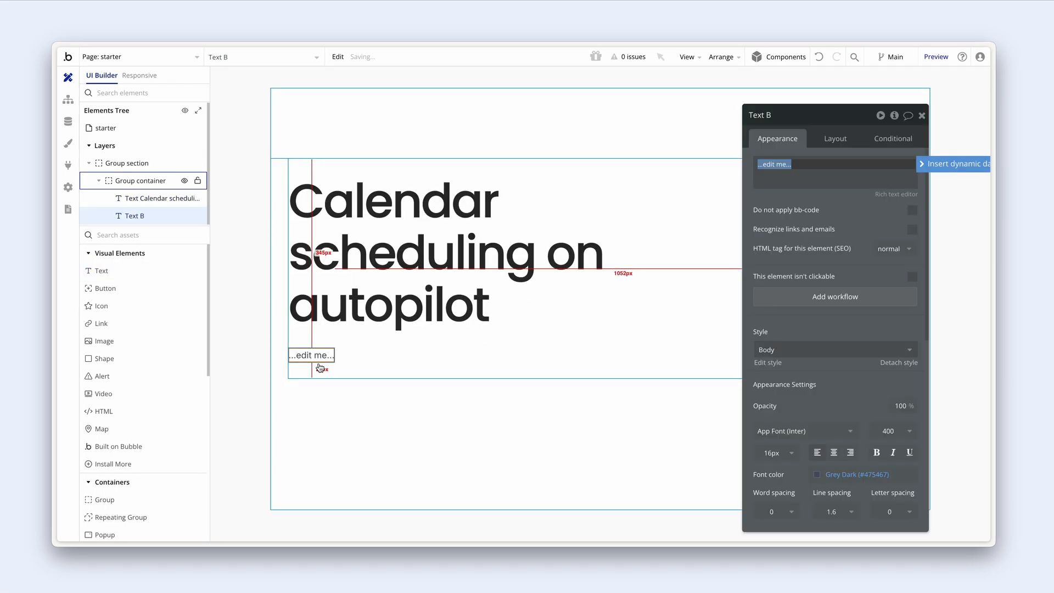
pyautogui.click(846, 351)
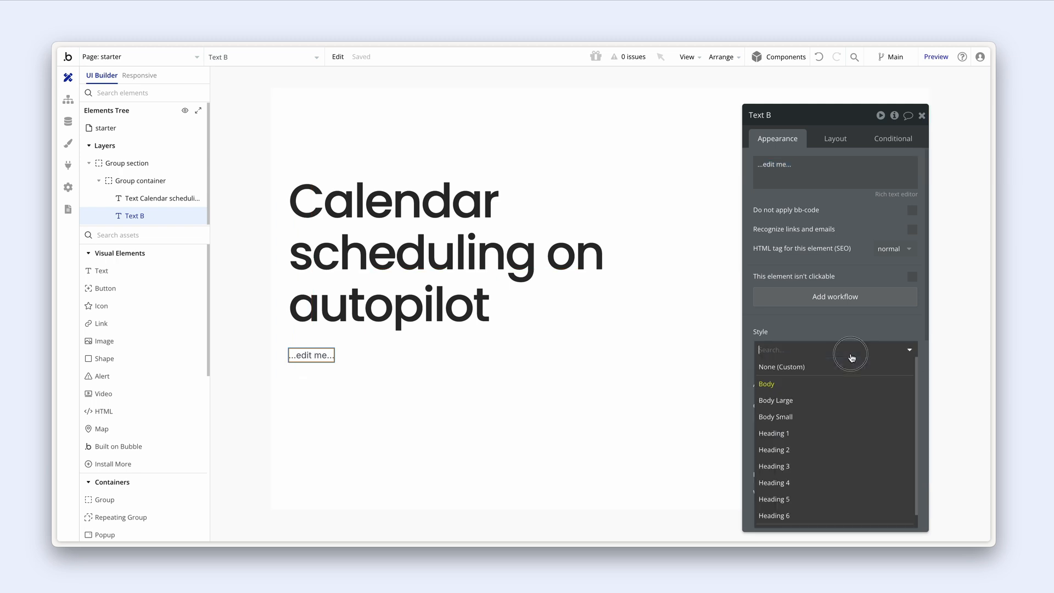
pyautogui.click(850, 410)
pyautogui.tripleClick(830, 167)
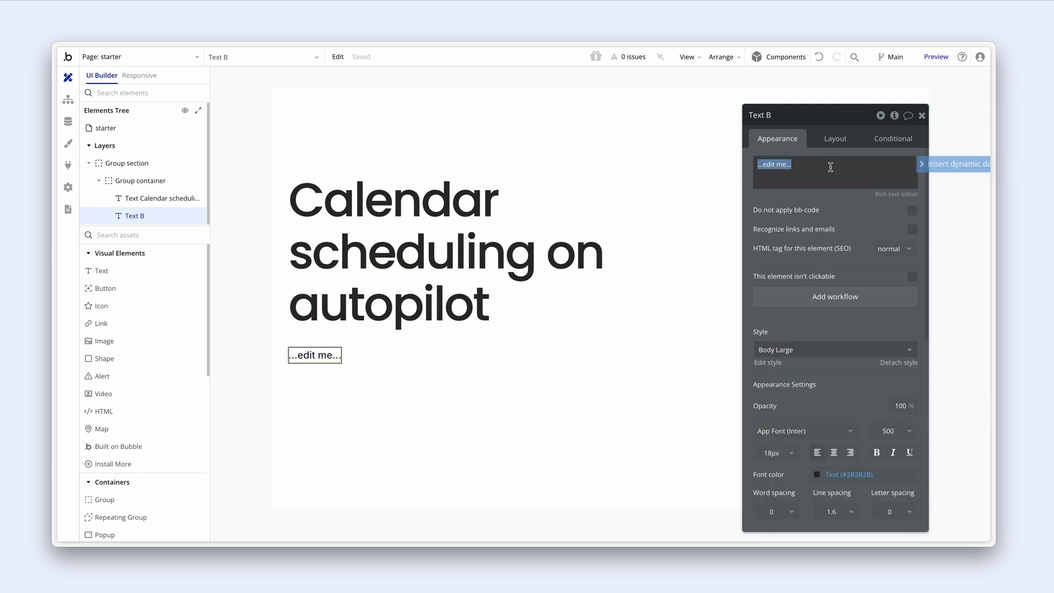
pyautogui.hotkey('ctrl', 'v')
pyautogui.click(834, 140)
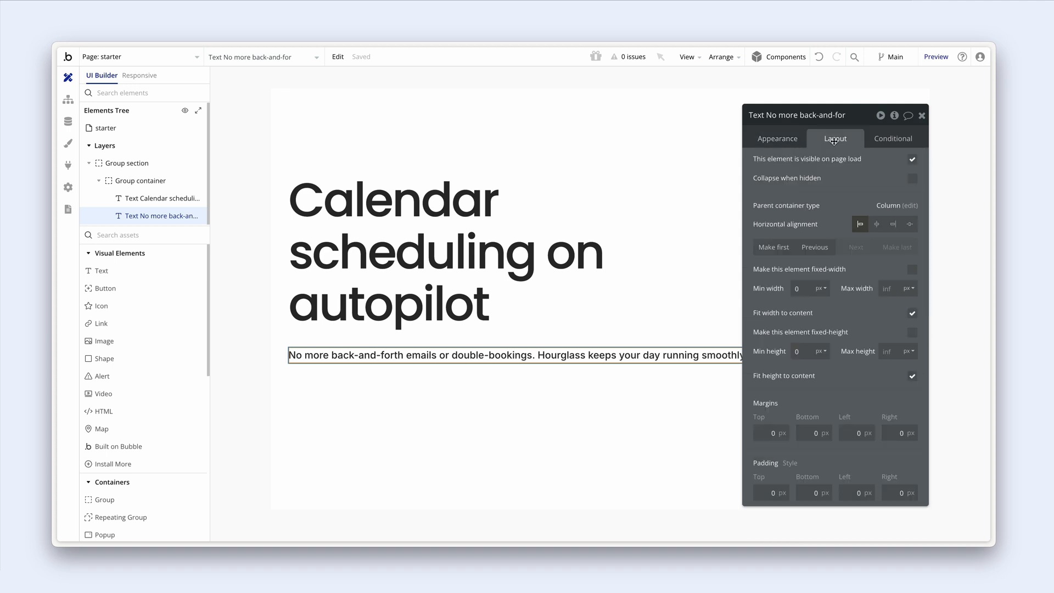
pyautogui.click(887, 288)
pyautogui.write('576')
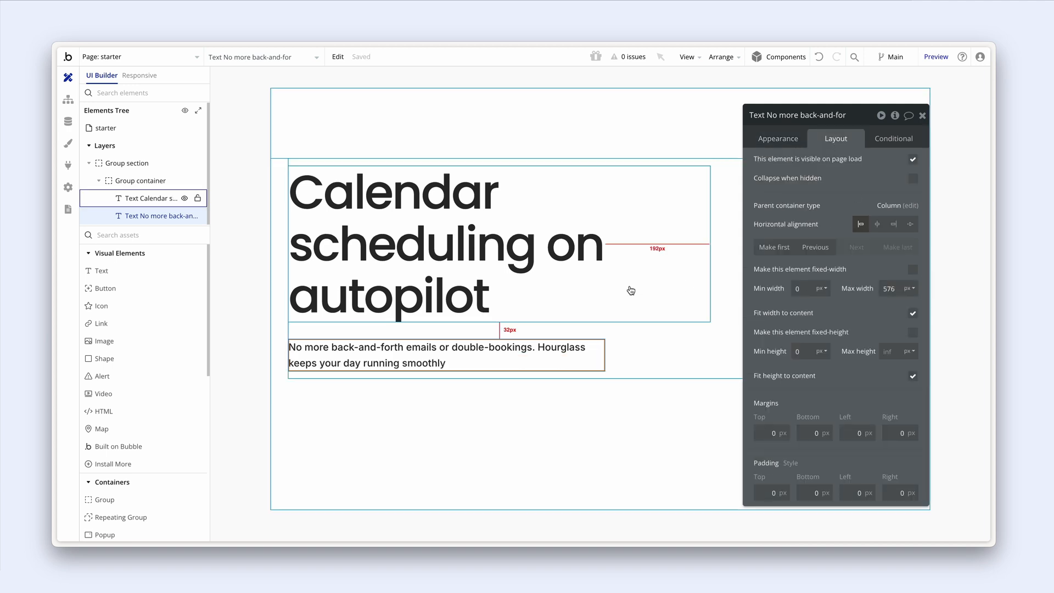
# - Add a 'Start for free —>' button beneath the subtitle
pyautogui.moveTo(102, 289); pyautogui.dragTo(303, 375)
pyautogui.click(869, 189)
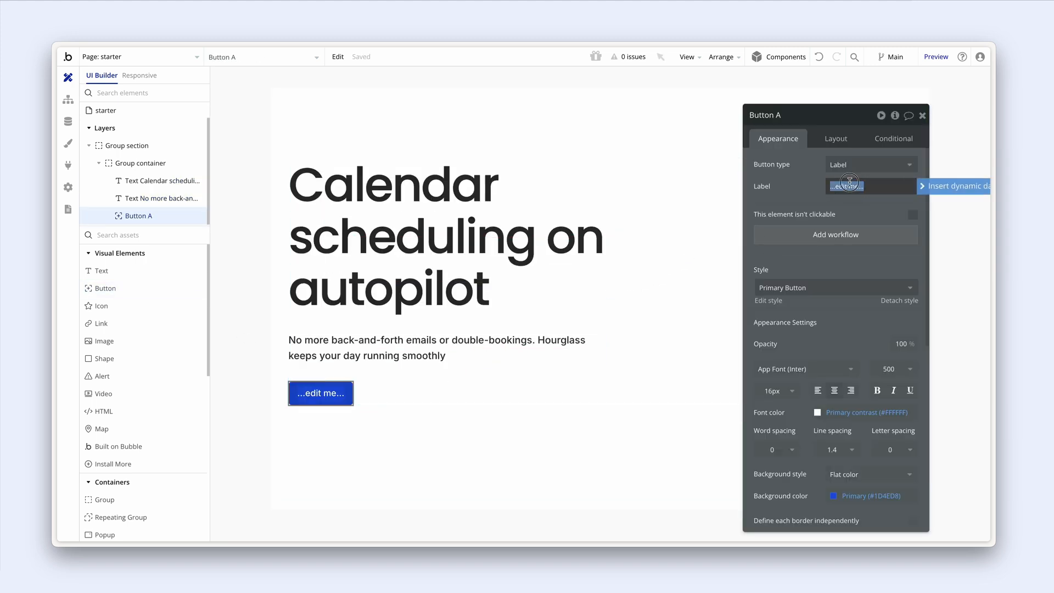
pyautogui.write('Start for free —>')
pyautogui.click(798, 187)
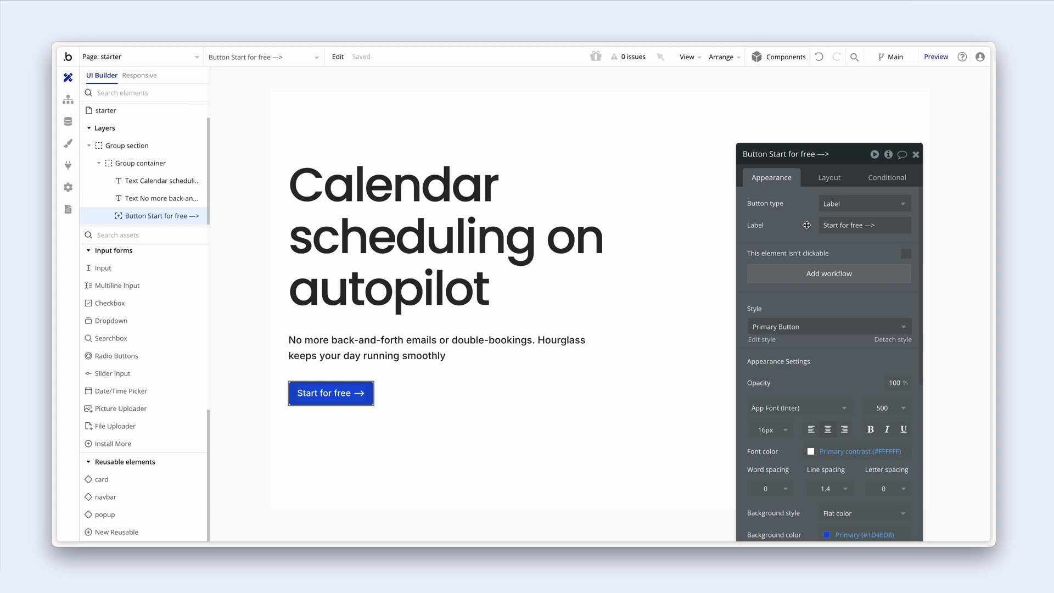
pyautogui.click(155, 496)
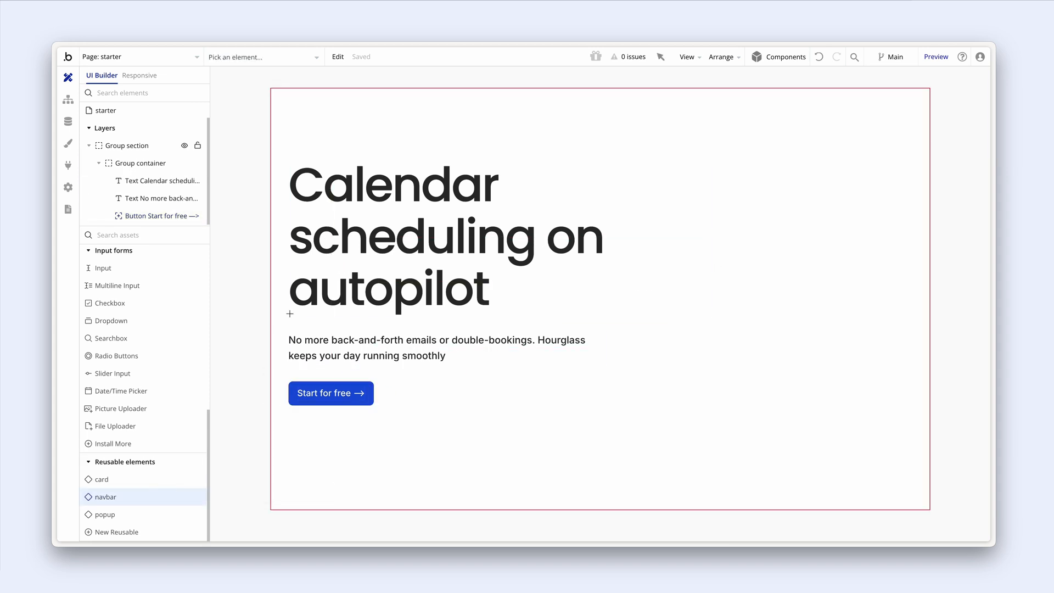
# - Place the navbar on top, give the hero section 64 px top padding, and check 992/375 px views
pyautogui.click(335, 111)
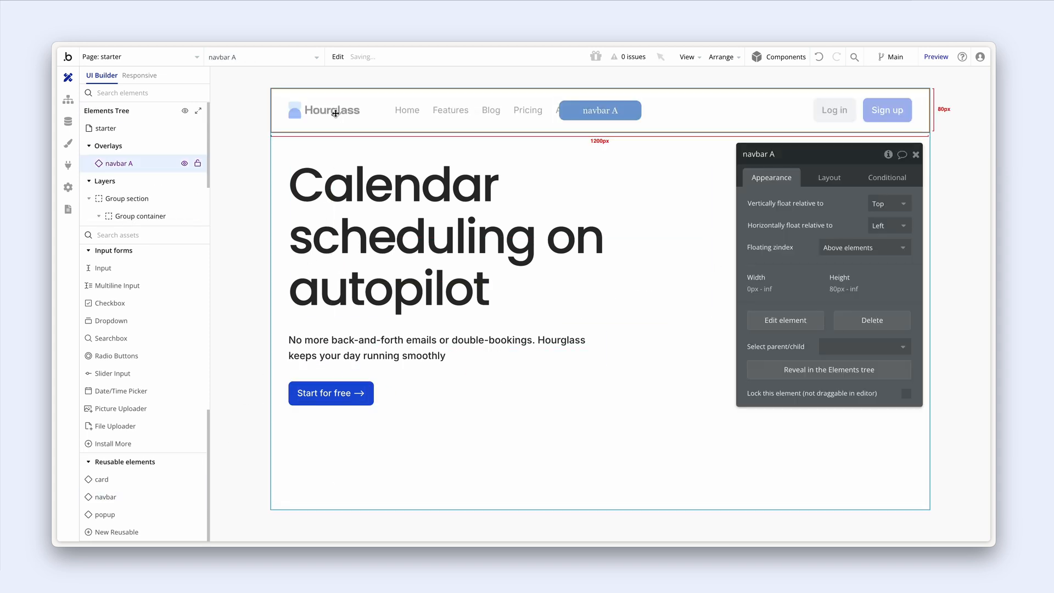
pyautogui.click(335, 143)
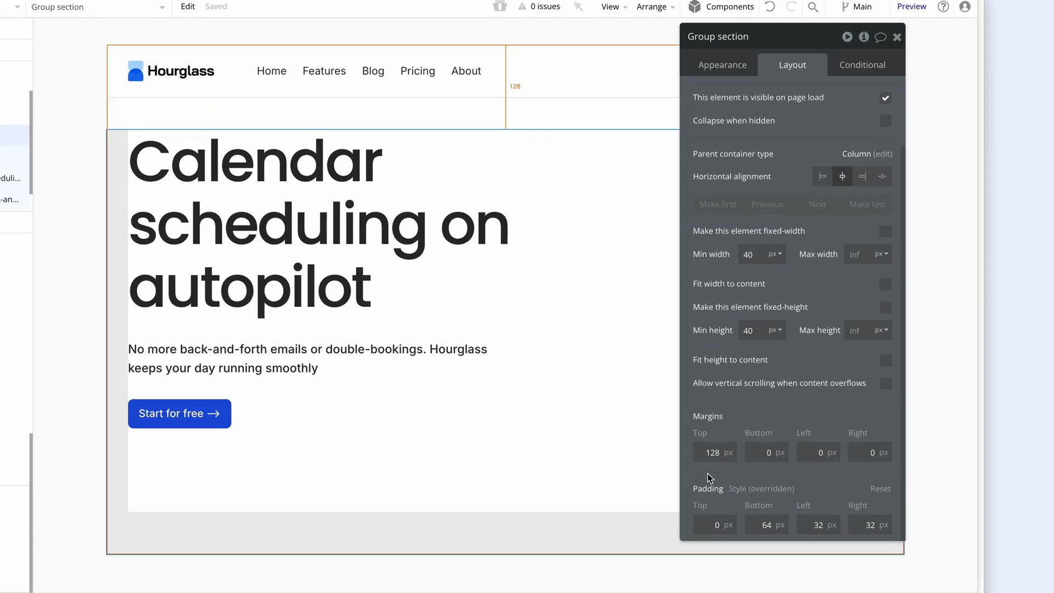
pyautogui.click(771, 485)
pyautogui.doubleClick(713, 526)
pyautogui.write('64')
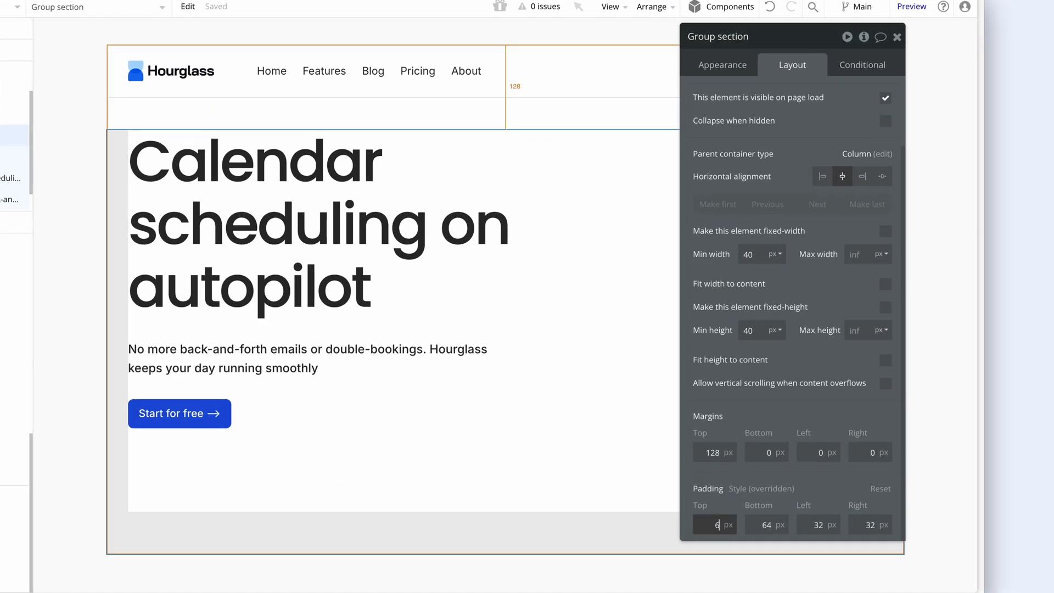
pyautogui.click(696, 572)
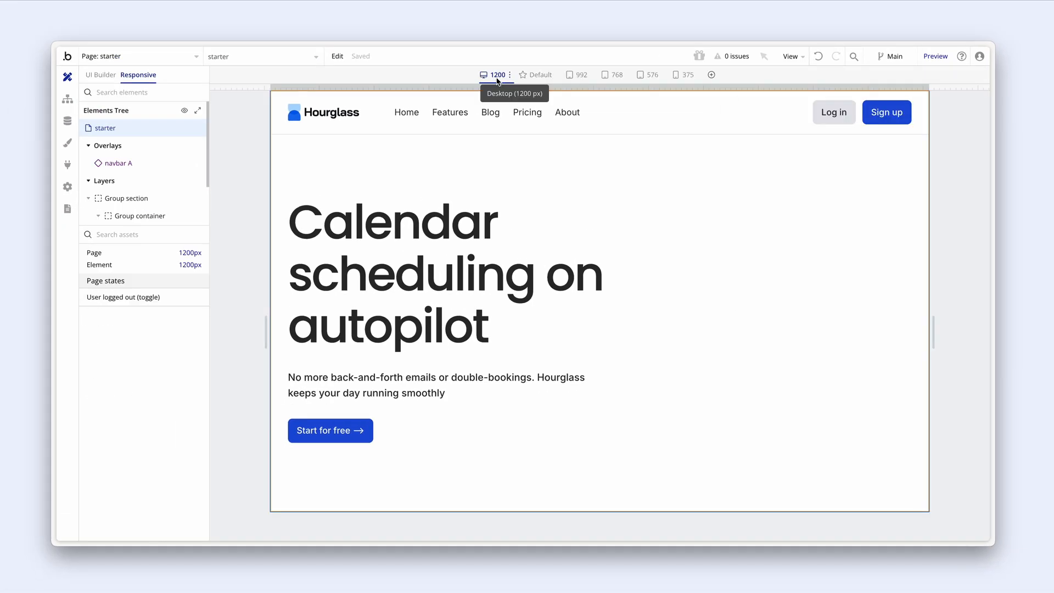
pyautogui.click(576, 76)
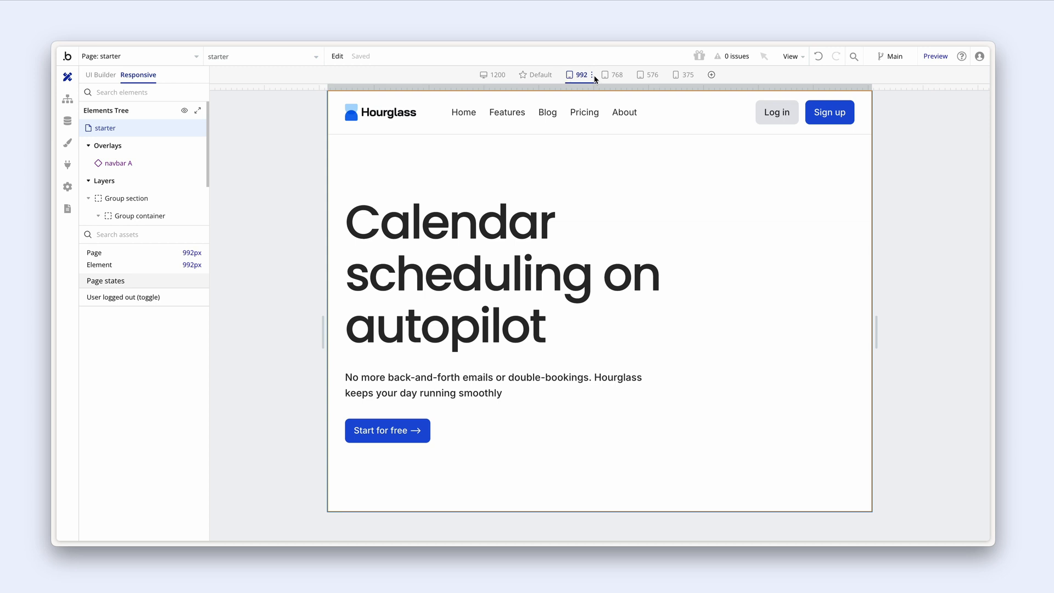
pyautogui.click(683, 76)
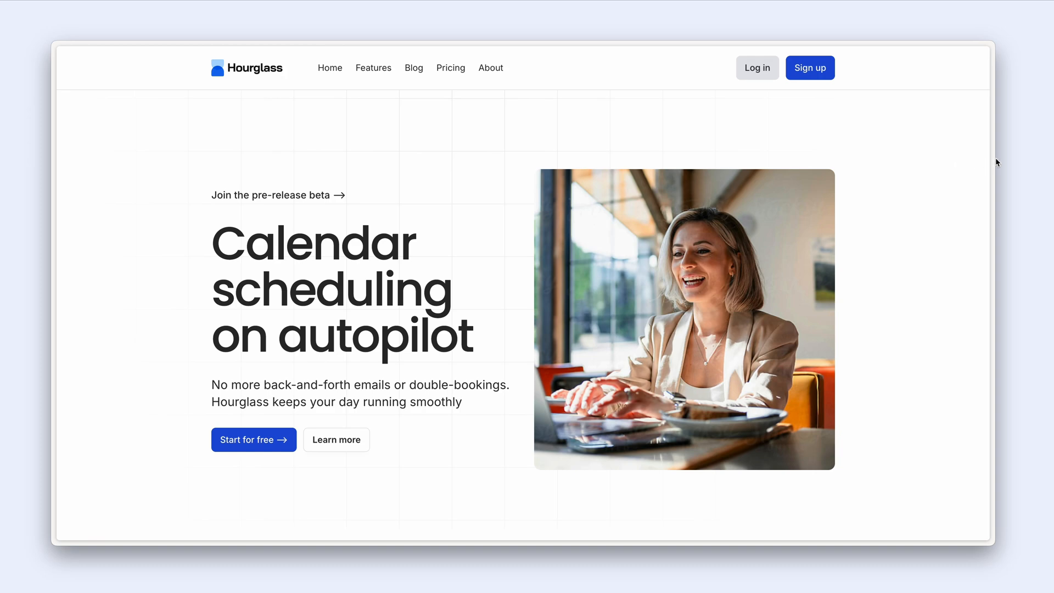
# - Narrow the preview window to watch the Hourglass home page reflow
pyautogui.moveTo(995, 159)
pyautogui.mouseDown()
pyautogui.moveTo(717, 157)
pyautogui.moveTo(306, 120)
pyautogui.moveTo(353, 137)
pyautogui.moveTo(996, 173)
pyautogui.mouseUp()
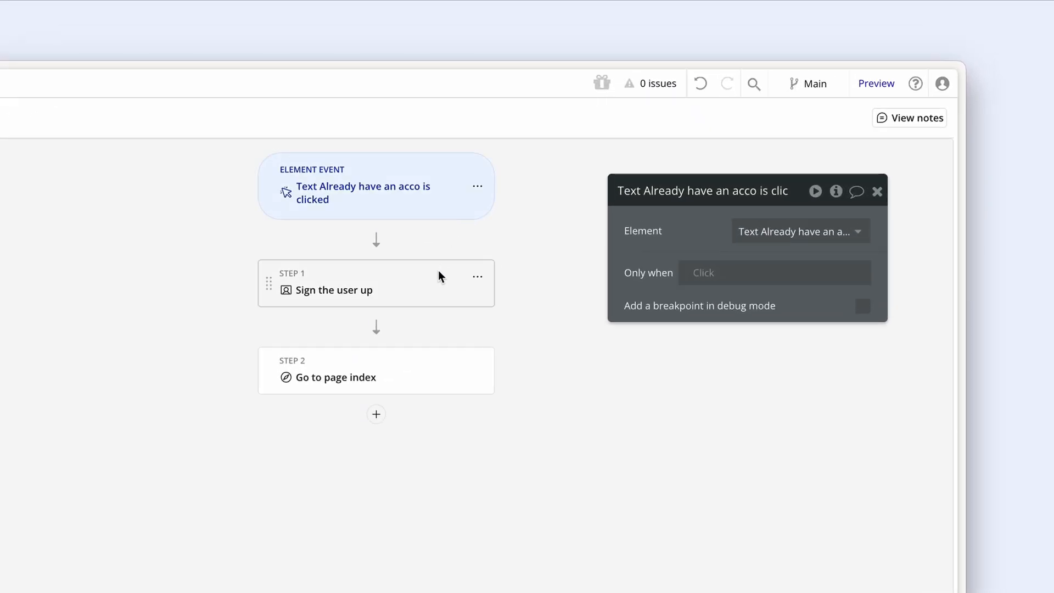
# - Inspect the workflow's 'Sign the user up' and 'Go to page index' steps
pyautogui.click(434, 278)
pyautogui.click(432, 376)
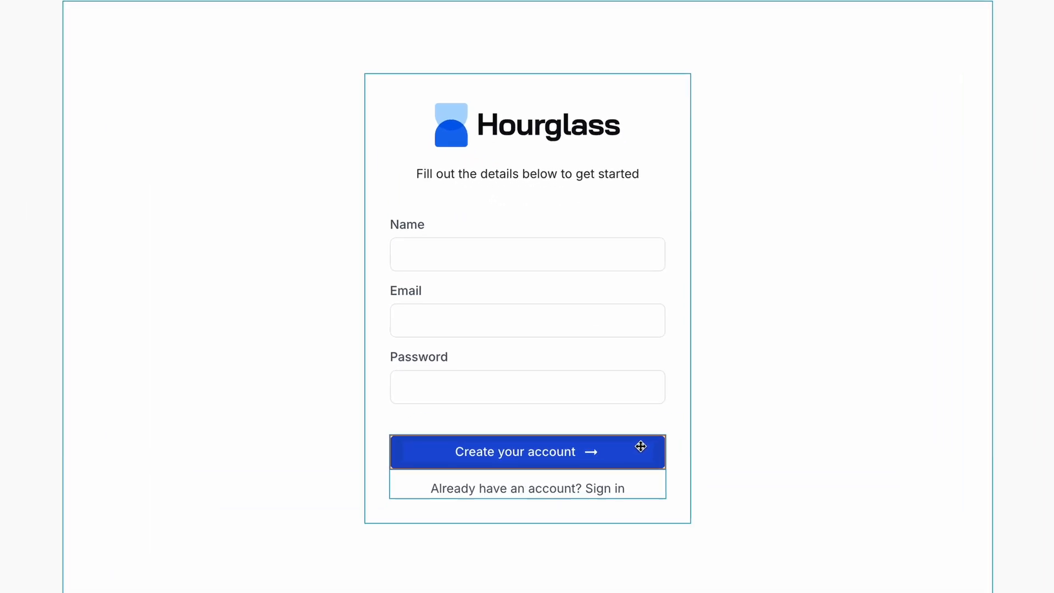
# - Give the Create your account button a Sign the user up action using the email and password inputs' values
pyautogui.doubleClick(686, 397)
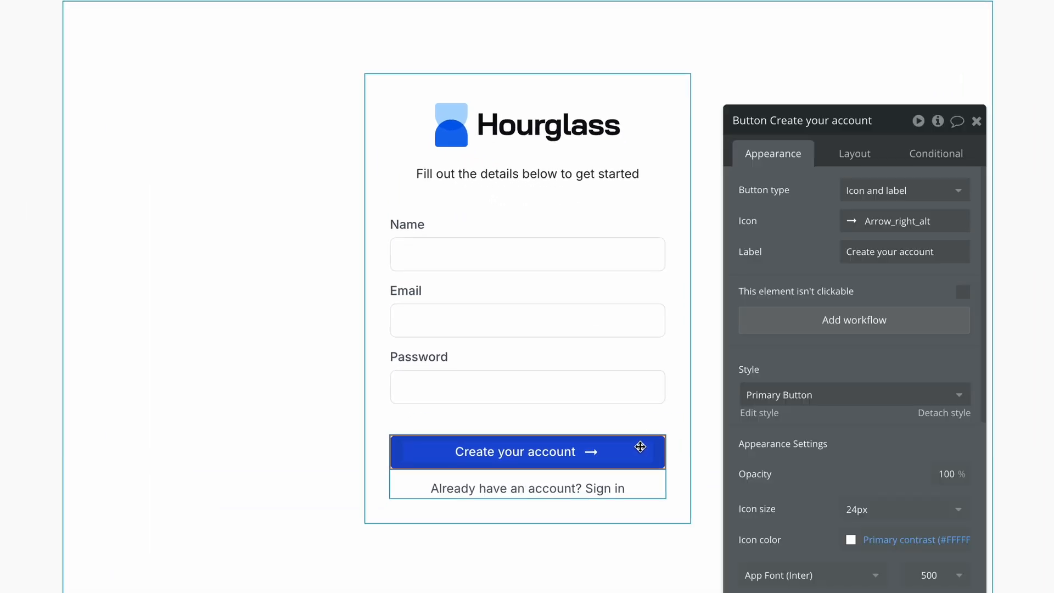
pyautogui.click(769, 332)
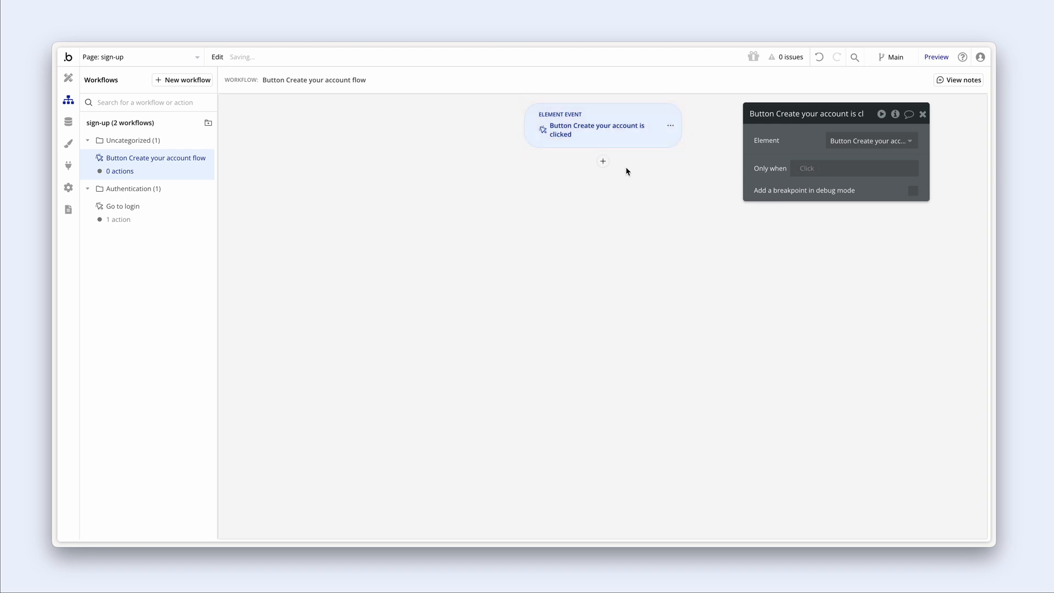
pyautogui.click(602, 161)
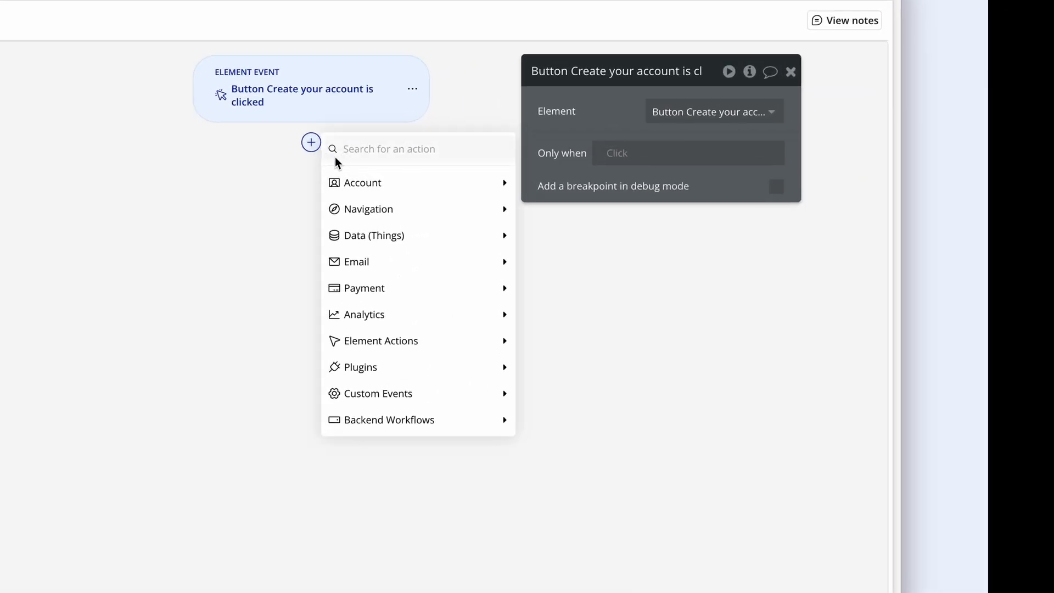
pyautogui.moveTo(662, 184)
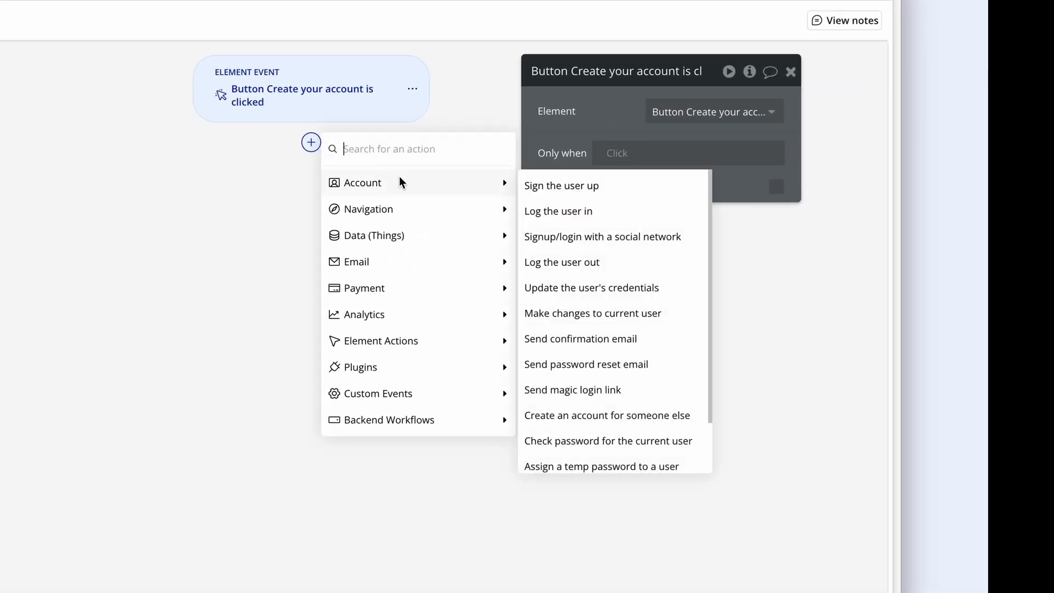
pyautogui.click(567, 186)
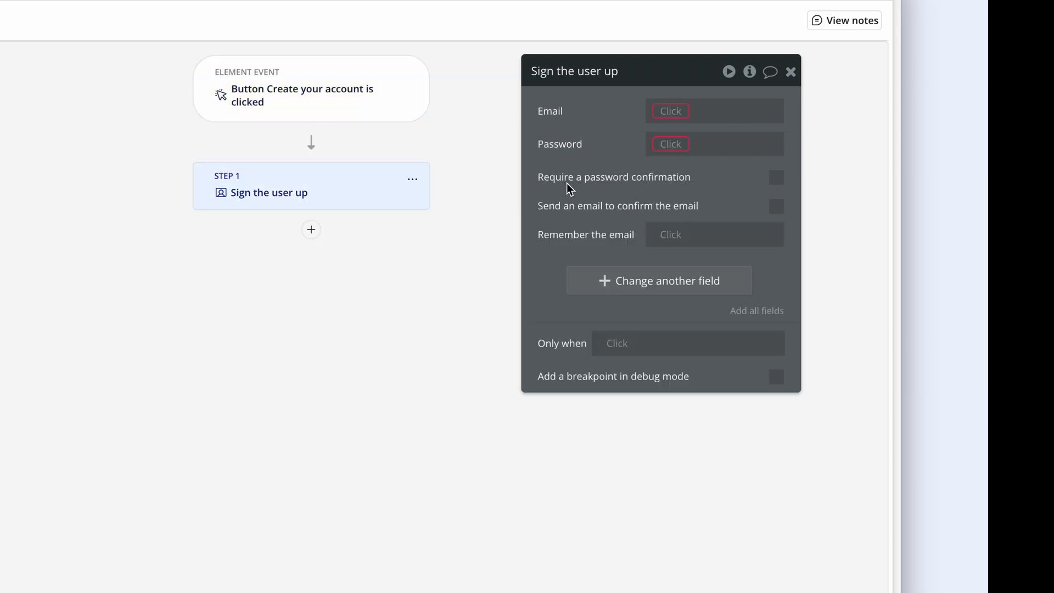
pyautogui.click(668, 113)
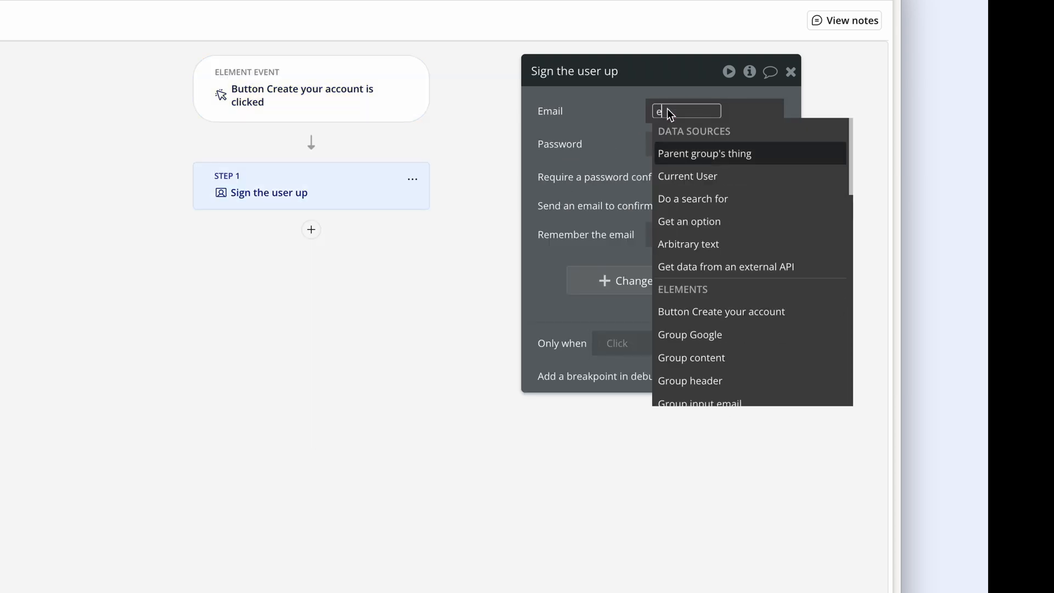
pyautogui.write('email')
pyautogui.click(721, 173)
pyautogui.click(767, 159)
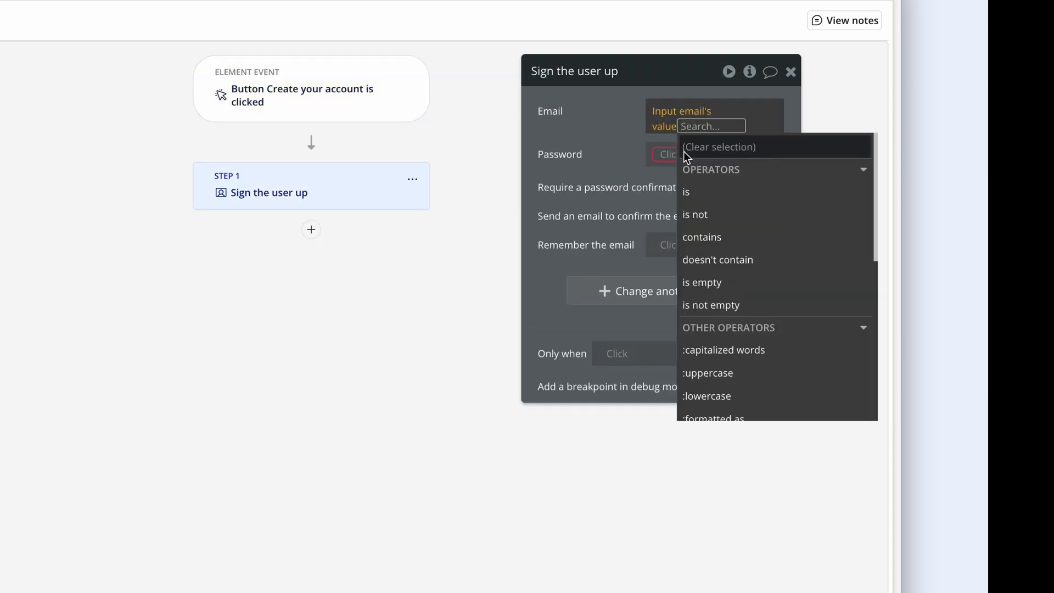
pyautogui.click(668, 146)
pyautogui.write('pass')
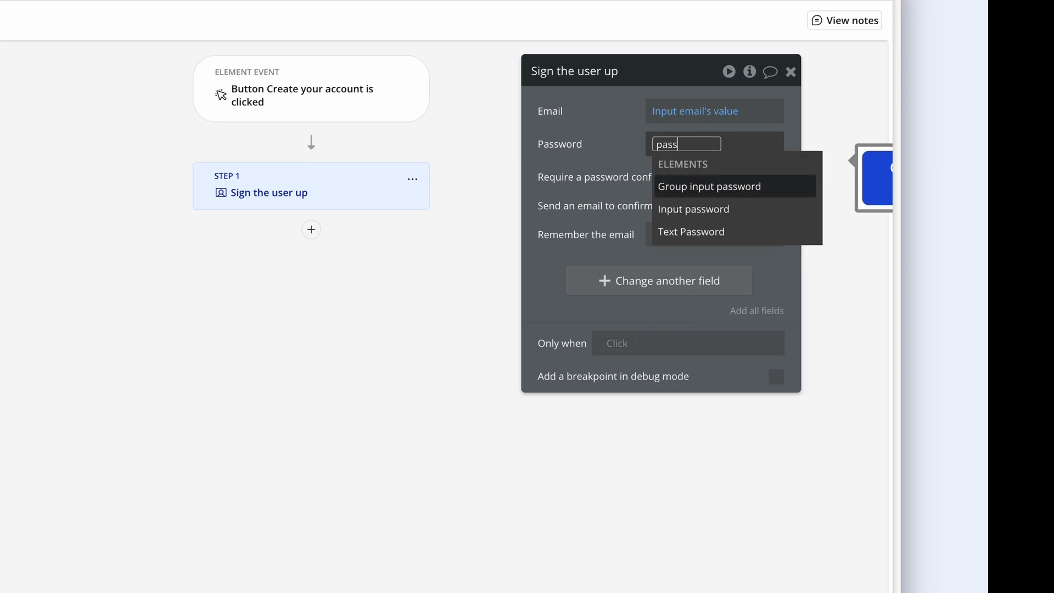
pyautogui.click(738, 208)
pyautogui.click(739, 204)
# - Set the new user's Name field to the name input's value
pyautogui.click(642, 284)
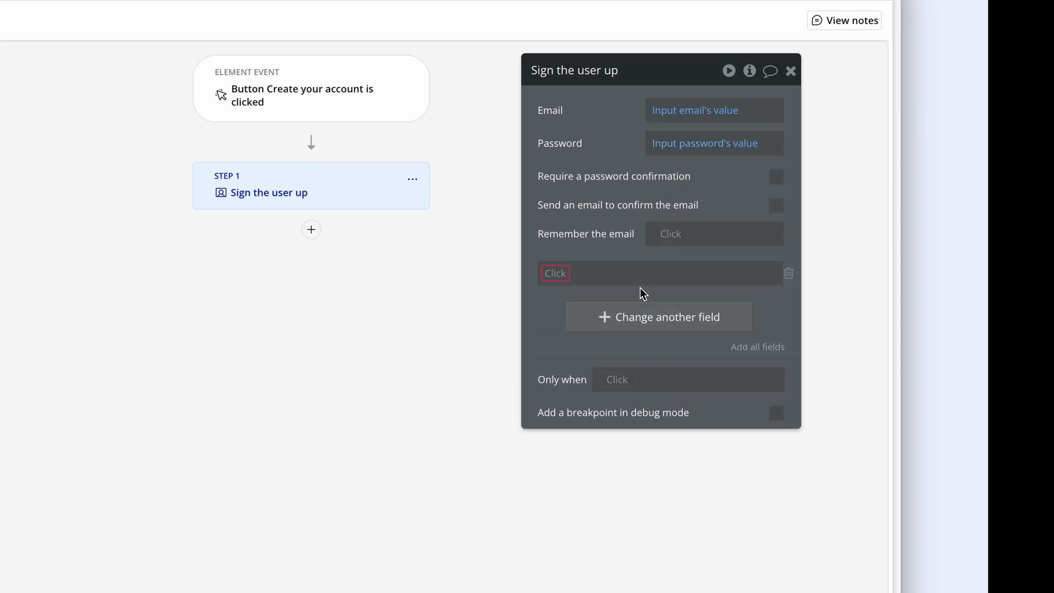
pyautogui.click(555, 273)
pyautogui.click(576, 315)
pyautogui.click(600, 273)
pyautogui.write('name')
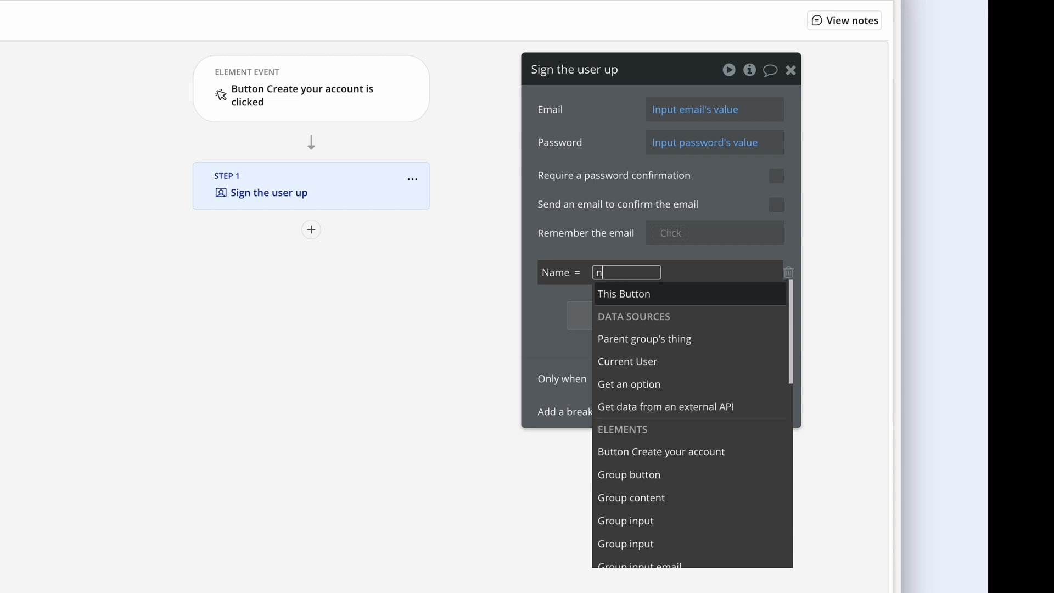
pyautogui.click(668, 313)
pyautogui.click(670, 316)
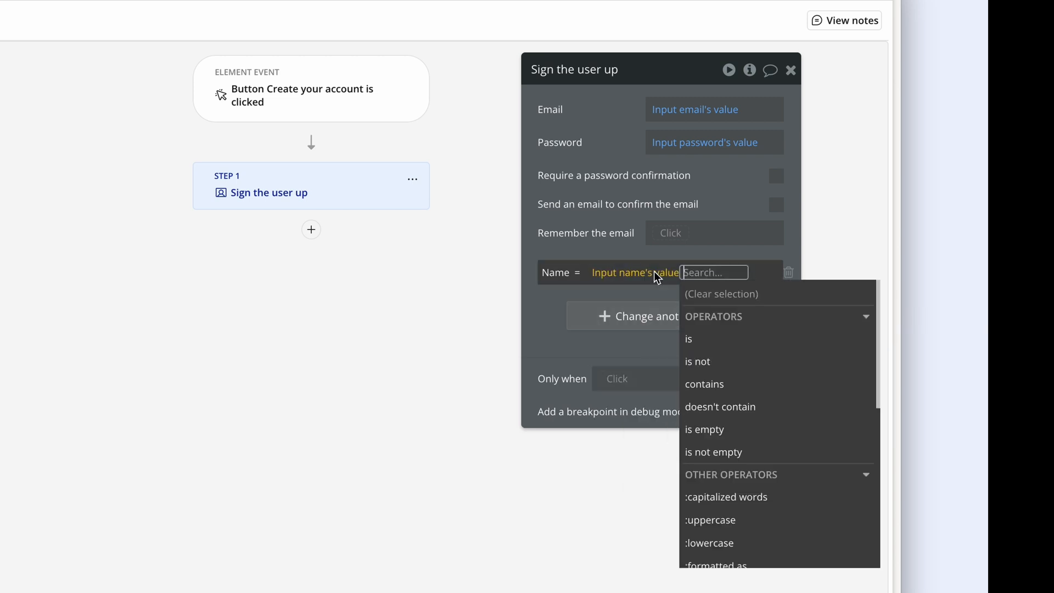
pyautogui.click(643, 252)
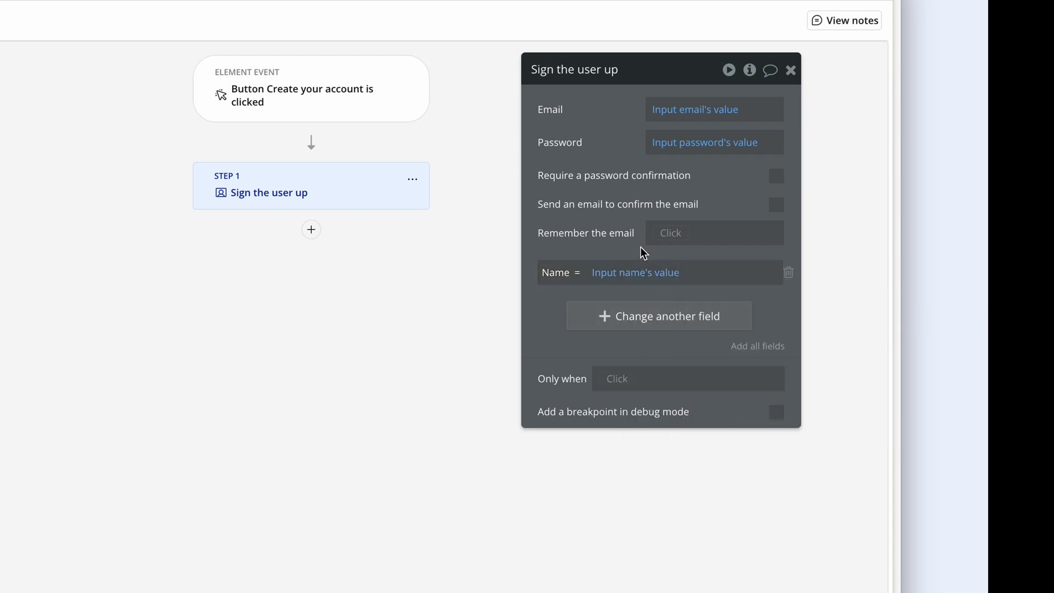
# - Add a second step that goes to the account page
pyautogui.click(313, 231)
pyautogui.moveTo(423, 356)
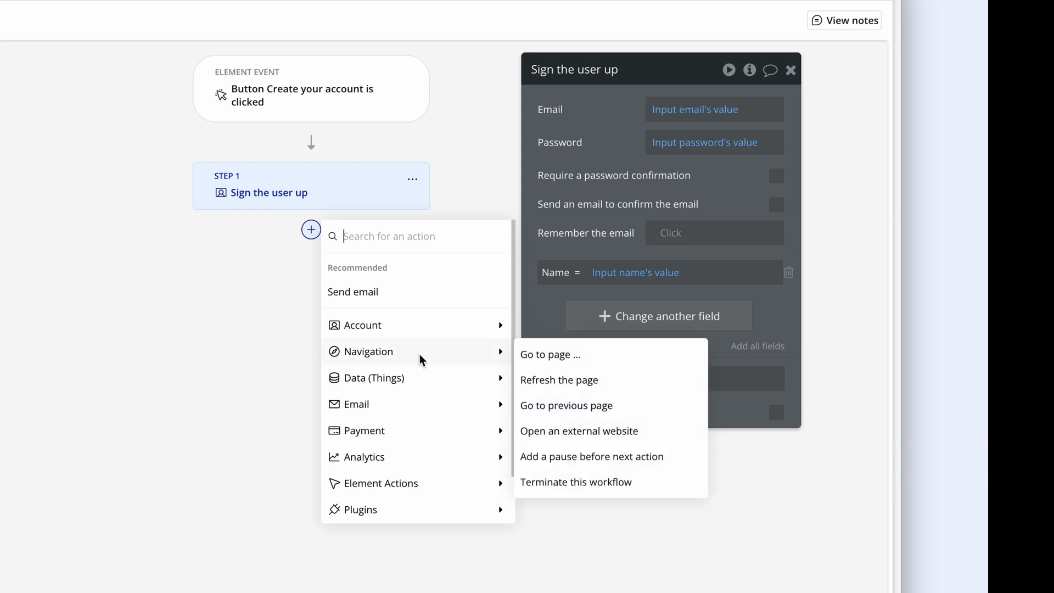
pyautogui.click(555, 354)
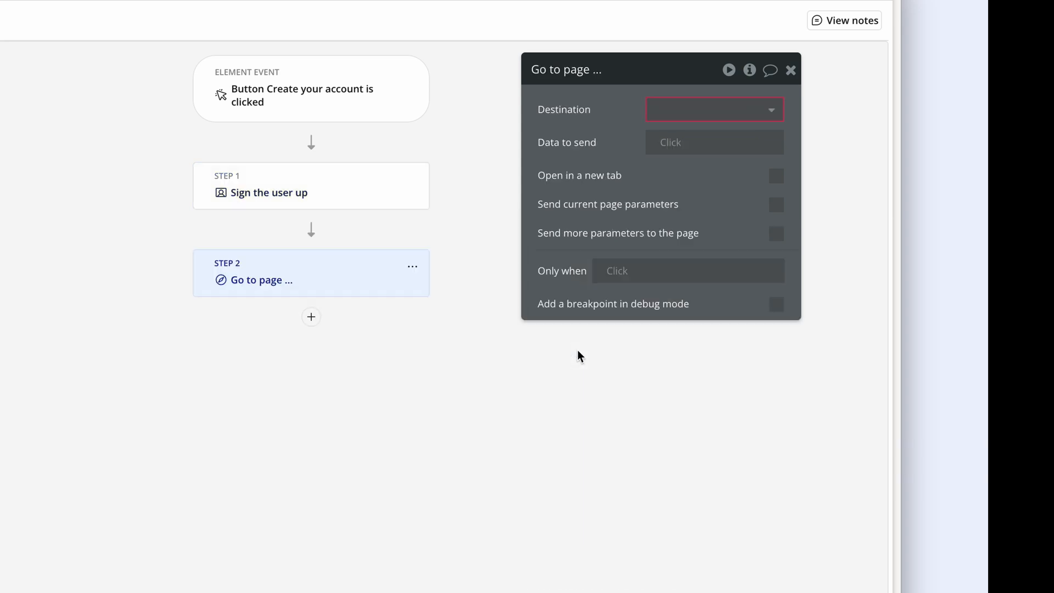
pyautogui.click(672, 115)
pyautogui.click(679, 159)
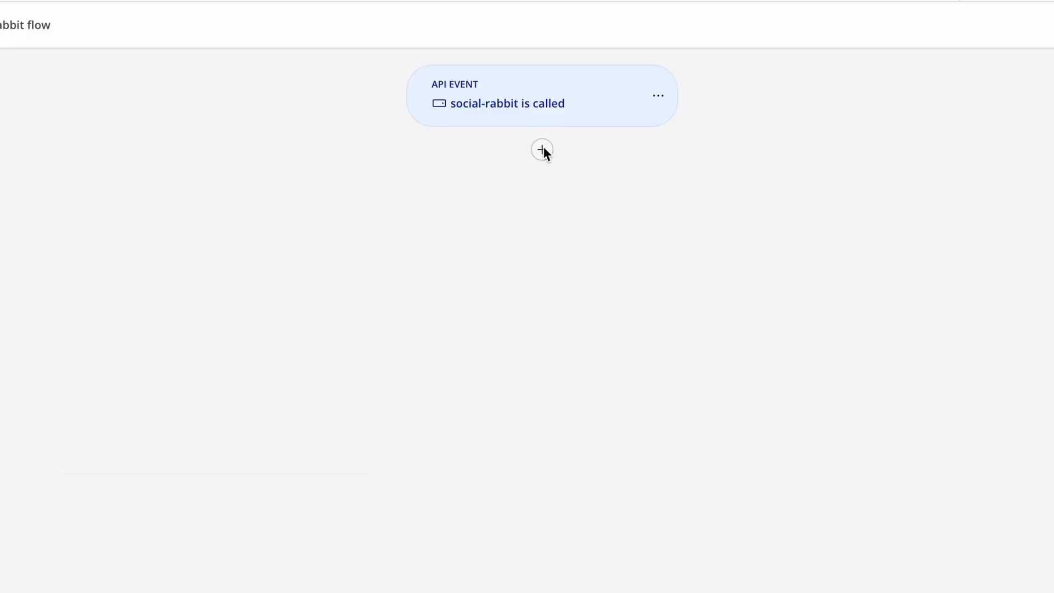
# - Browse the Data, Email, Payment and Analytics action categories for the API workflow
pyautogui.click(541, 148)
pyautogui.moveTo(689, 265)
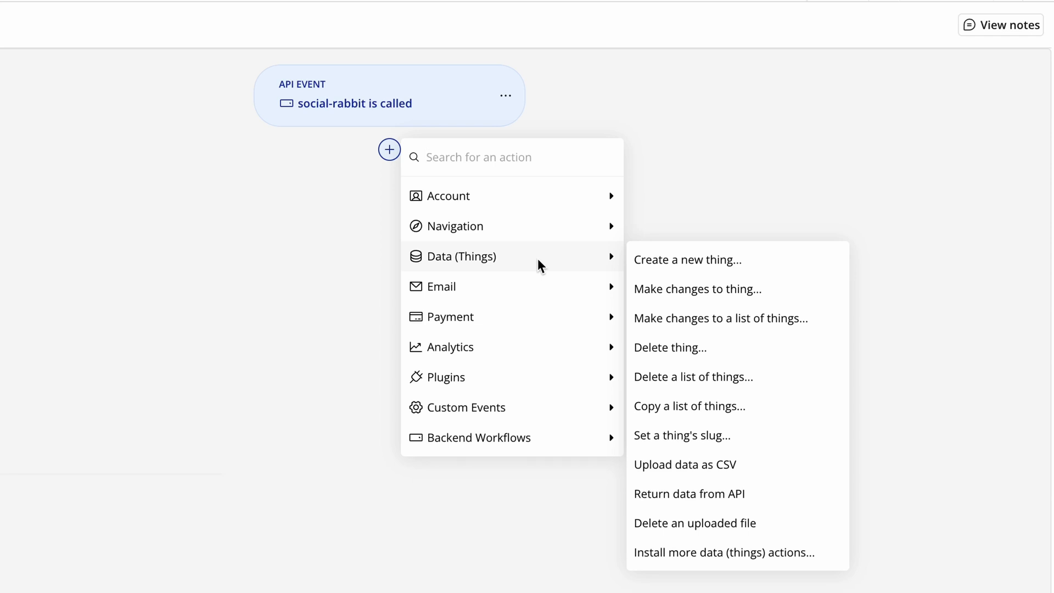
pyautogui.moveTo(541, 288)
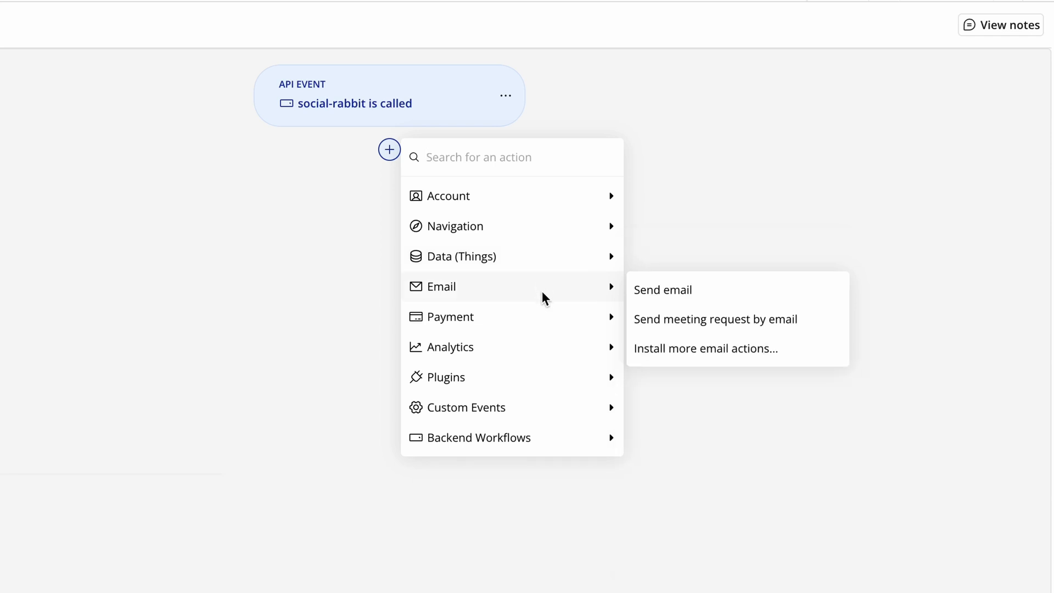
pyautogui.moveTo(545, 320)
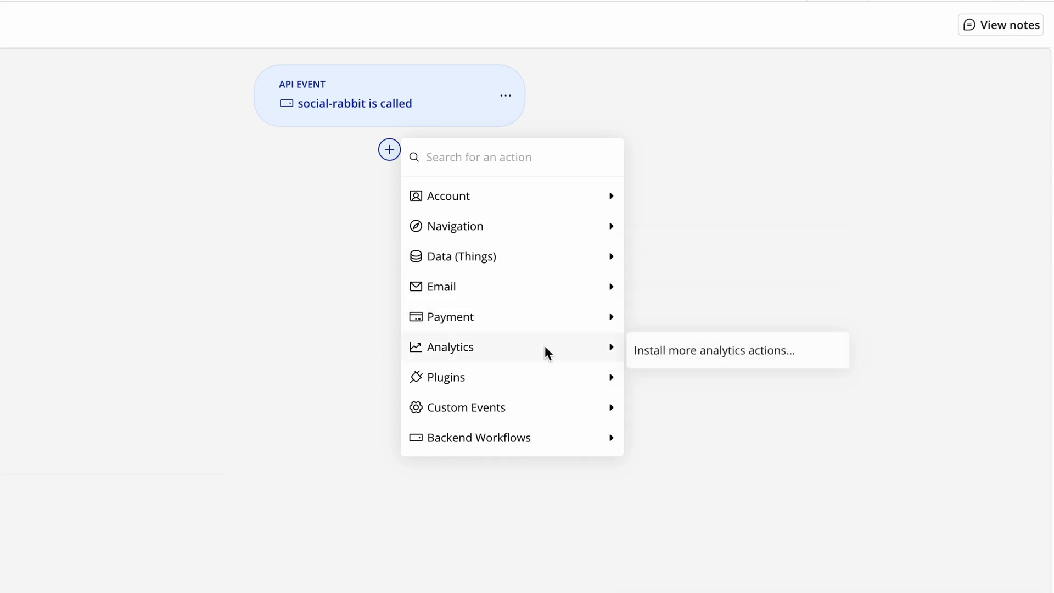
pyautogui.moveTo(547, 377)
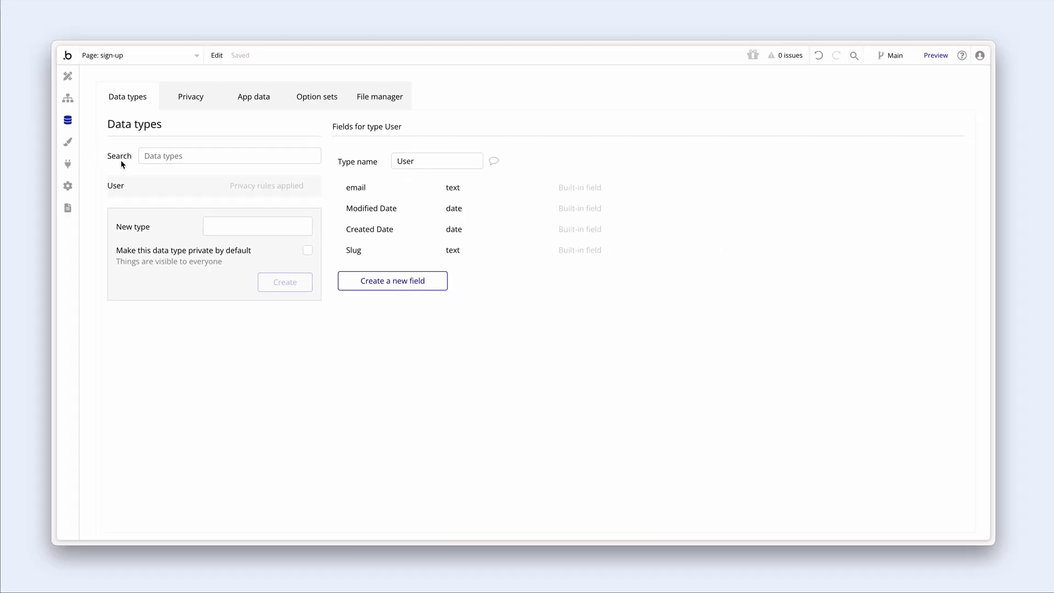
# - Create a Name field of type text on User
pyautogui.click(351, 281)
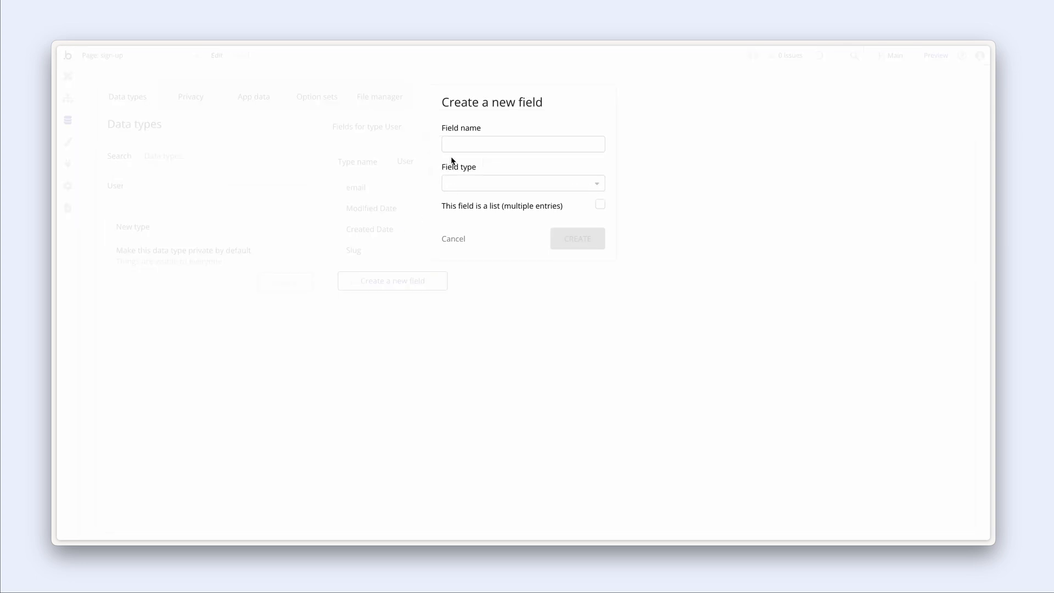
pyautogui.write('Name')
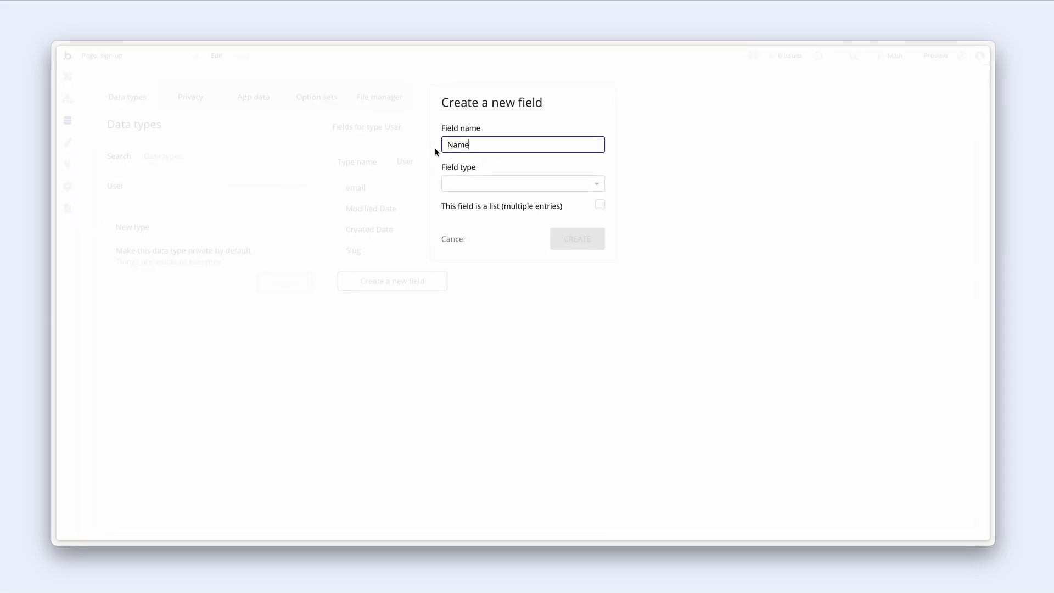
pyautogui.click(454, 181)
pyautogui.write('text')
pyautogui.press('Return')
pyautogui.click(557, 244)
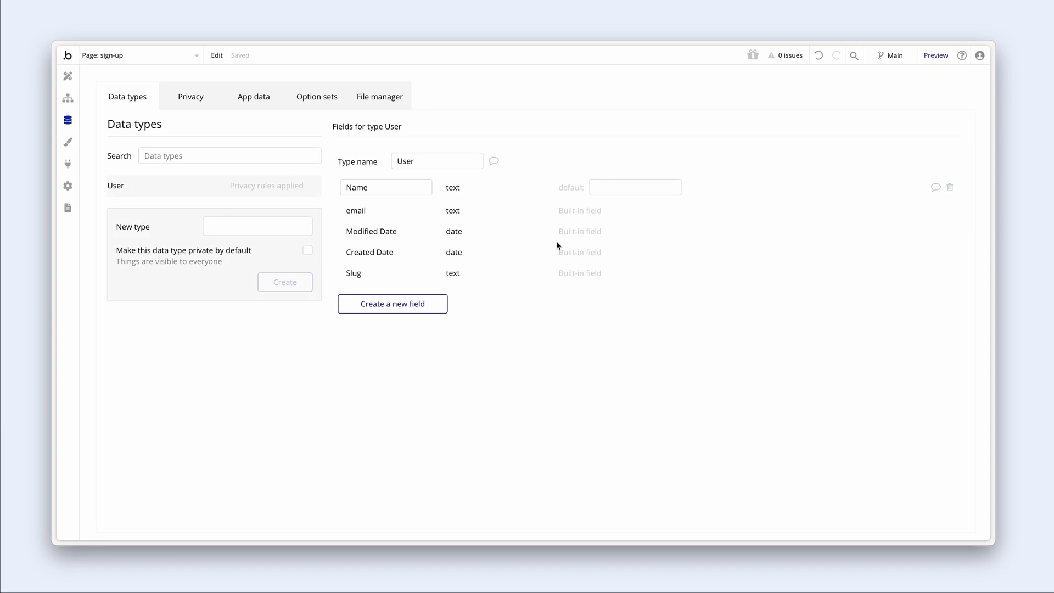
# - Create an Image field of type image on User
pyautogui.click(442, 305)
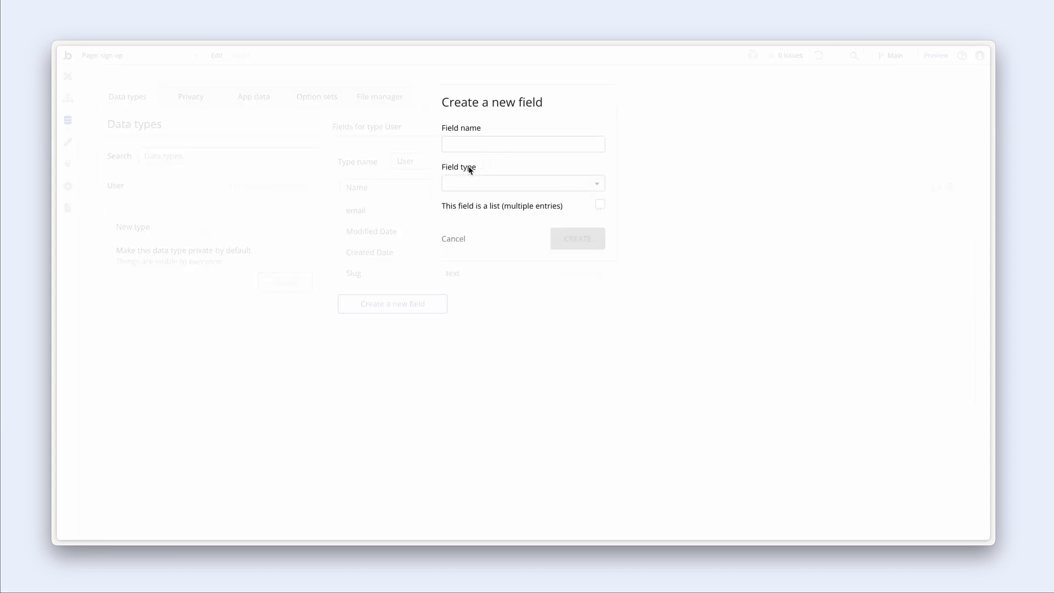
pyautogui.click(470, 143)
pyautogui.write('Image')
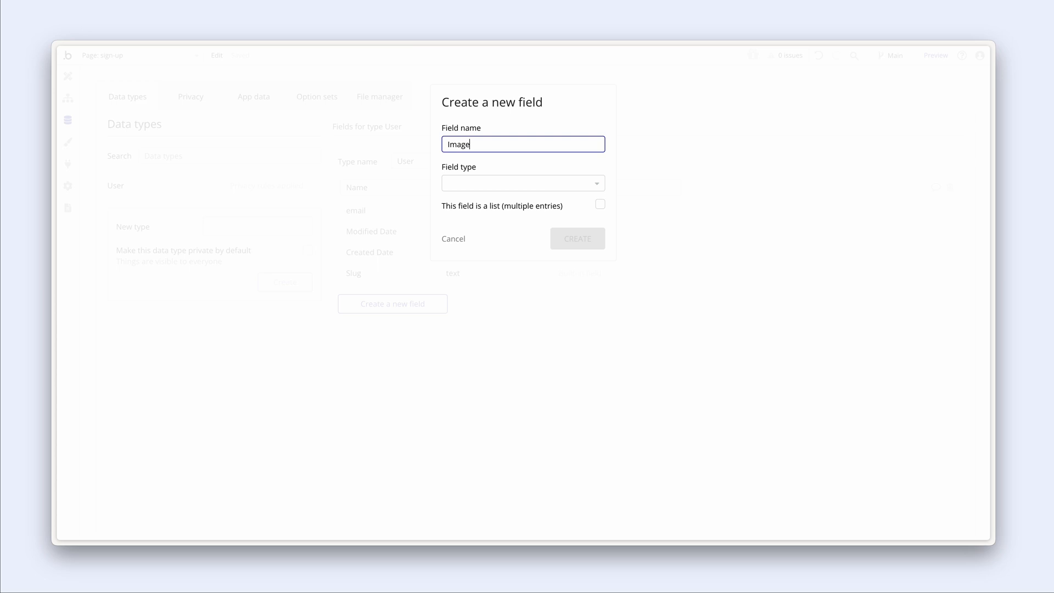
pyautogui.click(471, 183)
pyautogui.write('im')
pyautogui.click(473, 213)
pyautogui.click(558, 238)
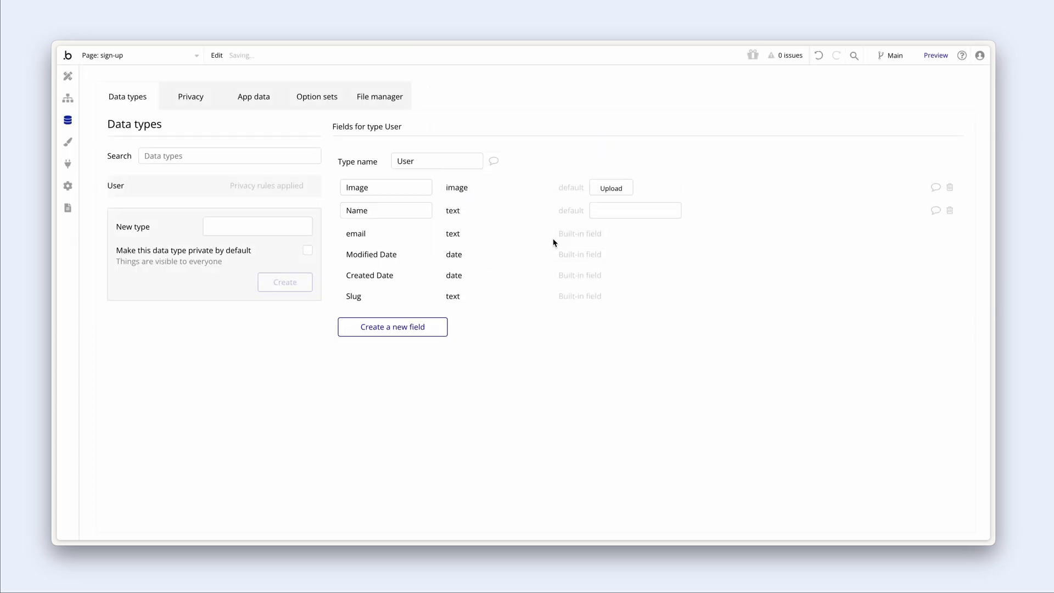
# - Create a Position field of type text on User
pyautogui.click(443, 323)
pyautogui.click(463, 149)
pyautogui.write('Position')
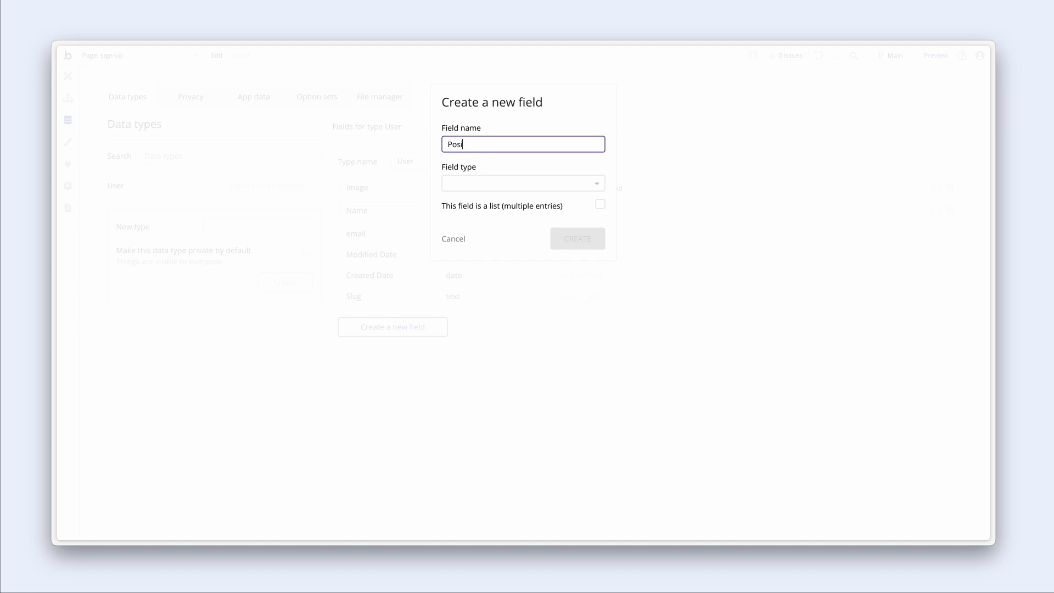
pyautogui.click(492, 184)
pyautogui.write('te')
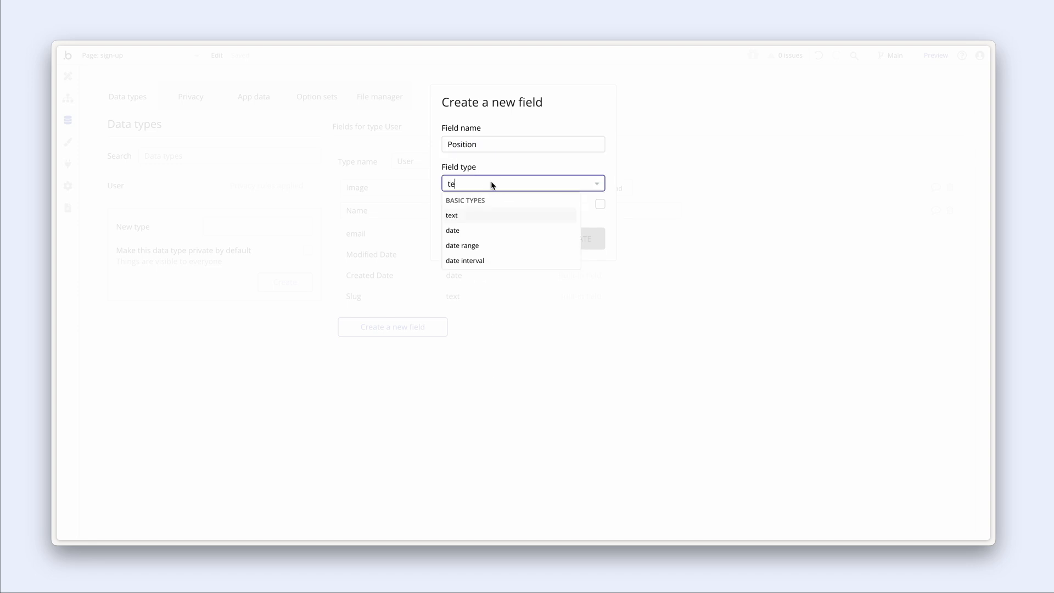
pyautogui.click(492, 214)
pyautogui.click(557, 238)
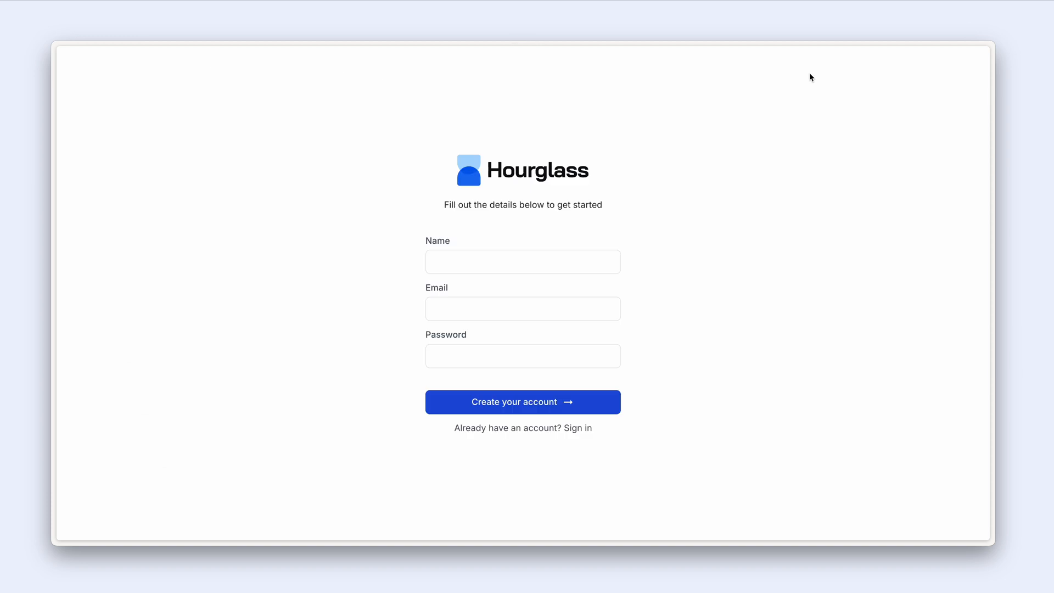
# - Sign up a test user in the preview with a name, email and password
pyautogui.click(610, 261)
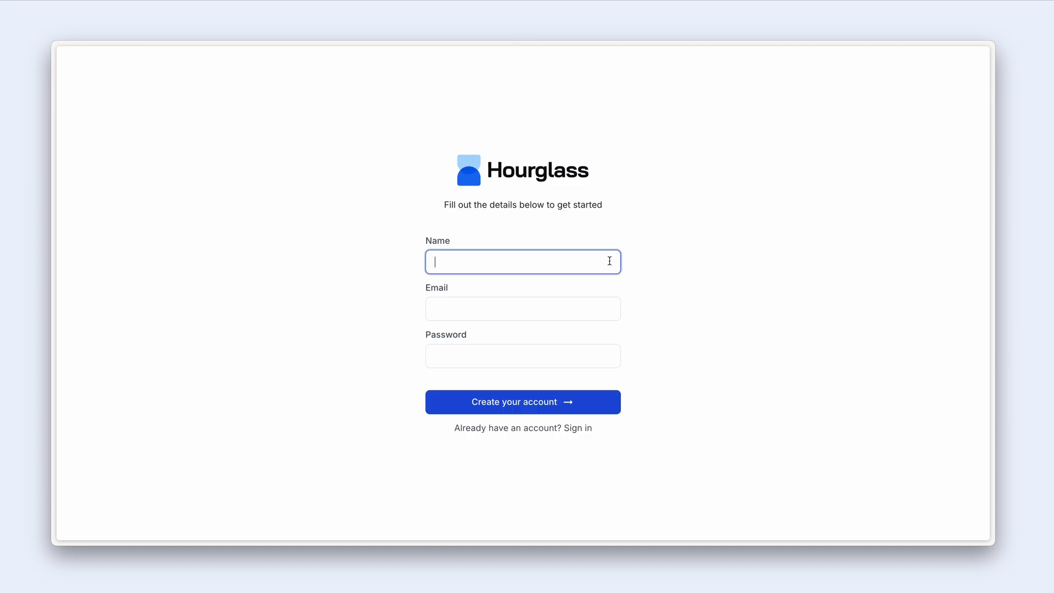
pyautogui.write('Gregory')
pyautogui.press('Tab')
pyautogui.write('gregory')
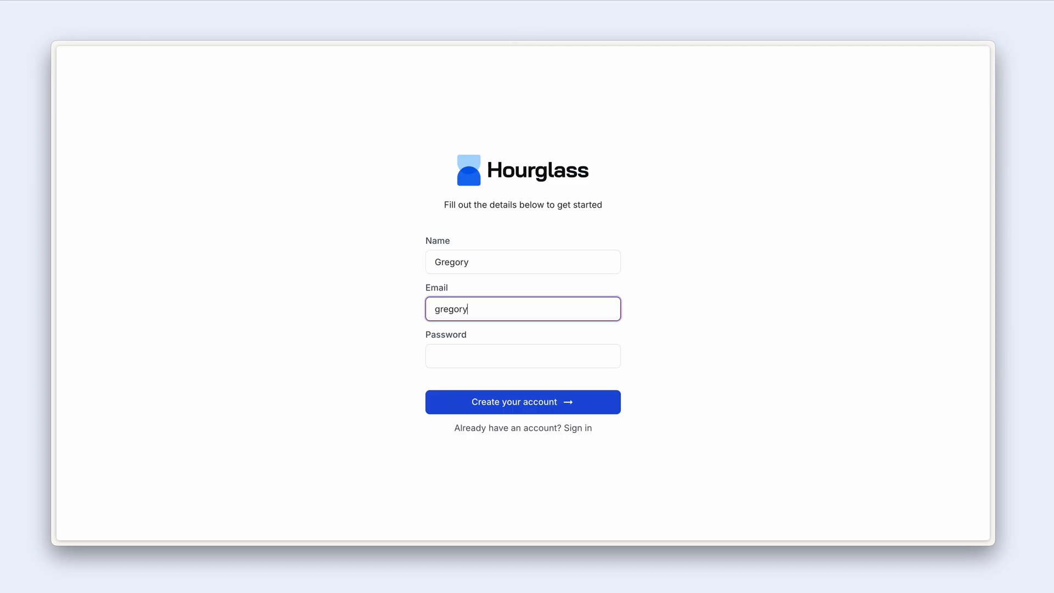
pyautogui.write('@example.com')
pyautogui.press('Tab')
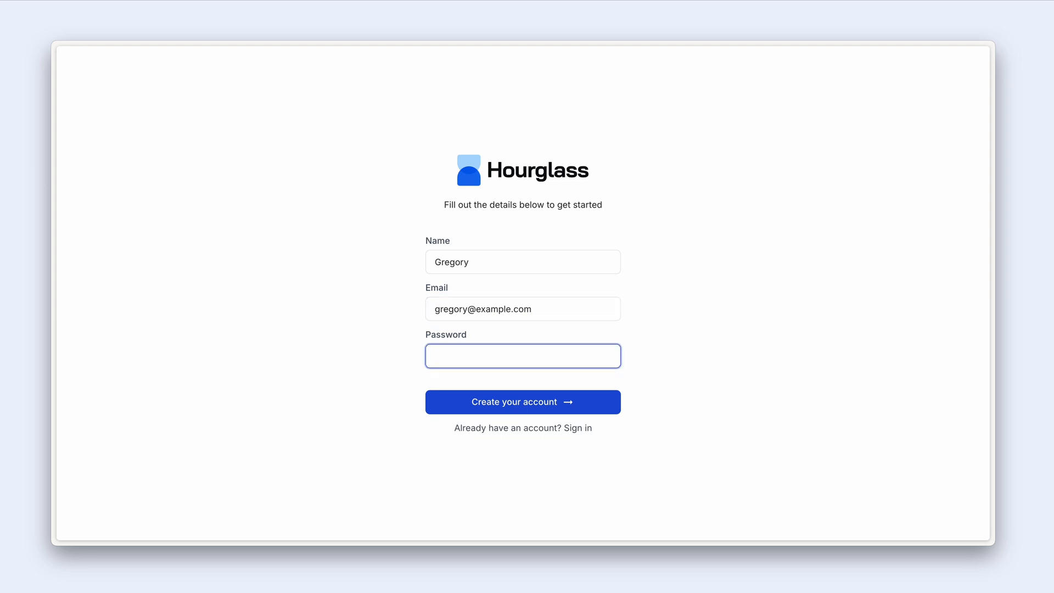
pyautogui.write('password')
pyautogui.click(602, 403)
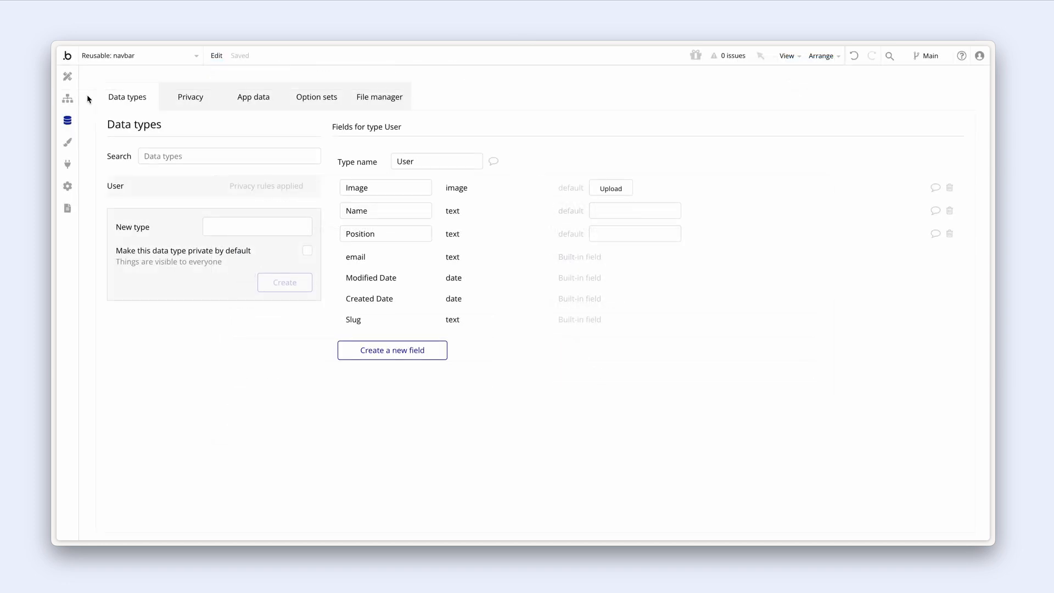
# - Open All Users in App data and check the new user's saved Name and Email
pyautogui.click(249, 99)
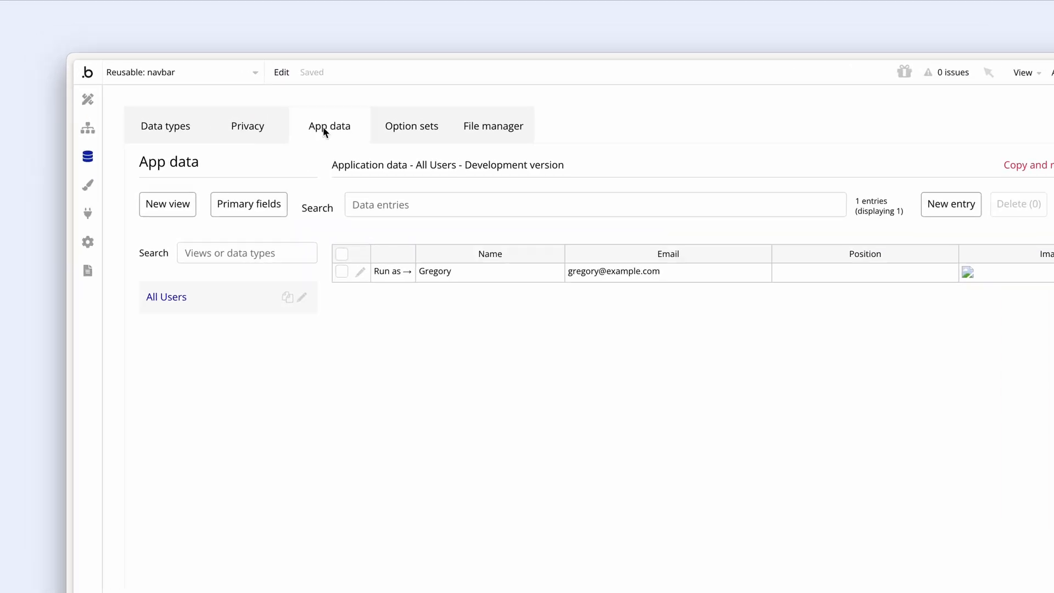
pyautogui.click(546, 316)
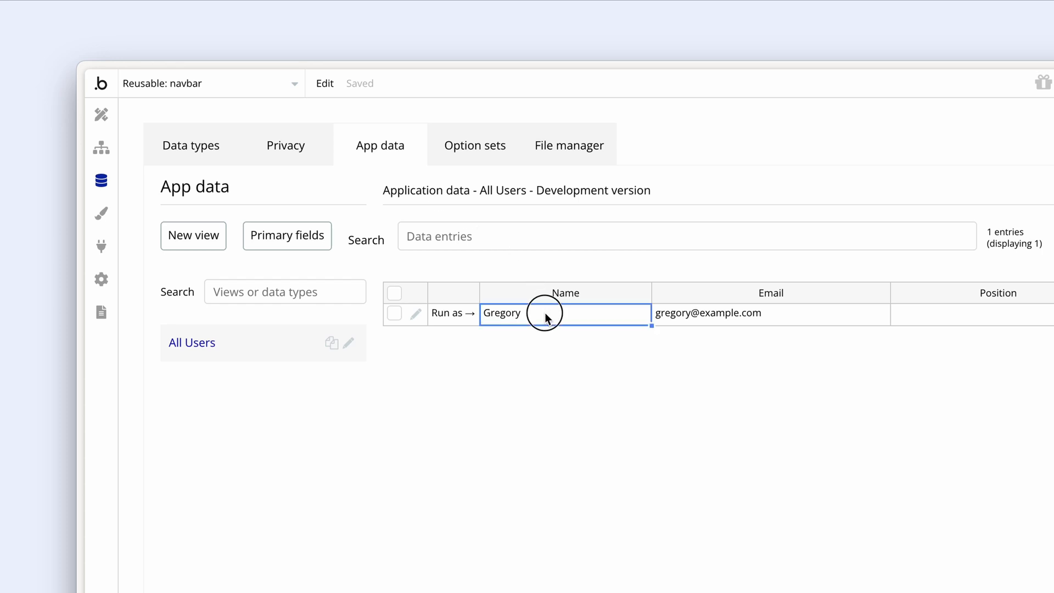
pyautogui.click(675, 316)
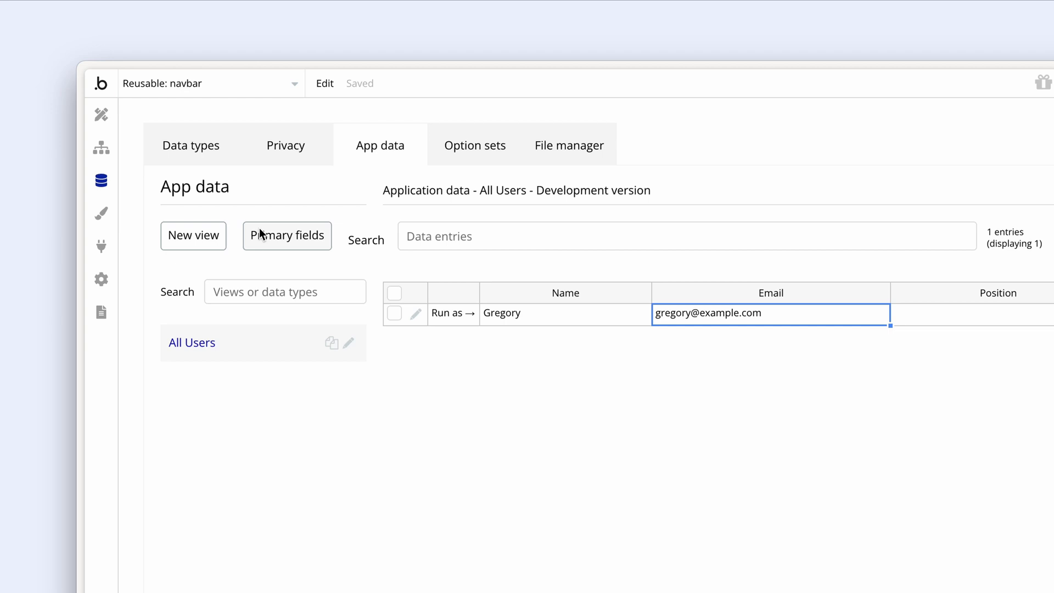
pyautogui.click(212, 154)
# - Add two new data types named Payments and Company
pyautogui.click(342, 339)
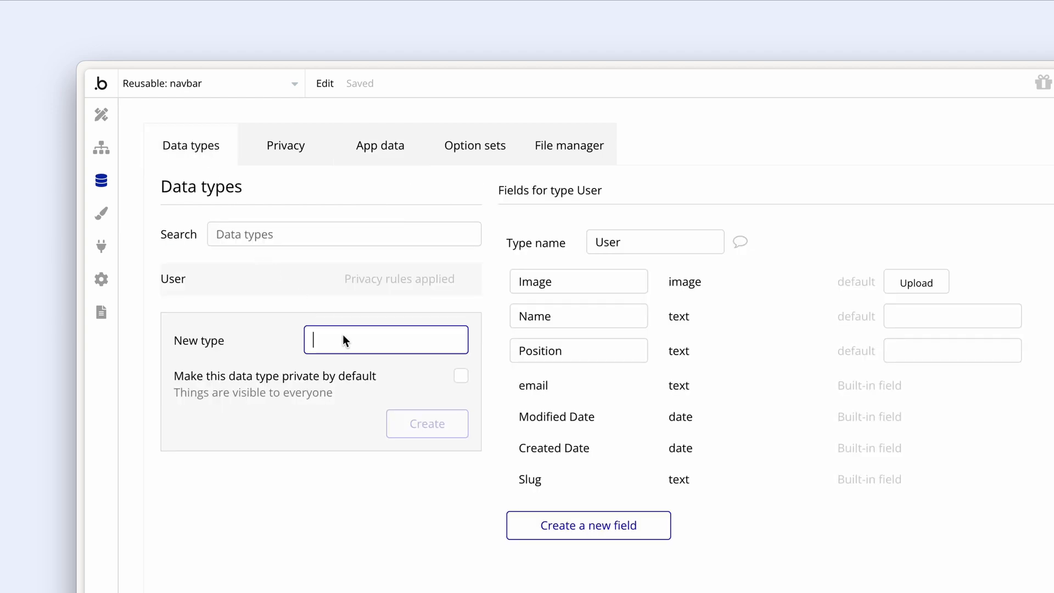
pyautogui.write('Payments')
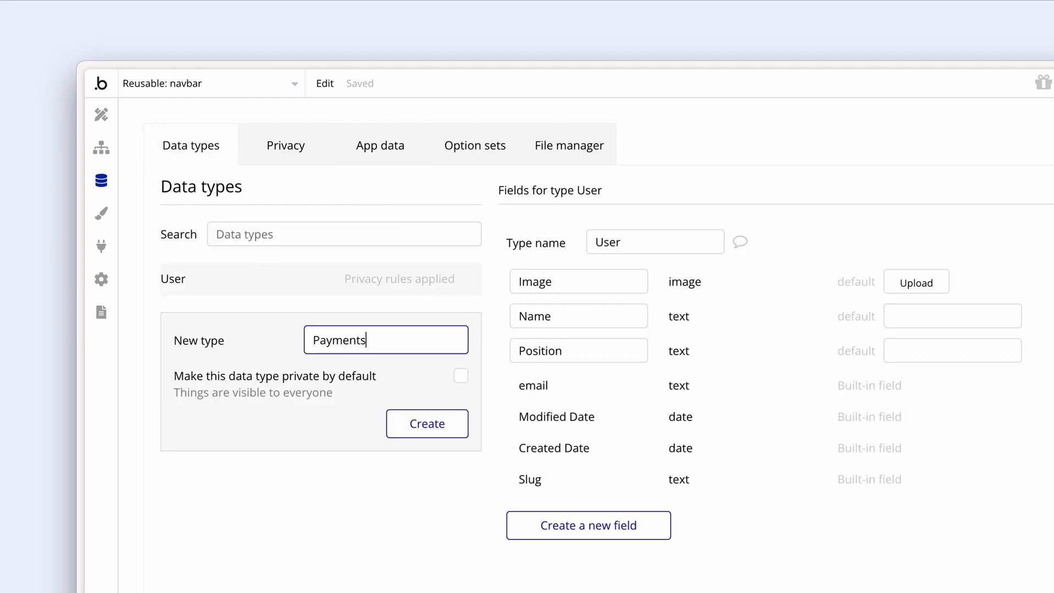
pyautogui.click(396, 422)
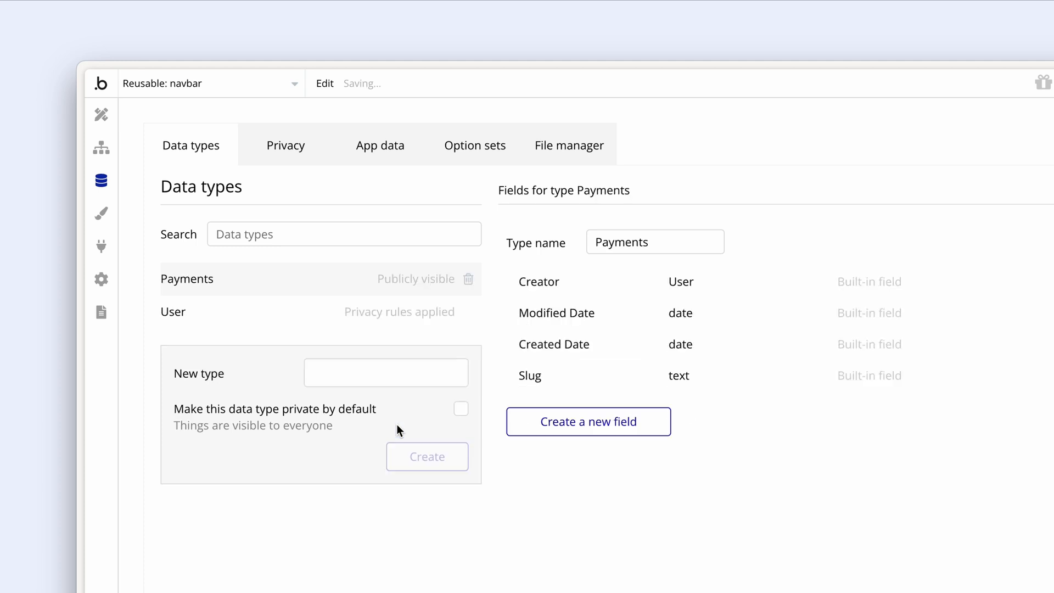
pyautogui.click(381, 373)
pyautogui.write('Company')
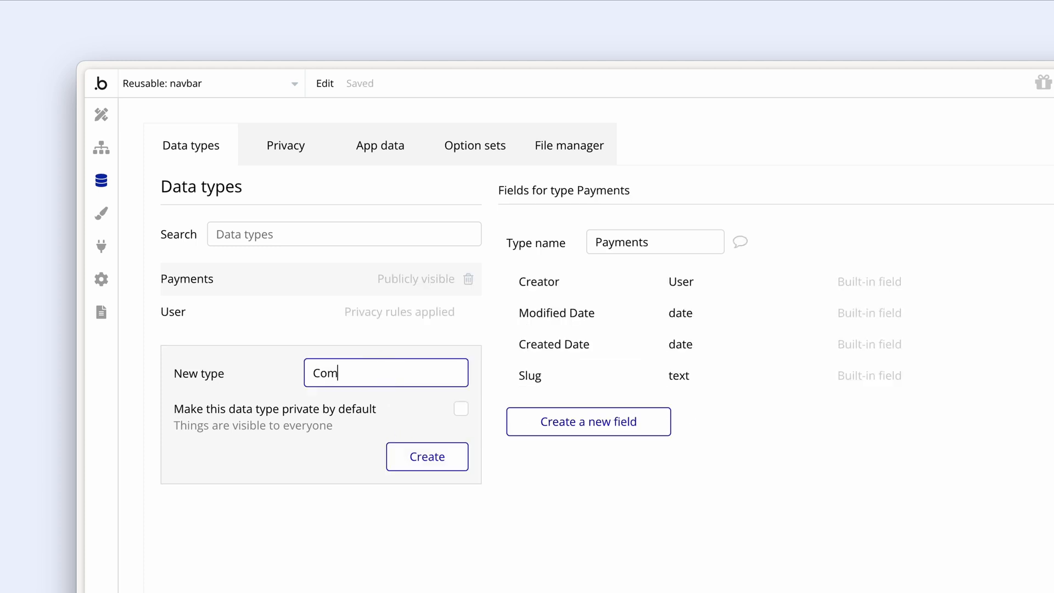
pyautogui.click(400, 446)
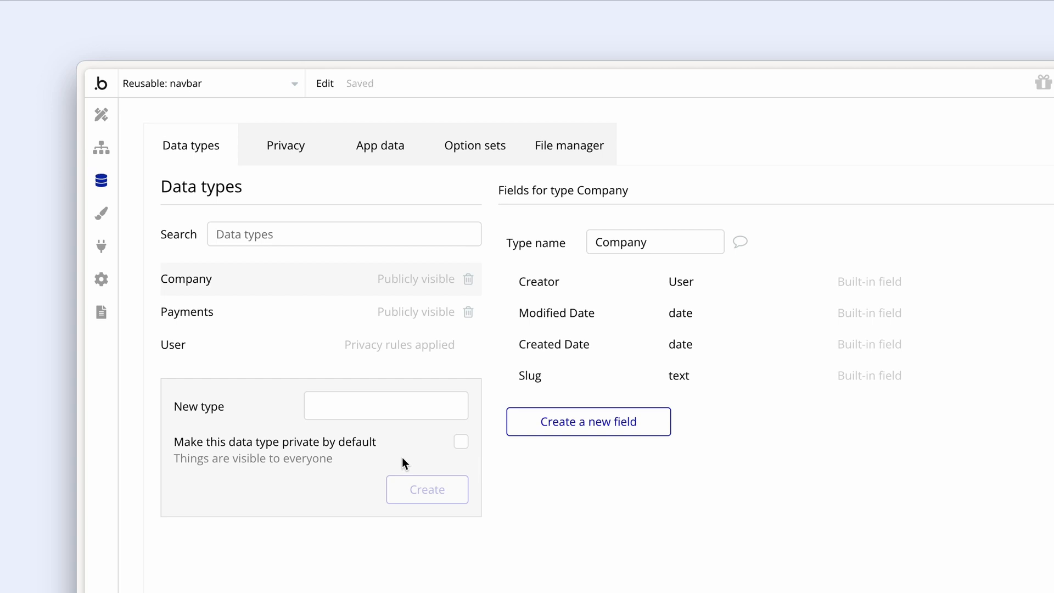
# - Give the Payments type a new field named Company of type Company
pyautogui.click(296, 315)
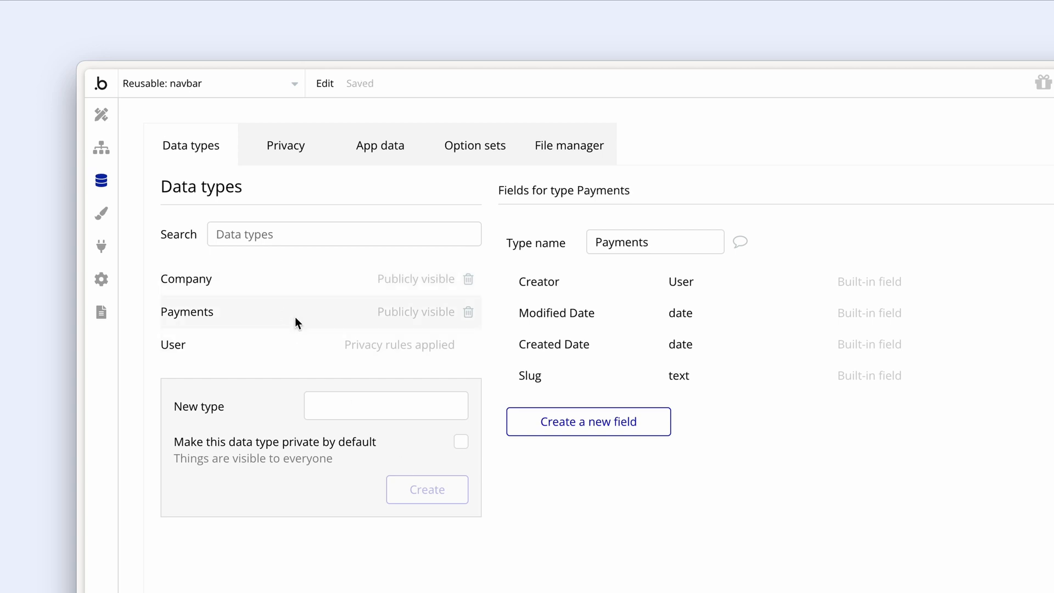
pyautogui.click(529, 413)
pyautogui.click(409, 149)
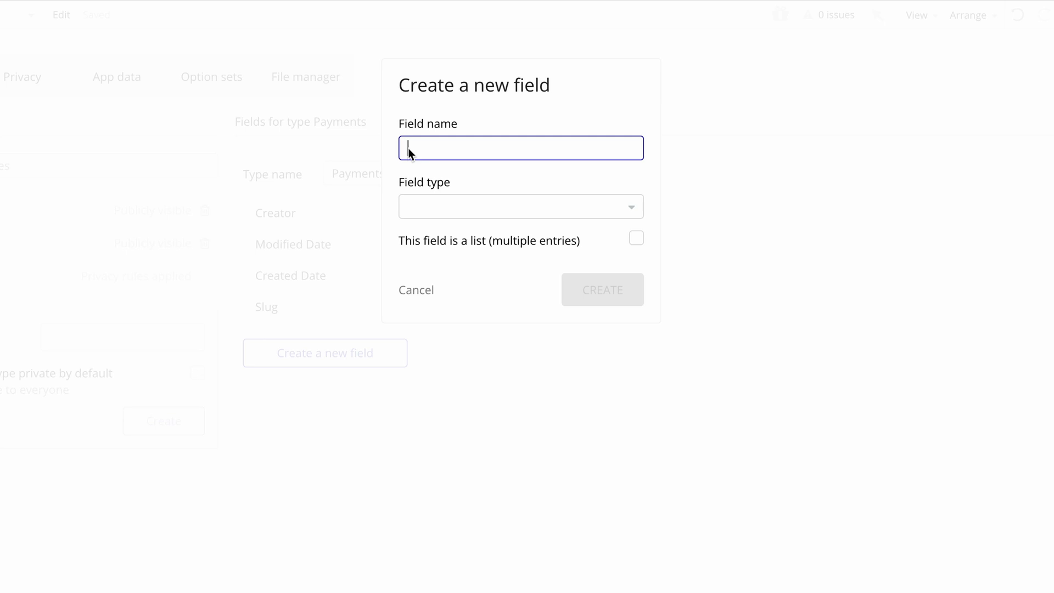
pyautogui.write('Company')
pyautogui.click(429, 204)
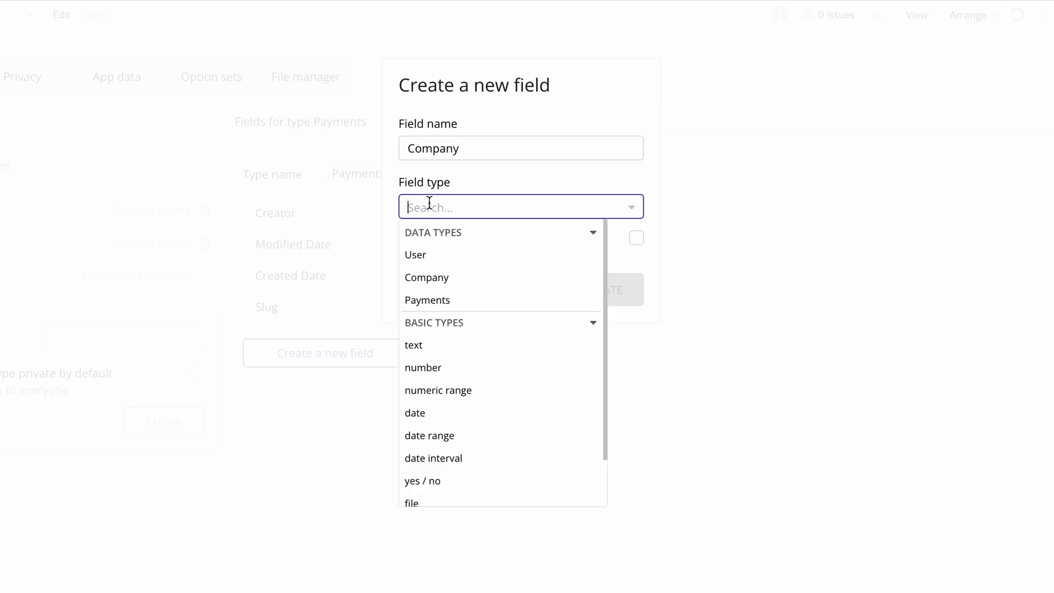
pyautogui.click(483, 277)
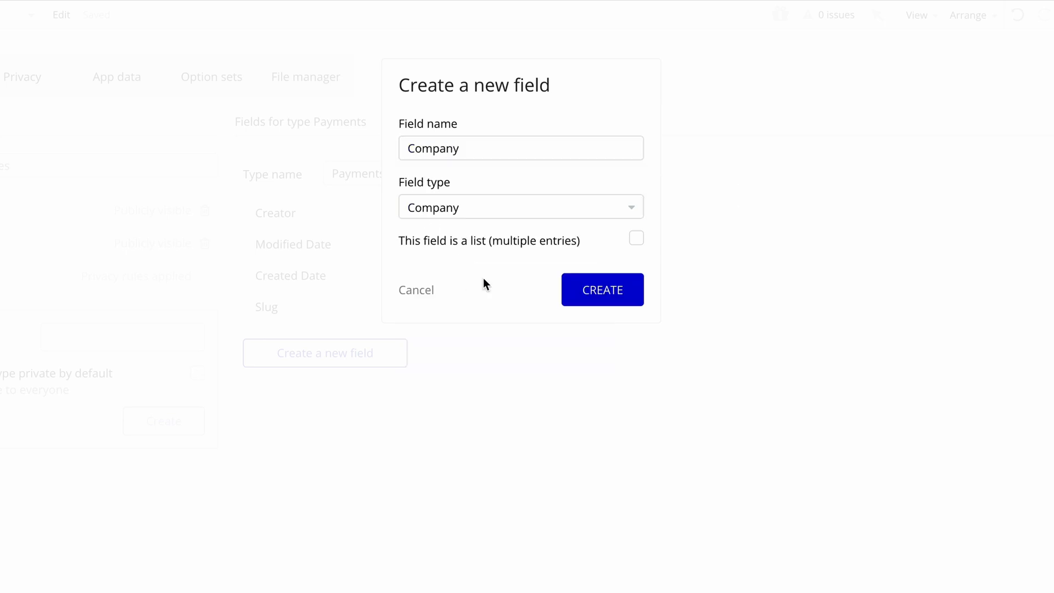
pyautogui.click(570, 297)
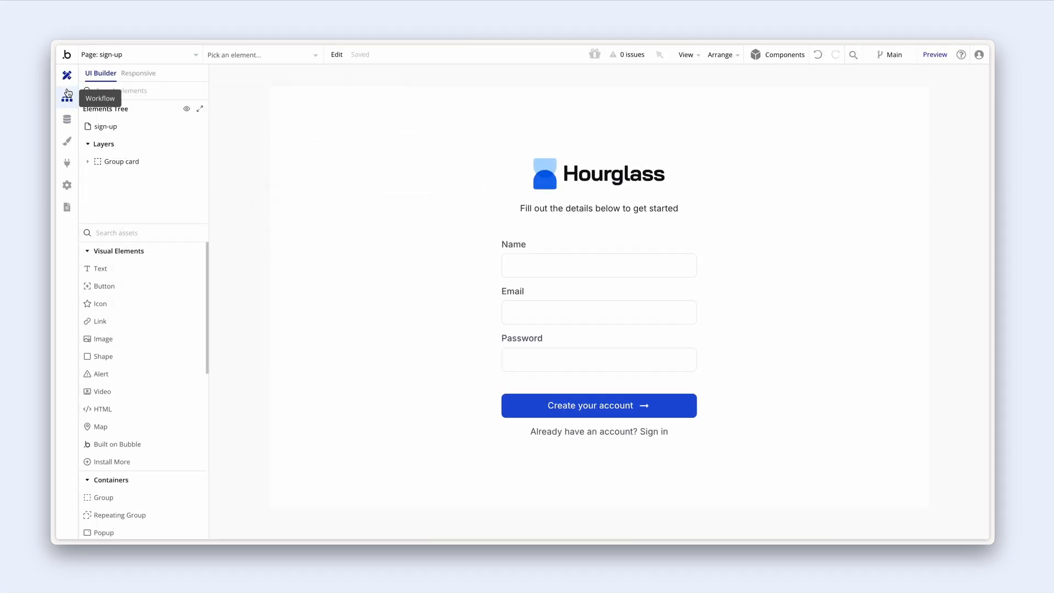
# - Browse the All Users records in App data and select the first user's Name
pyautogui.click(68, 98)
pyautogui.click(66, 120)
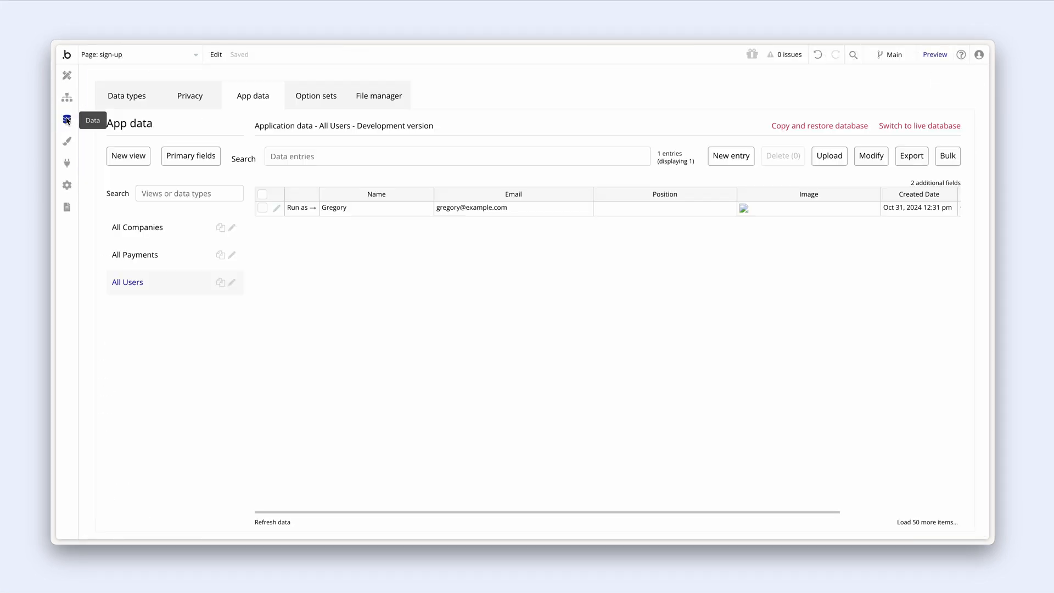
pyautogui.click(365, 207)
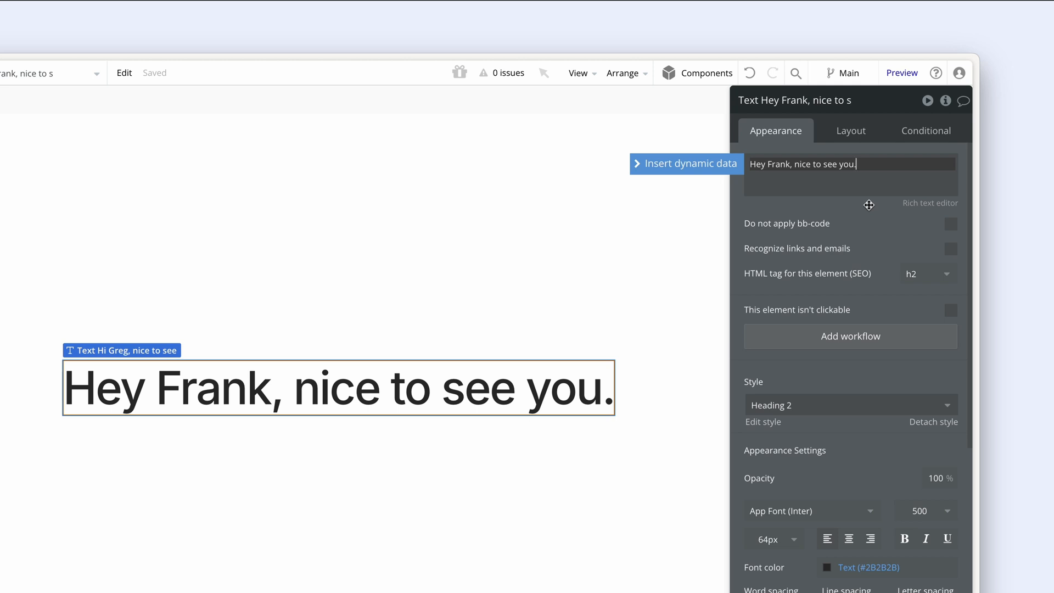
# - Replace the fixed name in the greeting text with the dynamic Current User's Name
pyautogui.moveTo(766, 164); pyautogui.dragTo(774, 164)
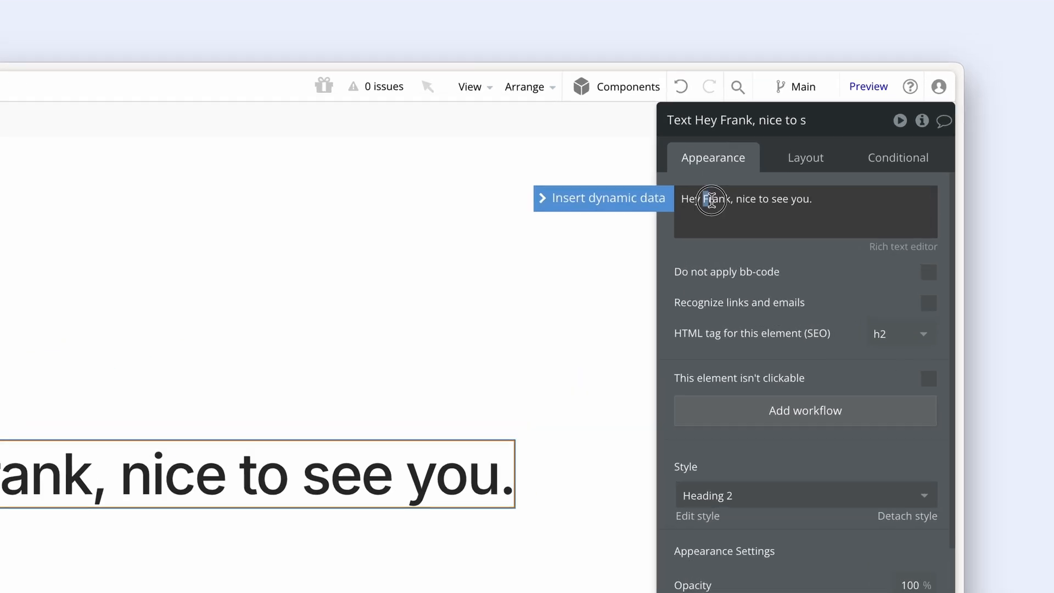
pyautogui.moveTo(711, 198); pyautogui.dragTo(730, 201)
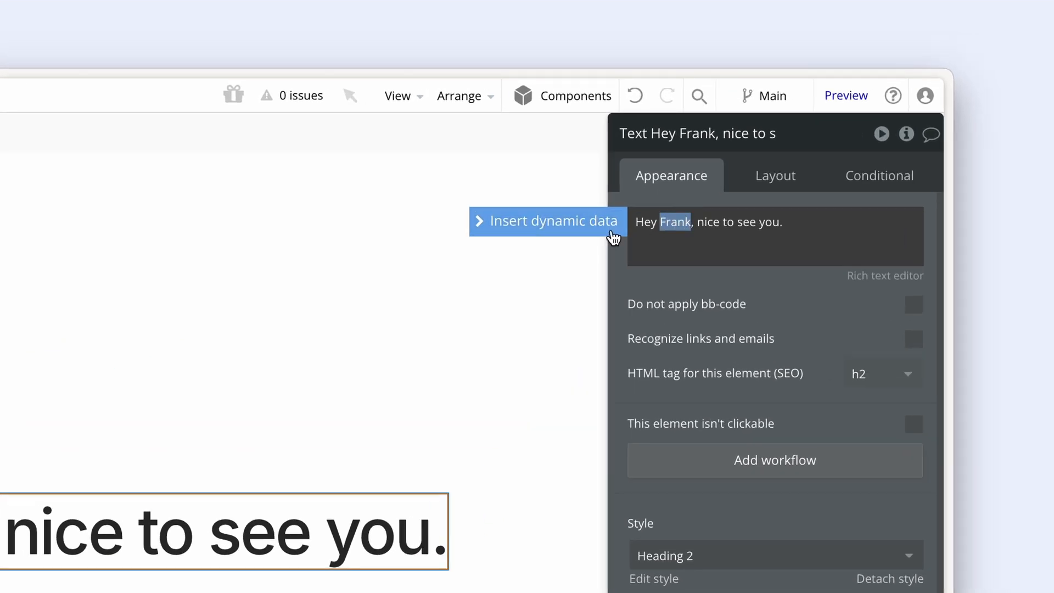
pyautogui.click(652, 199)
pyautogui.click(792, 301)
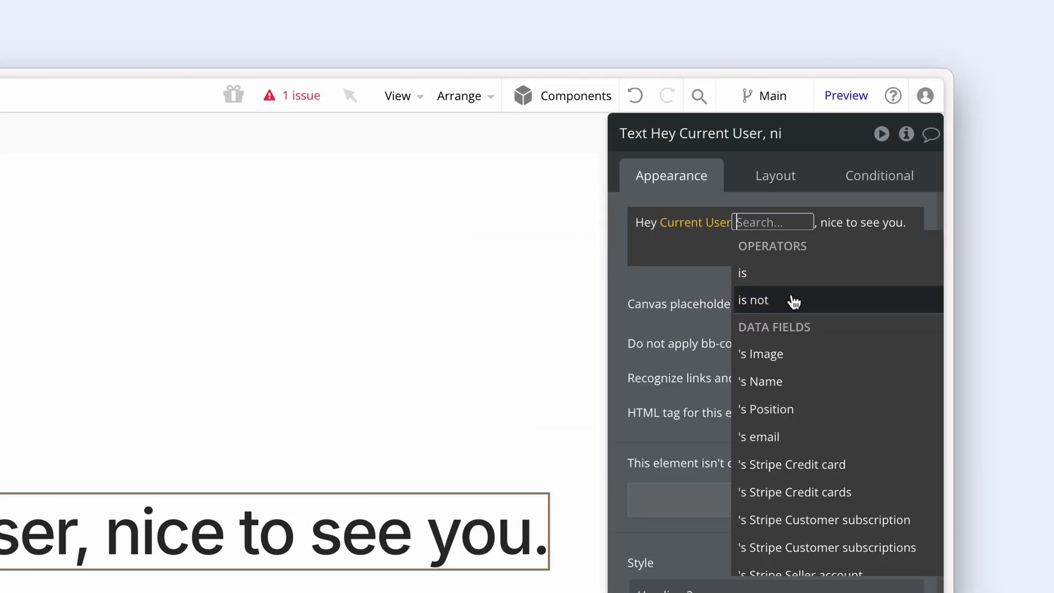
pyautogui.click(797, 379)
pyautogui.click(718, 325)
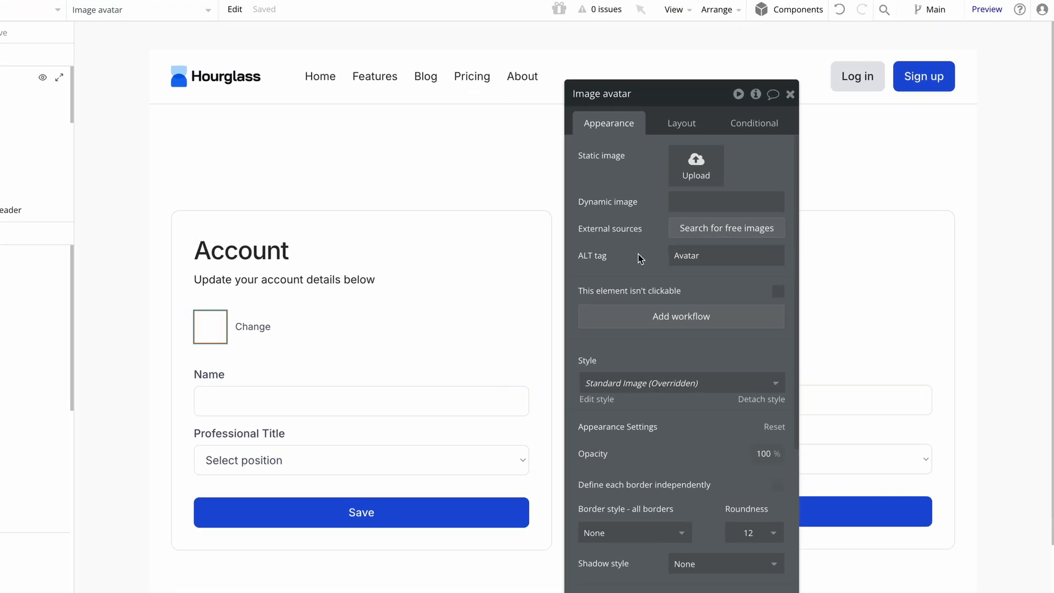
# - Set the avatar's dynamic image source to Current User's Image
pyautogui.click(730, 209)
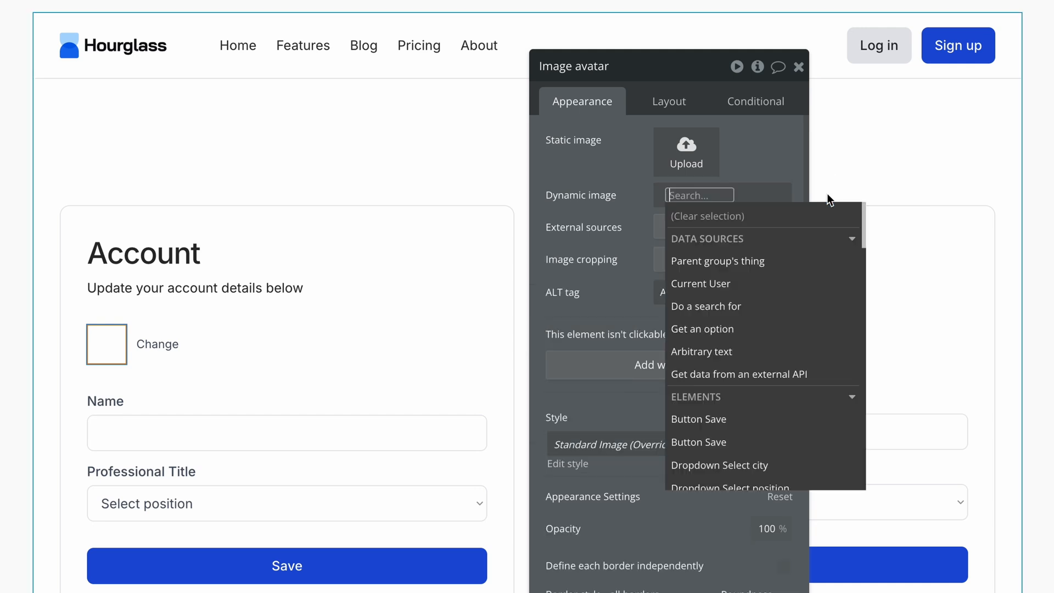
pyautogui.click(787, 283)
pyautogui.click(790, 314)
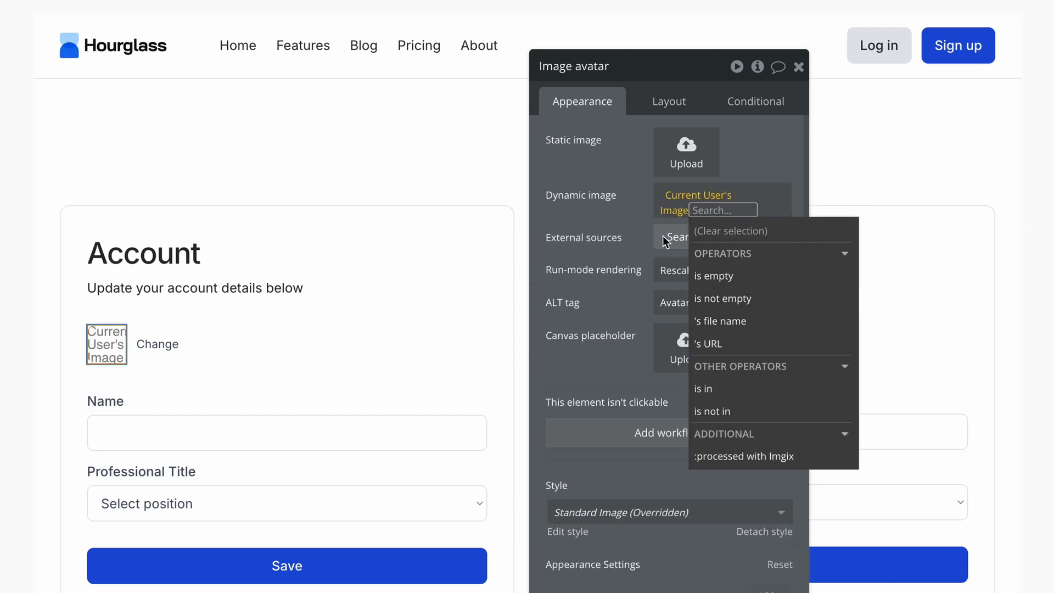
pyautogui.click(628, 217)
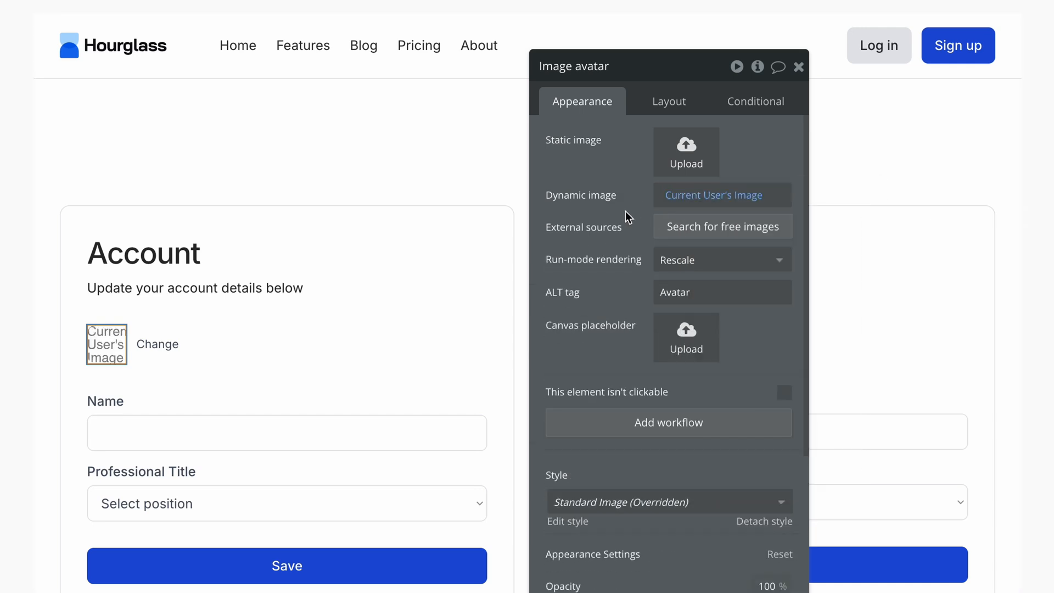
# - Make the Name input's initial content Current User's Name
pyautogui.click(412, 436)
pyautogui.click(689, 210)
pyautogui.click(825, 210)
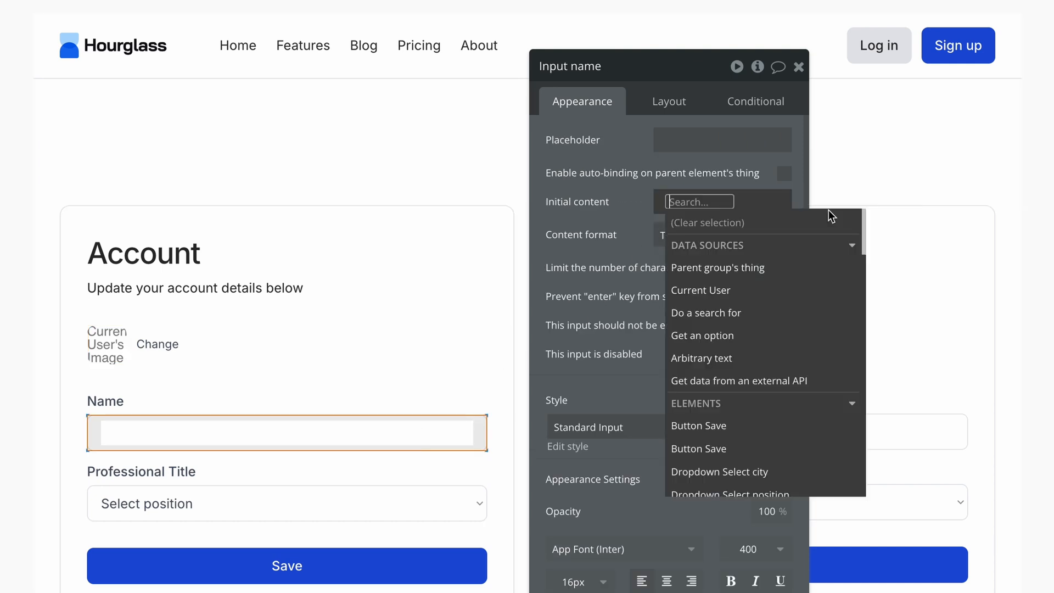
pyautogui.click(781, 292)
pyautogui.click(776, 349)
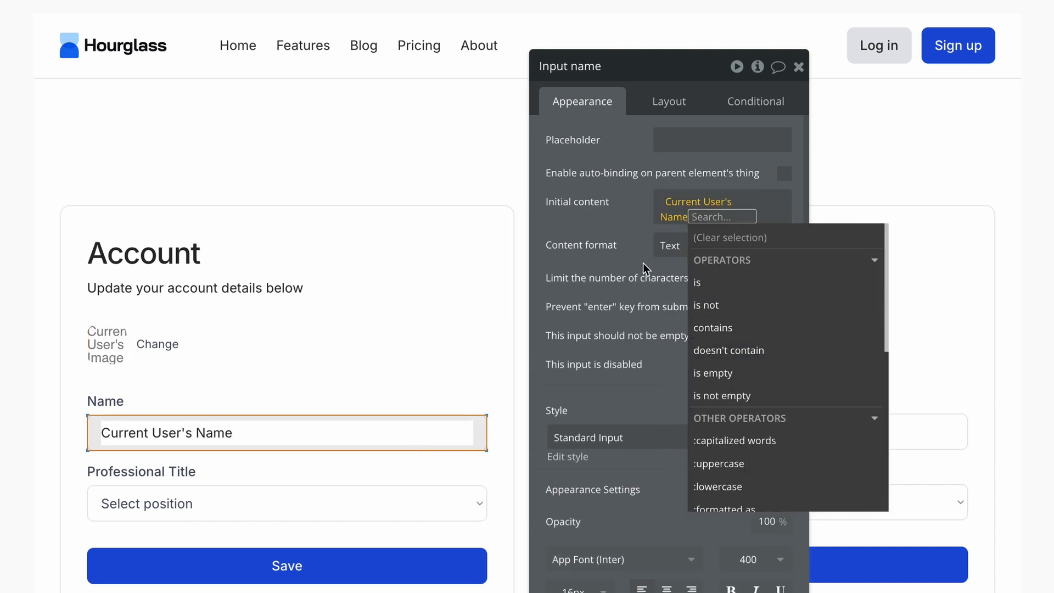
pyautogui.click(639, 257)
# - Set the Professional Title dropdown's default value to Current User's Position
pyautogui.click(478, 505)
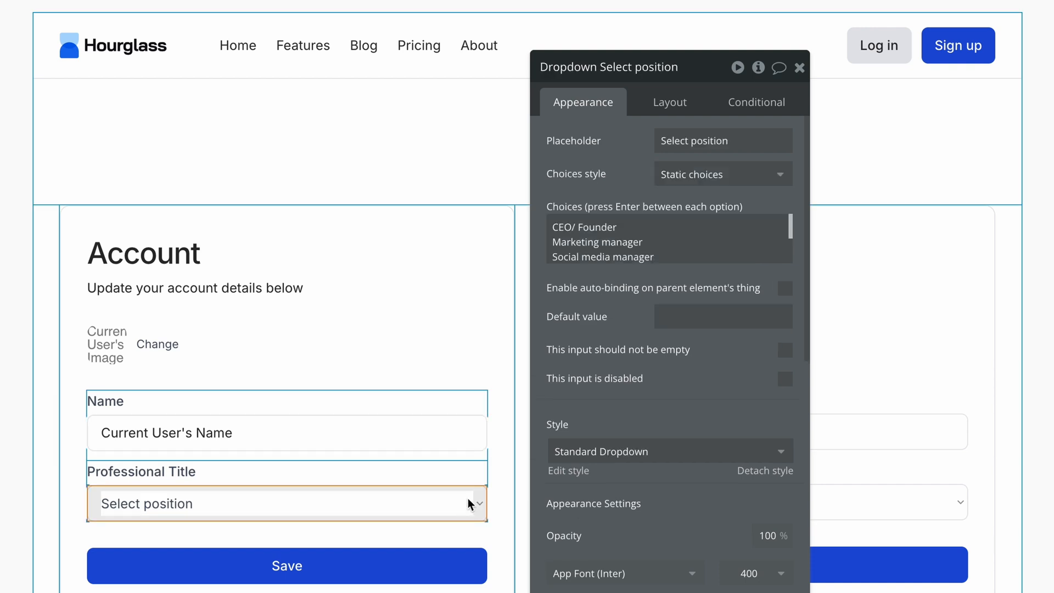
pyautogui.click(680, 314)
pyautogui.click(825, 317)
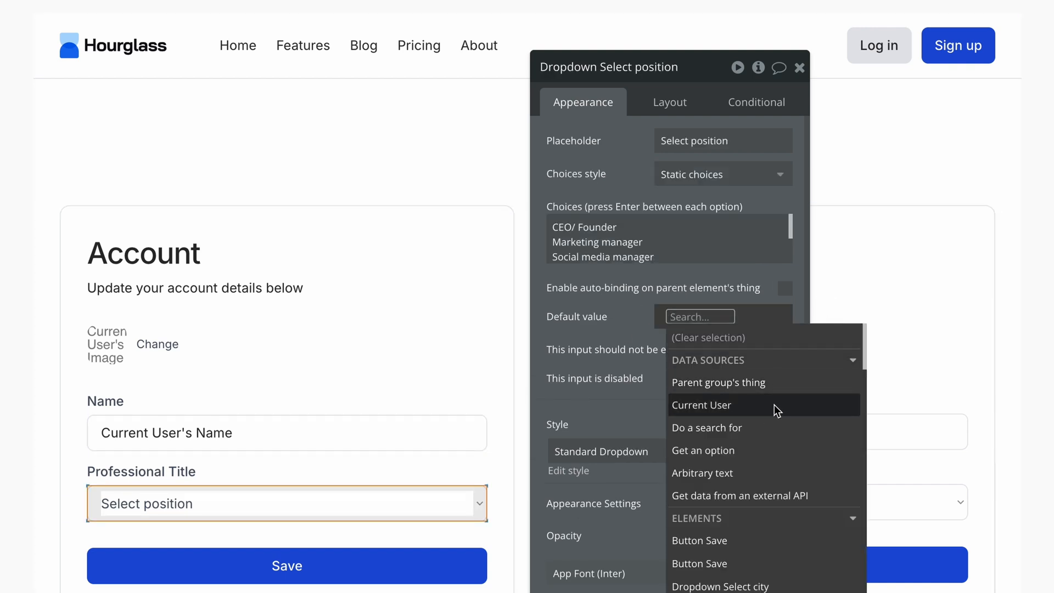
pyautogui.click(729, 404)
pyautogui.click(730, 486)
pyautogui.click(638, 340)
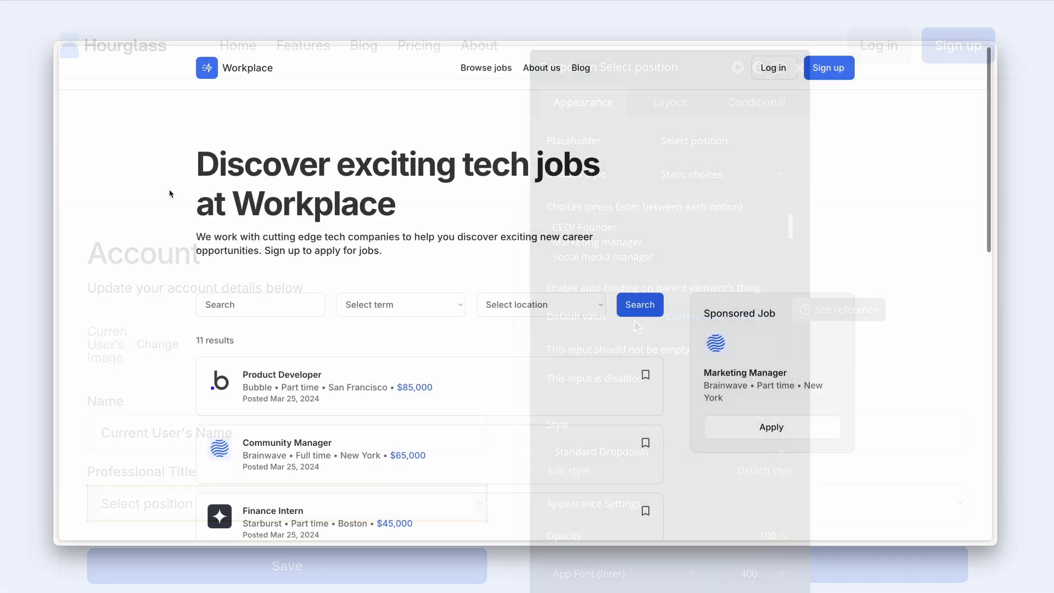
# - In Workplace, search jobs for 'Manager' and limit results to Full time
pyautogui.scroll(-2, 169, 199)
pyautogui.scroll(-2, 169, 196)
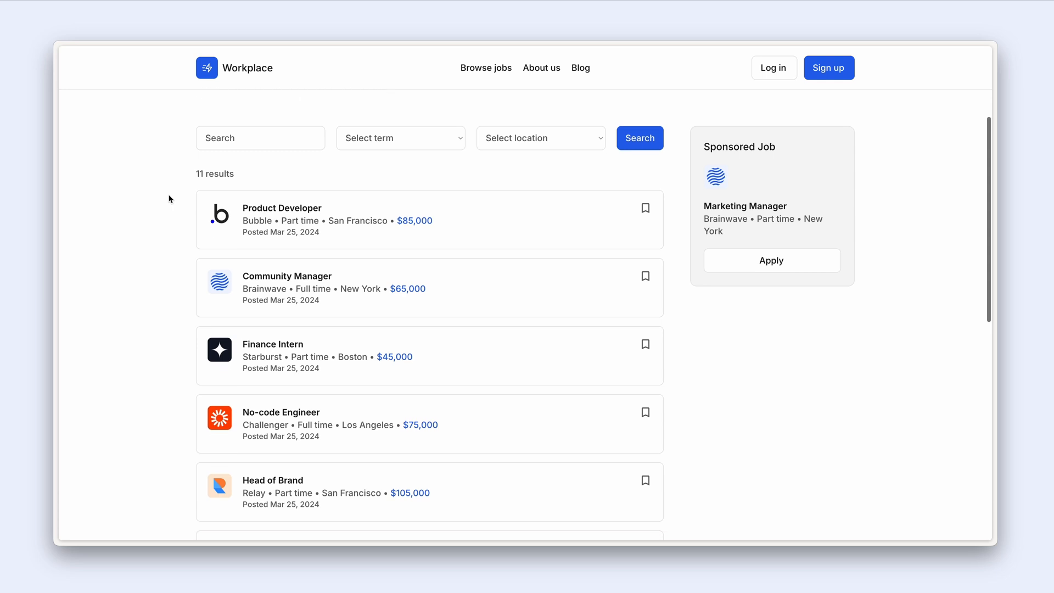
pyautogui.click(264, 135)
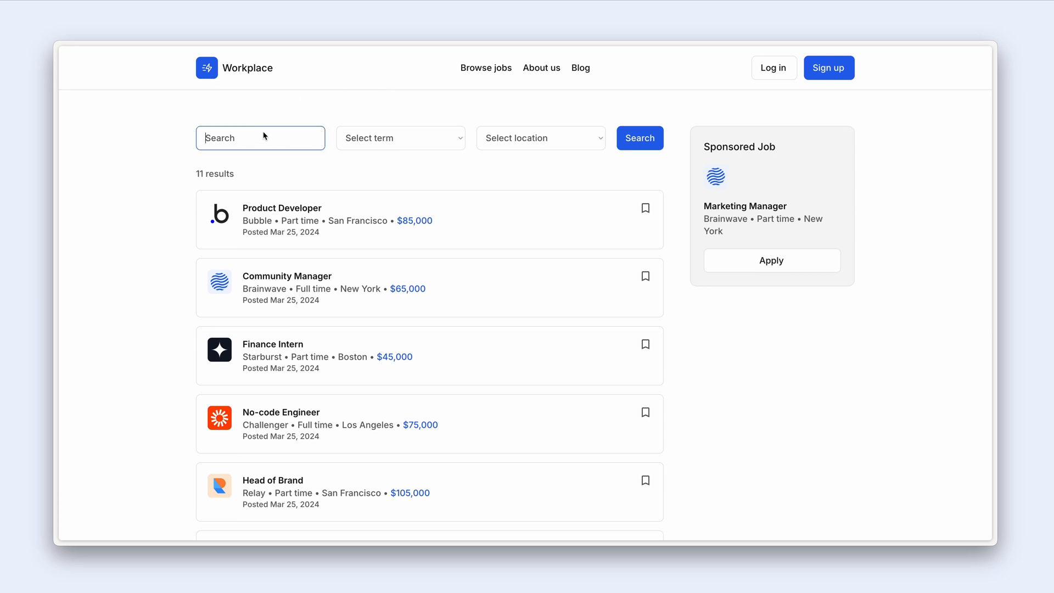
pyautogui.write('Manager')
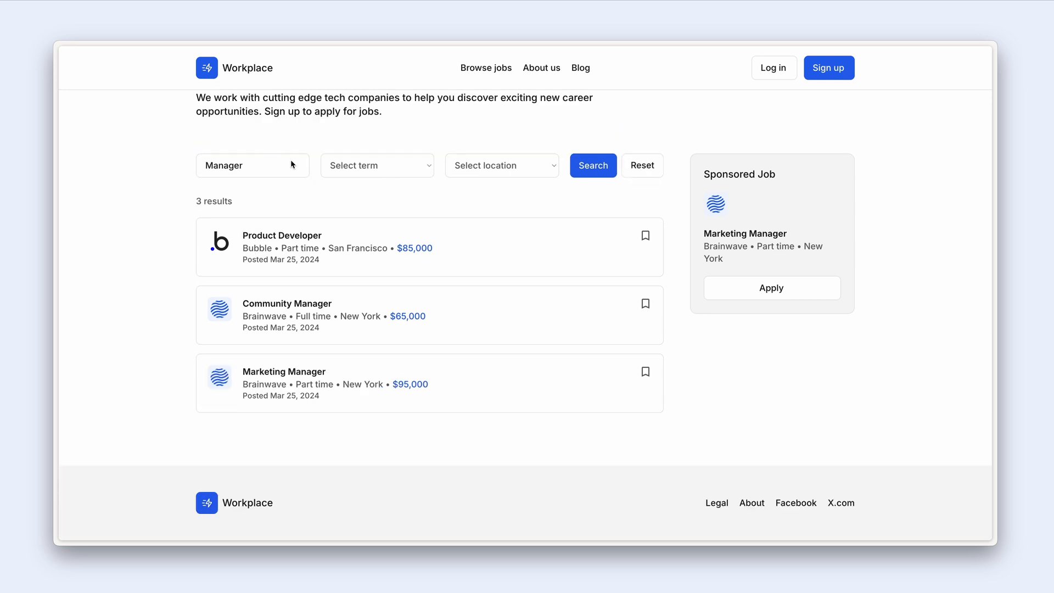
pyautogui.click(372, 165)
pyautogui.click(373, 179)
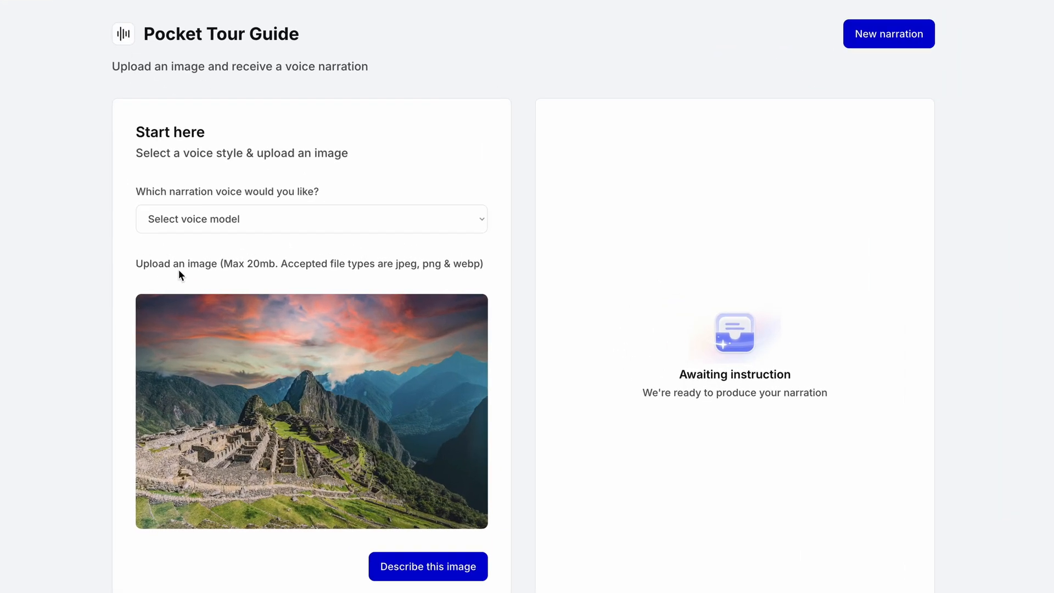
# - Generate a Pocket Tour Guide narration with a chosen voice, then download a candidate's CV in Orbit
pyautogui.click(296, 218)
pyautogui.click(299, 237)
pyautogui.click(430, 564)
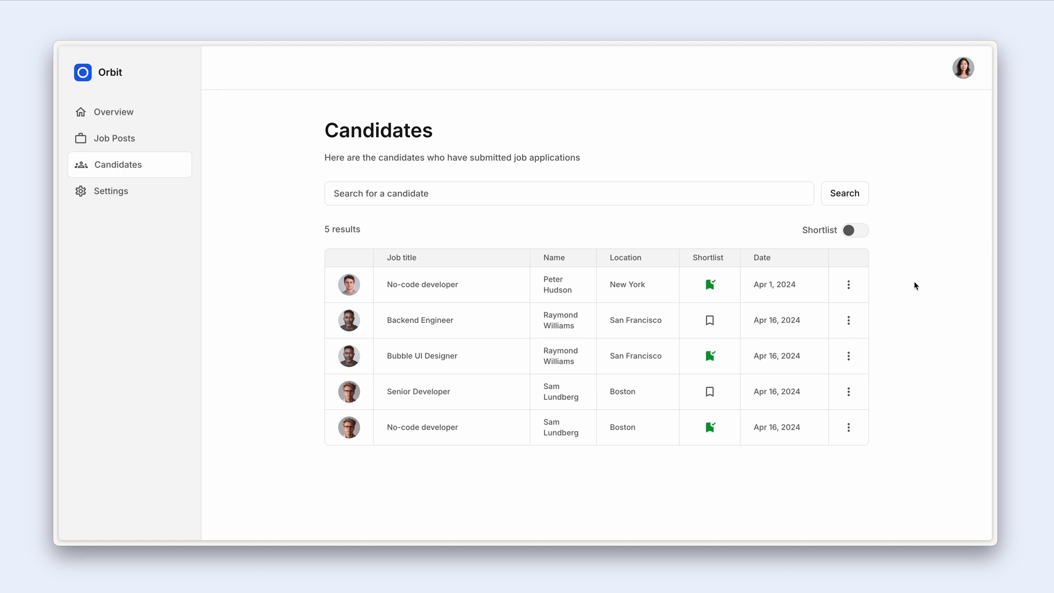
pyautogui.click(848, 285)
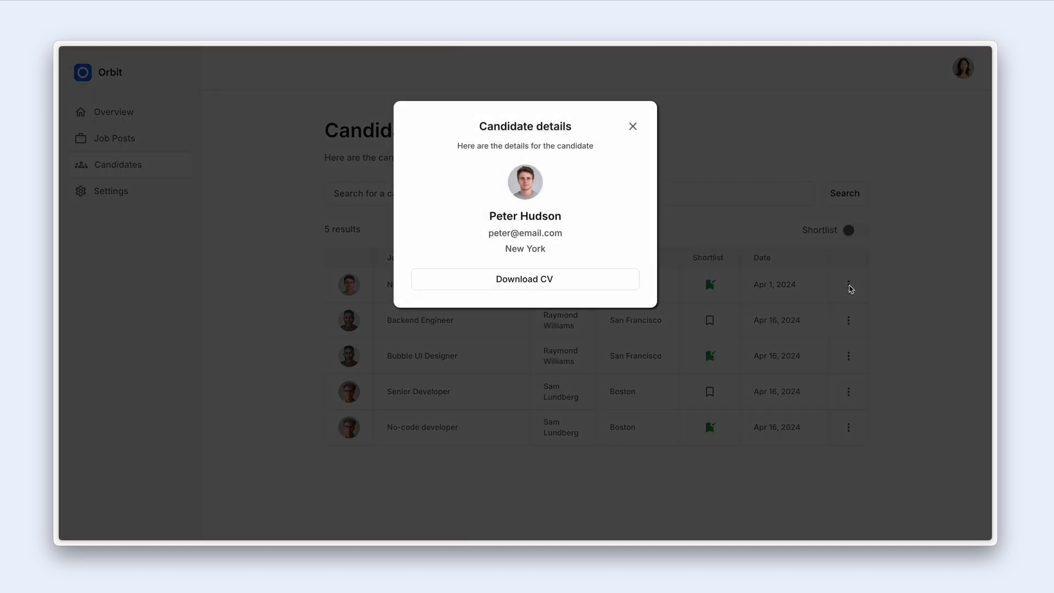
pyautogui.click(622, 283)
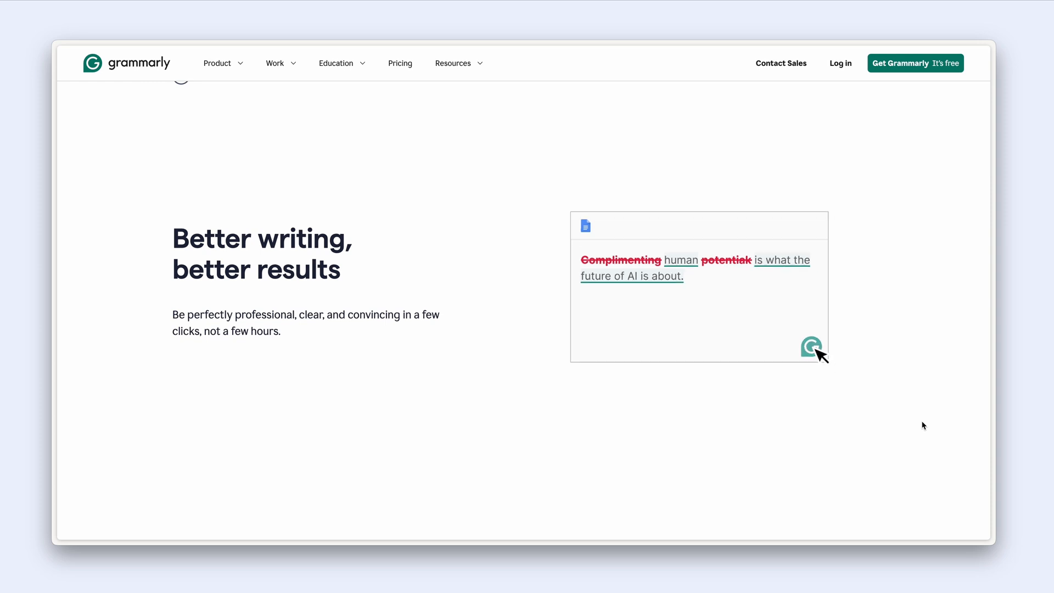
pyautogui.scroll(-6, 922, 425)
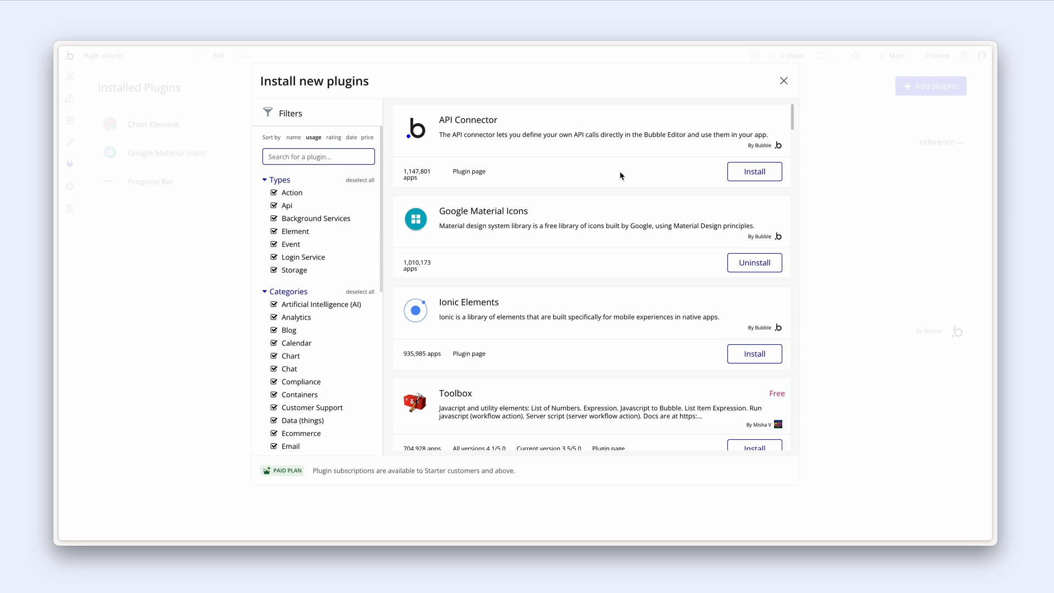
# - Install the API Connector plugin and rename its API from 'New API' to 'OpenAI'
pyautogui.click(736, 171)
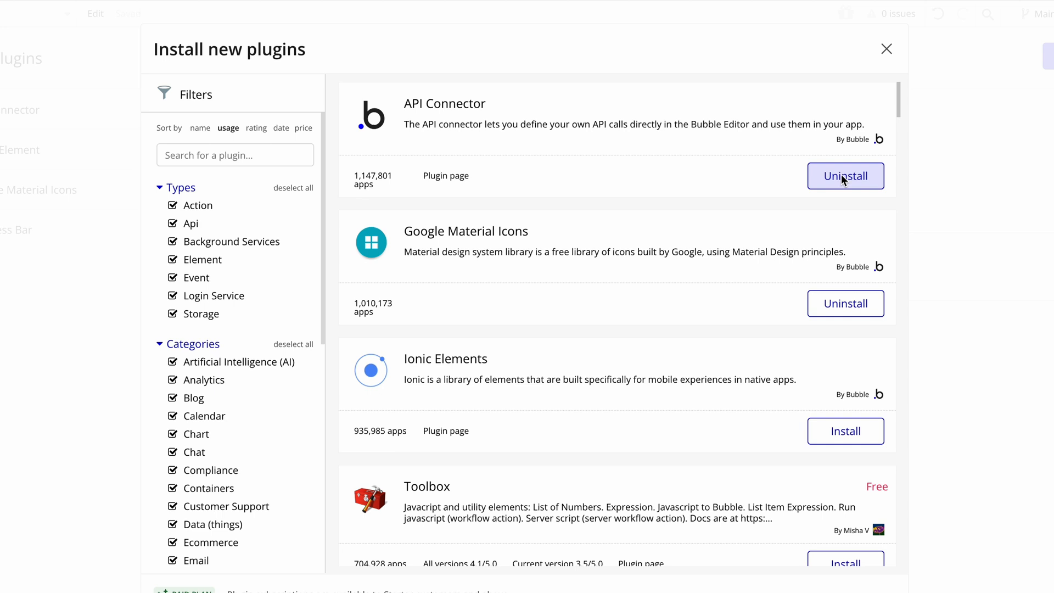
pyautogui.click(885, 48)
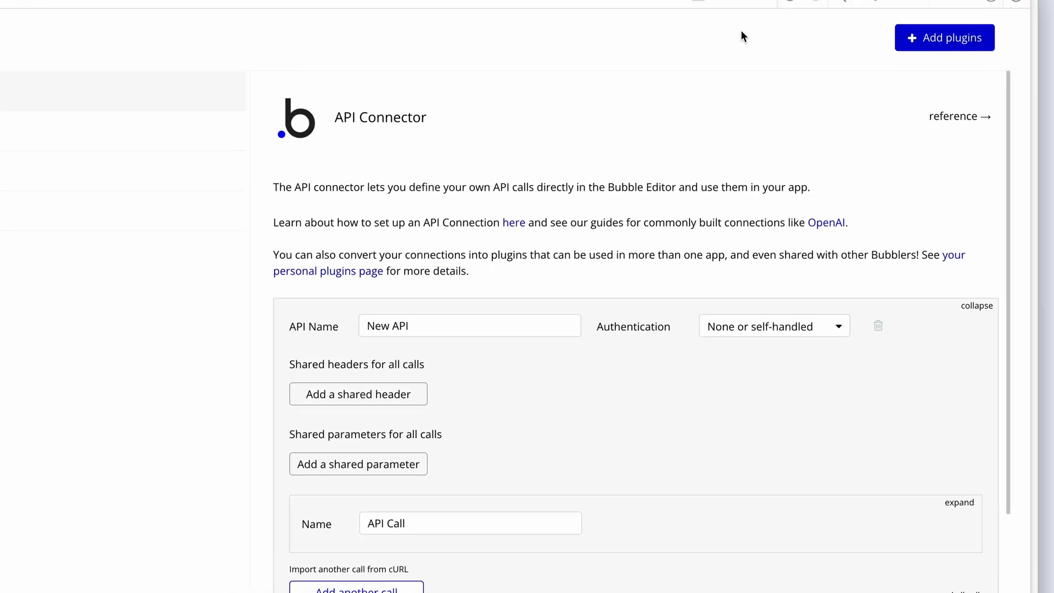
pyautogui.moveTo(386, 318); pyautogui.dragTo(286, 318)
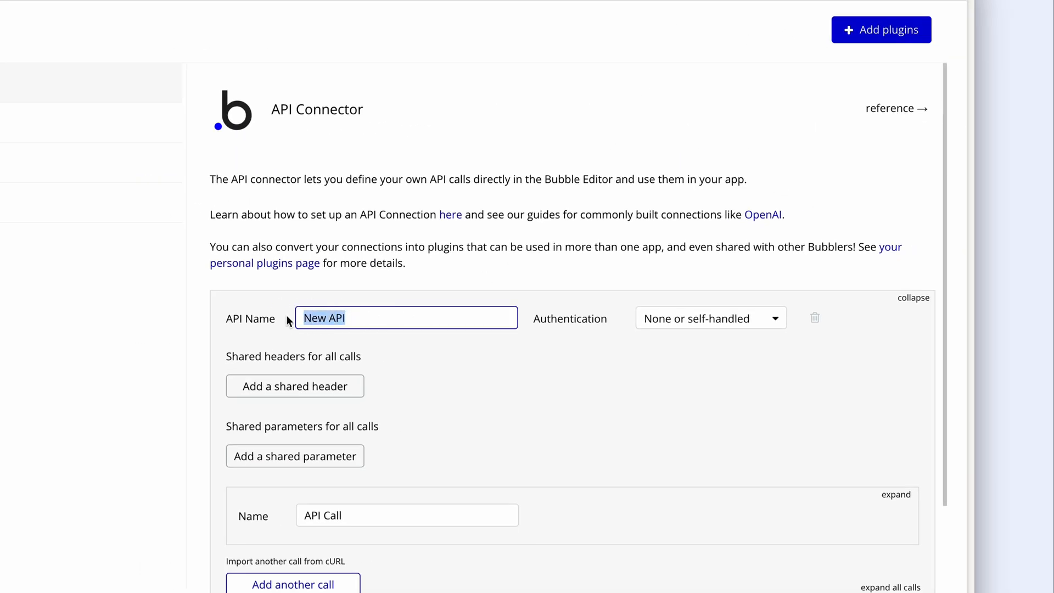
pyautogui.write('OpenAI')
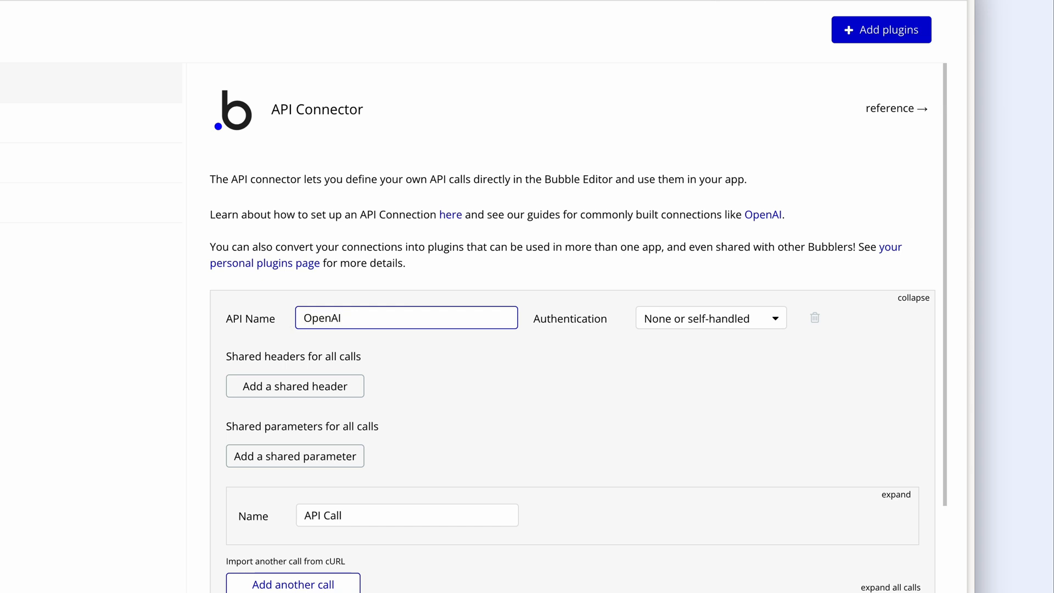
pyautogui.click(881, 30)
# - Search the plugin store for 'Stripe' and install the Stripe plugin
pyautogui.scroll(-2, 844, 86)
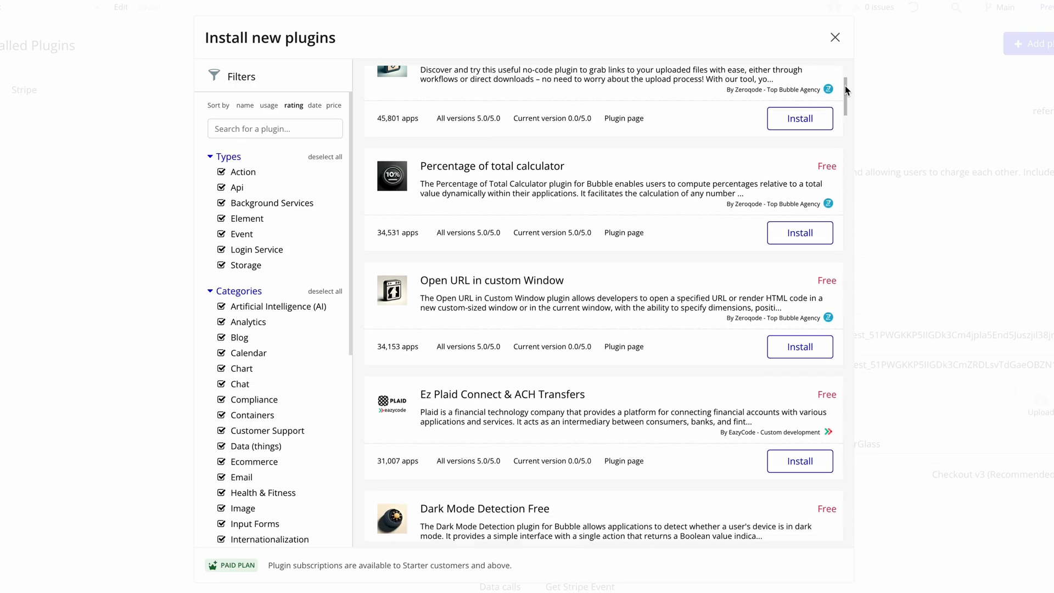
pyautogui.scroll(-3, 844, 86)
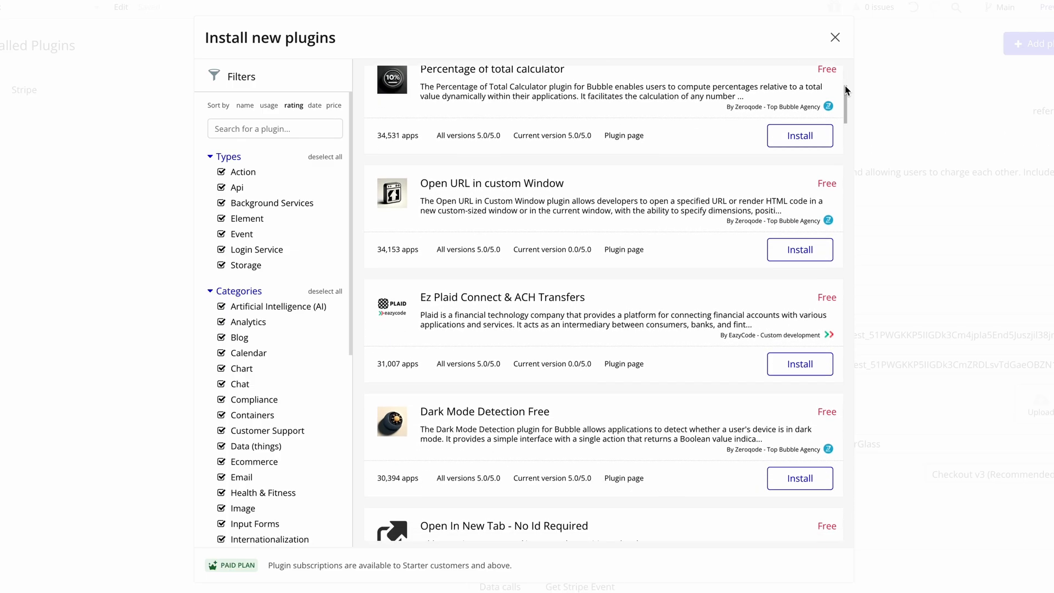
pyautogui.scroll(-4, 844, 86)
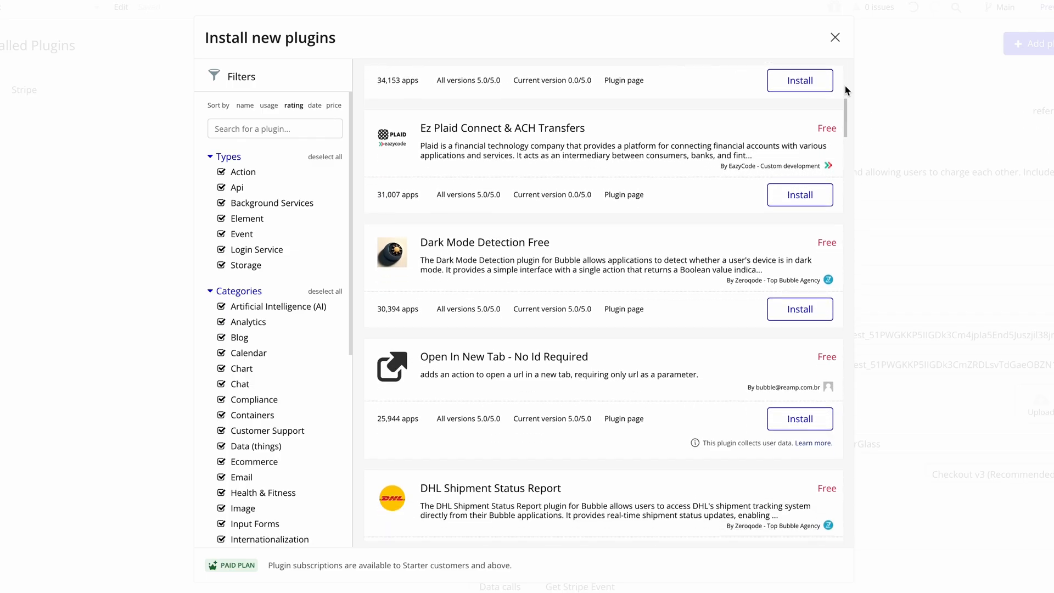
pyautogui.scroll(-5, 845, 86)
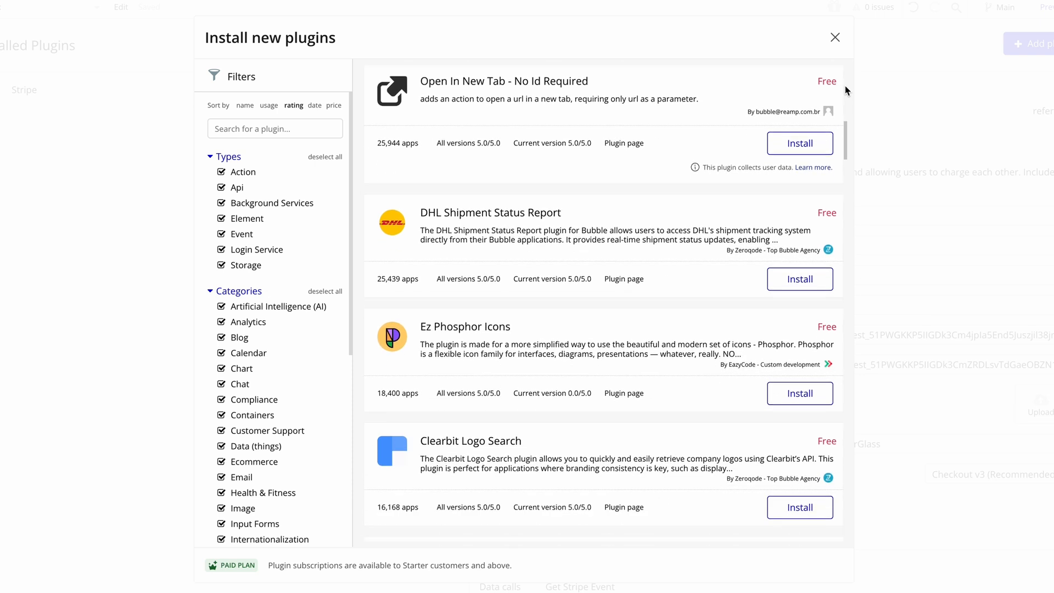
pyautogui.scroll(-1, 845, 86)
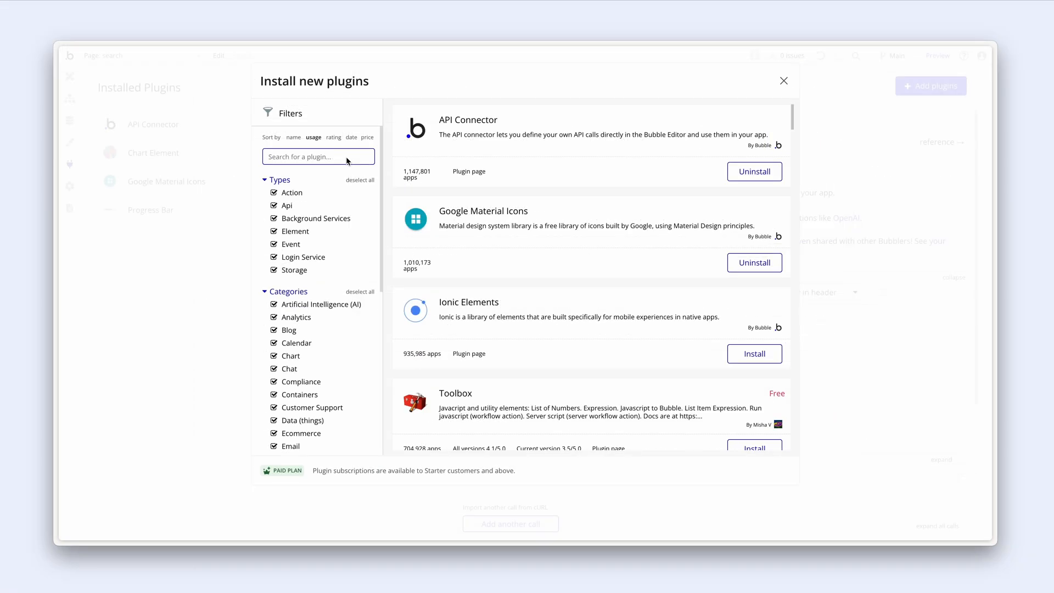
pyautogui.write('Stripe')
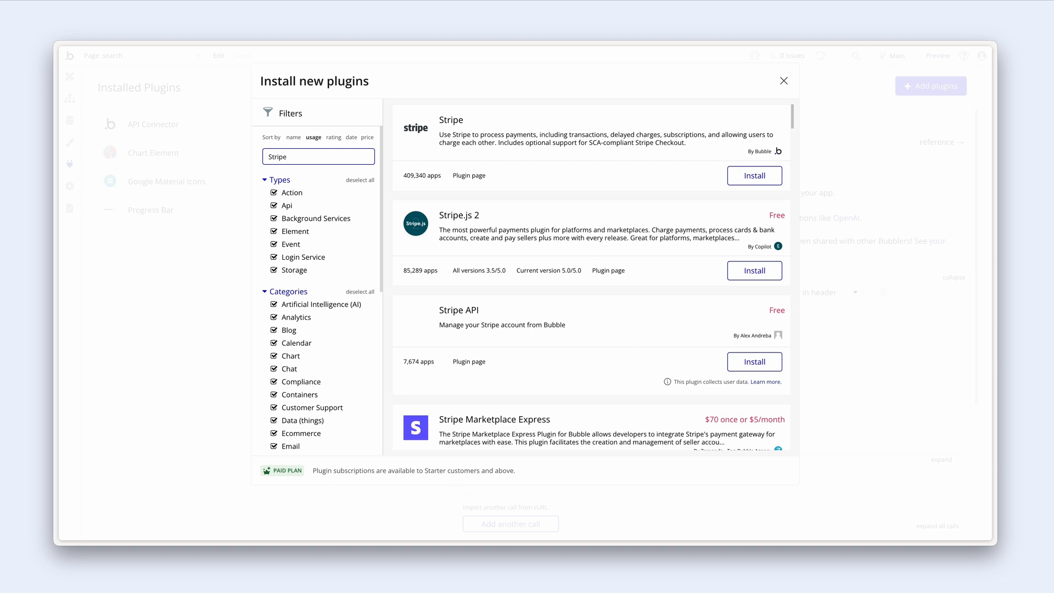
pyautogui.click(730, 176)
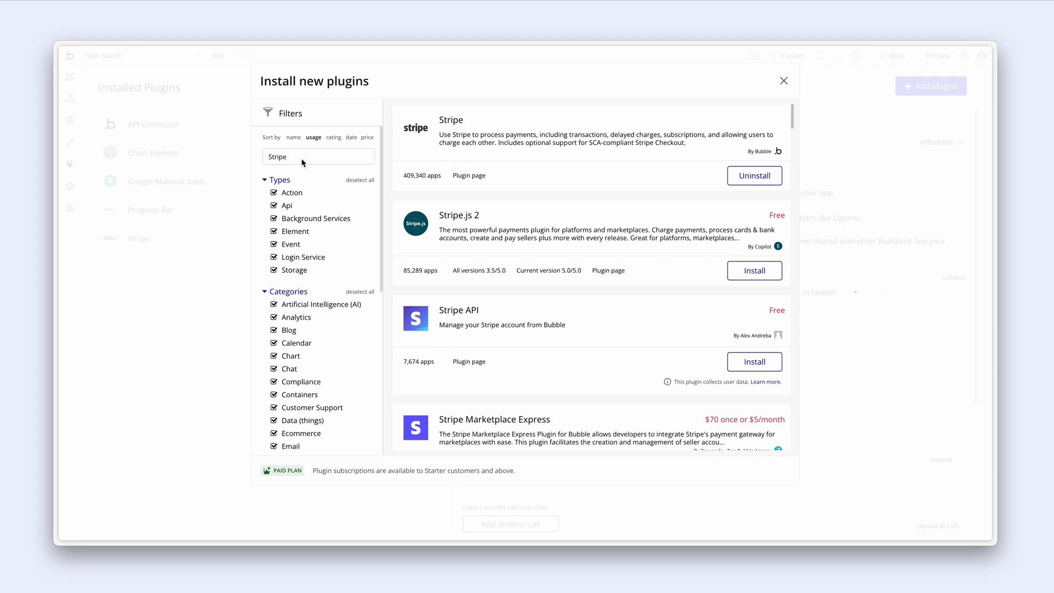
# - Install the Loops plugin, then search the store for 'Openai'
pyautogui.doubleClick(266, 158)
pyautogui.write('Loops')
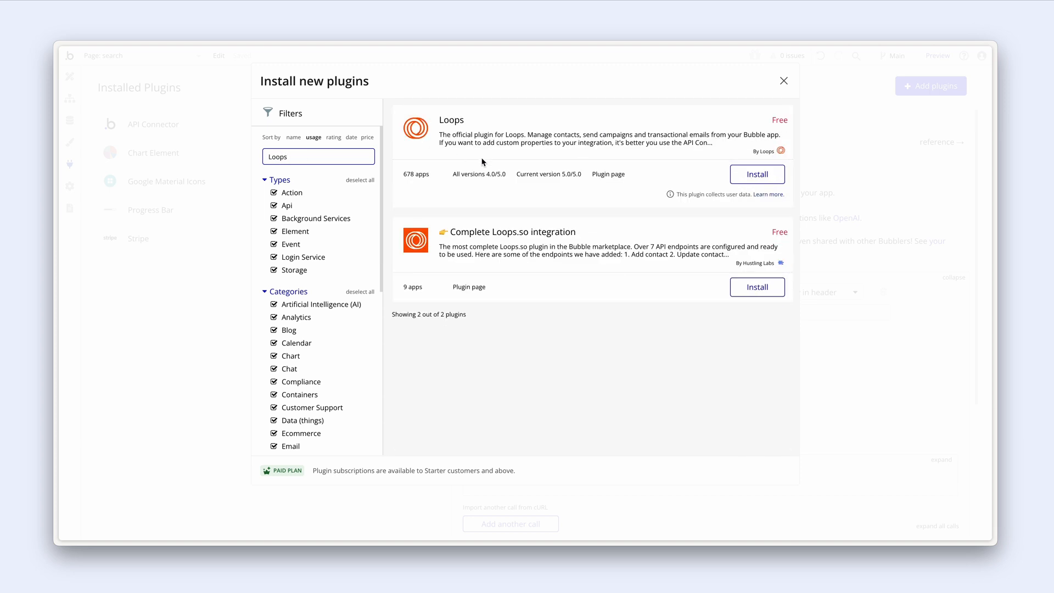
pyautogui.click(755, 181)
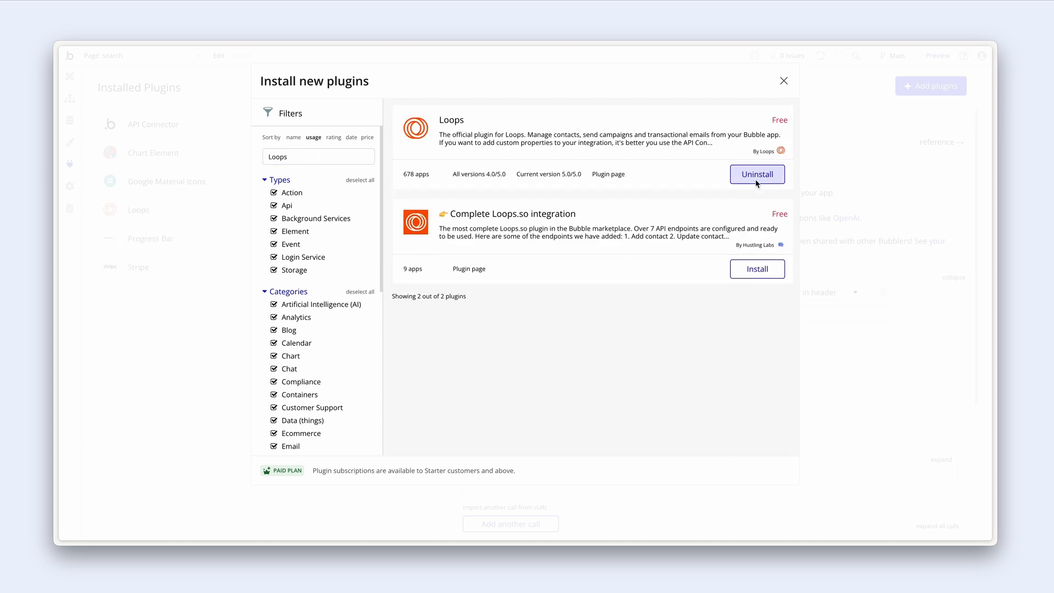
pyautogui.moveTo(288, 160); pyautogui.dragTo(259, 159)
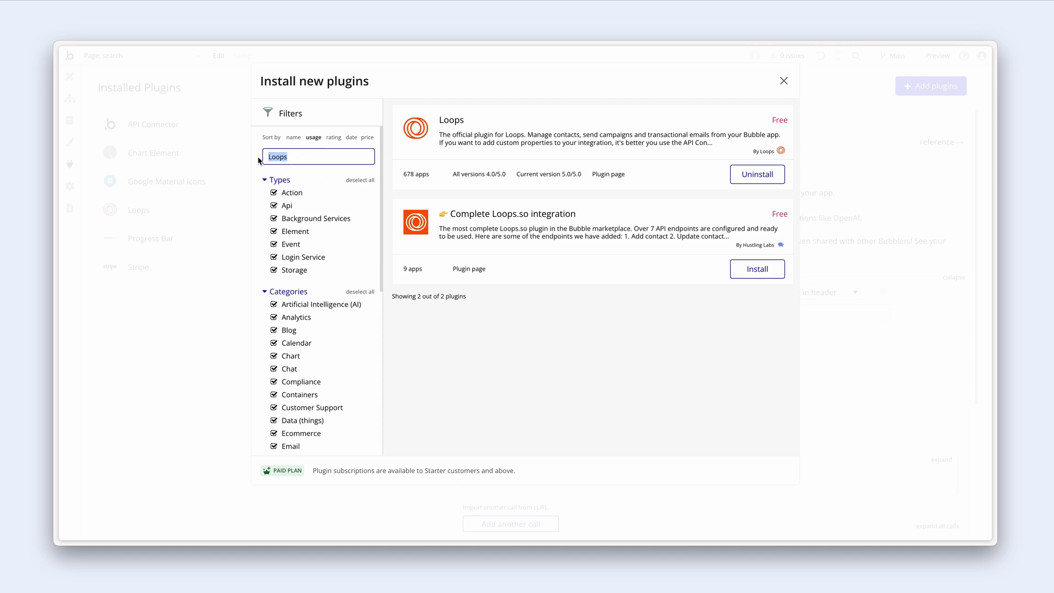
pyautogui.write('Openai')
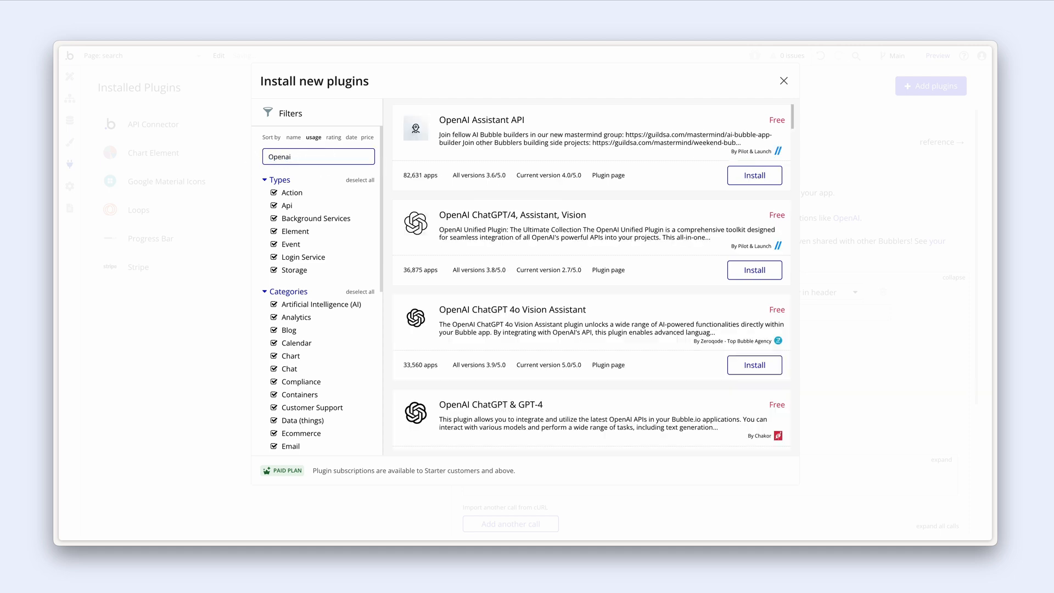
# - Install OpenAI ChatGPT & GPT-4, then review the Loops and OpenAI plugin settings
pyautogui.click(739, 367)
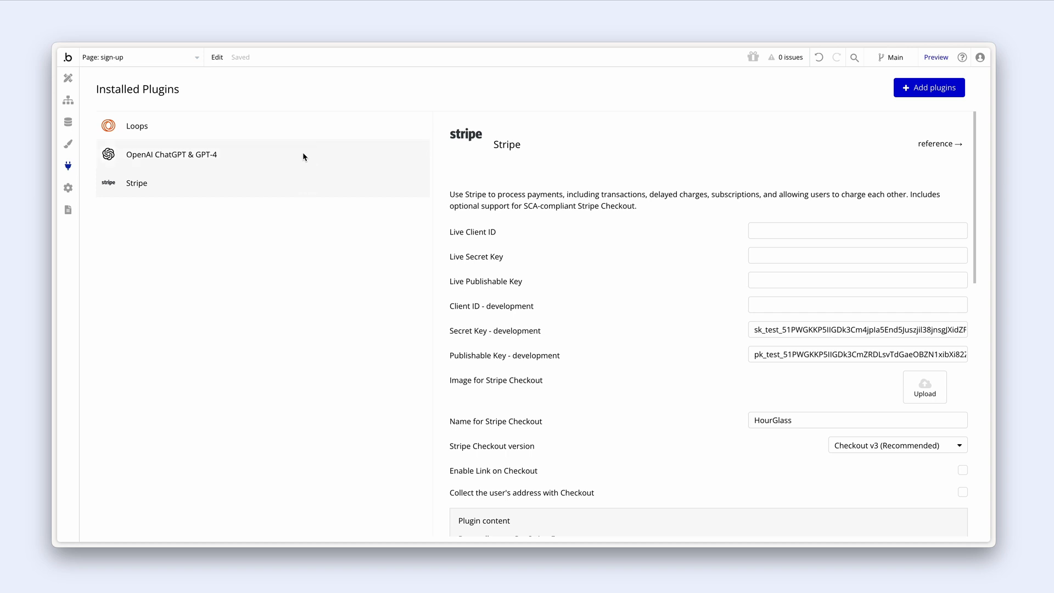
pyautogui.click(307, 131)
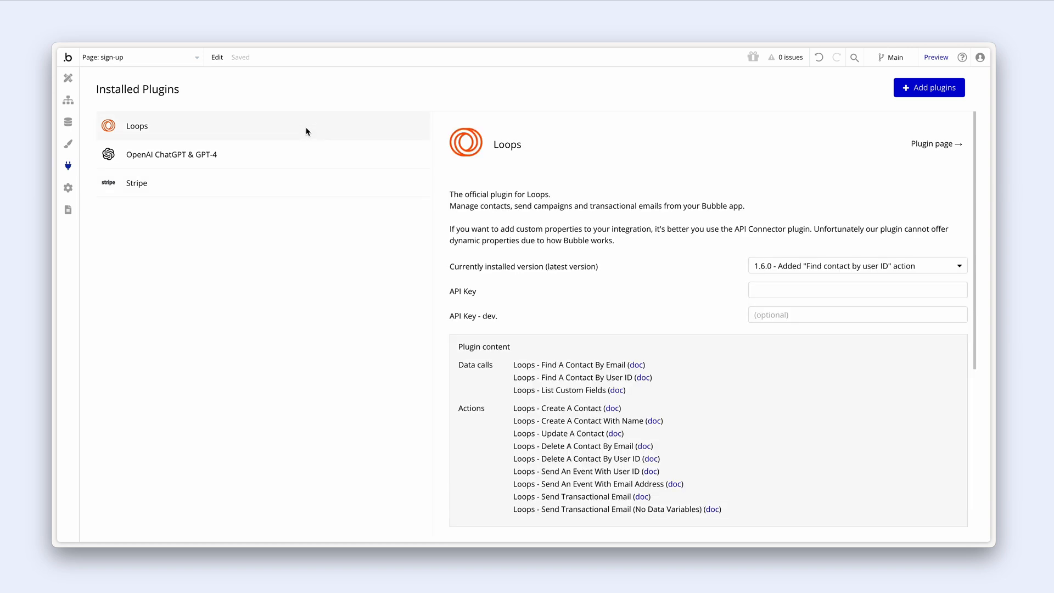
pyautogui.click(305, 157)
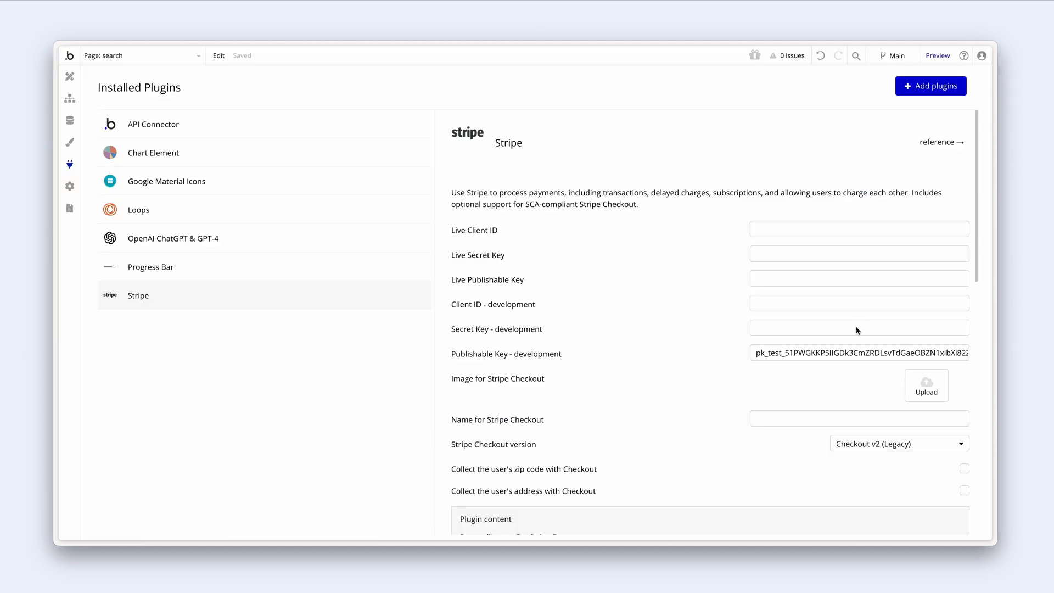
# - Paste the Stripe test secret key into the Secret Key - development field
pyautogui.click(858, 329)
pyautogui.hotkey('ctrl', 'v')
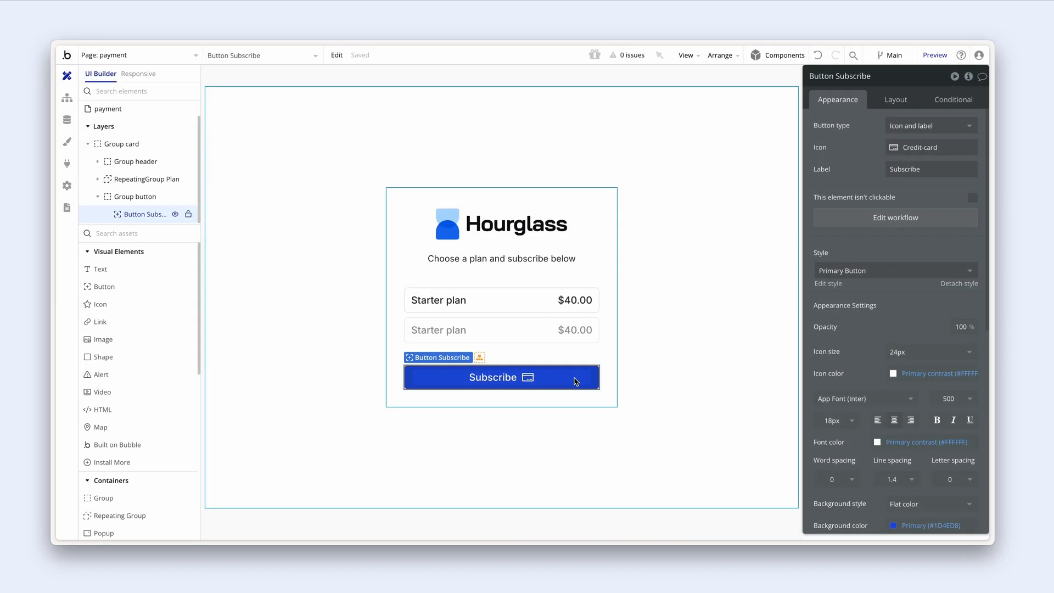
# - Add a Subscribe the user to a plan action: Growth - $60, Error if incomplete
pyautogui.click(833, 220)
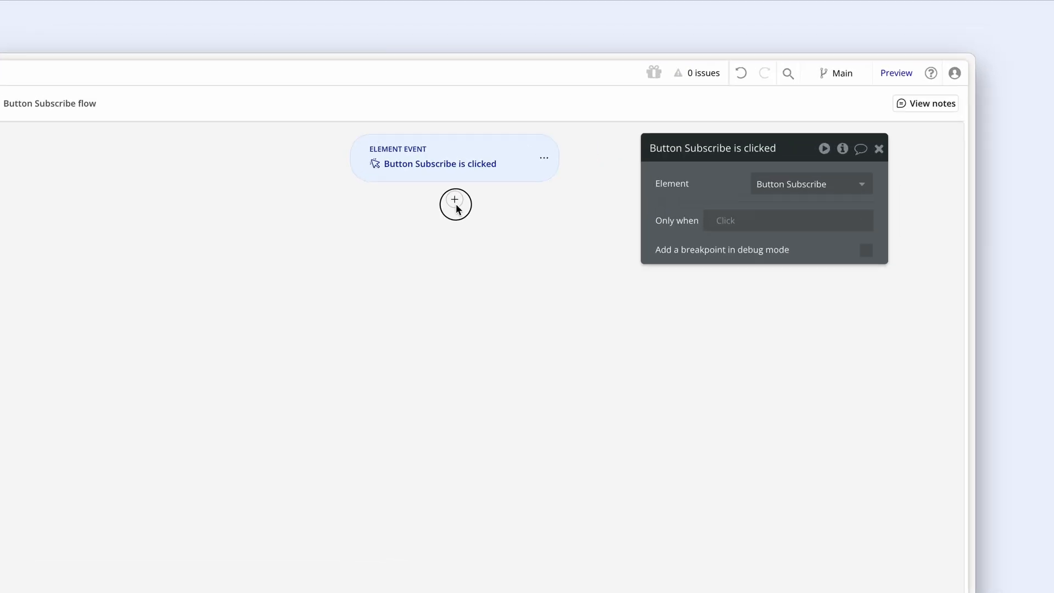
pyautogui.click(455, 206)
pyautogui.moveTo(473, 376)
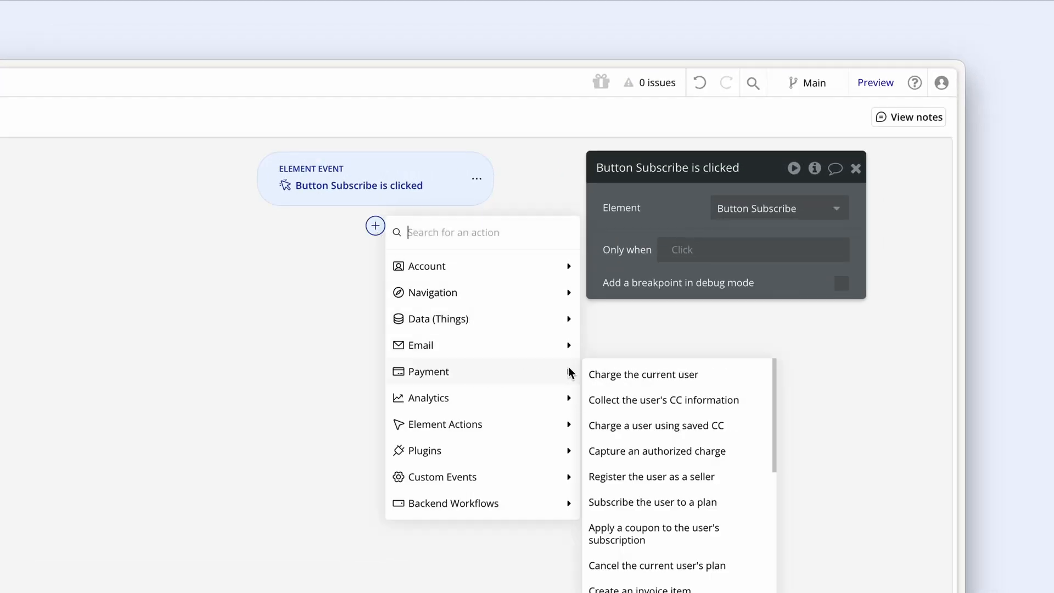
pyautogui.click(720, 500)
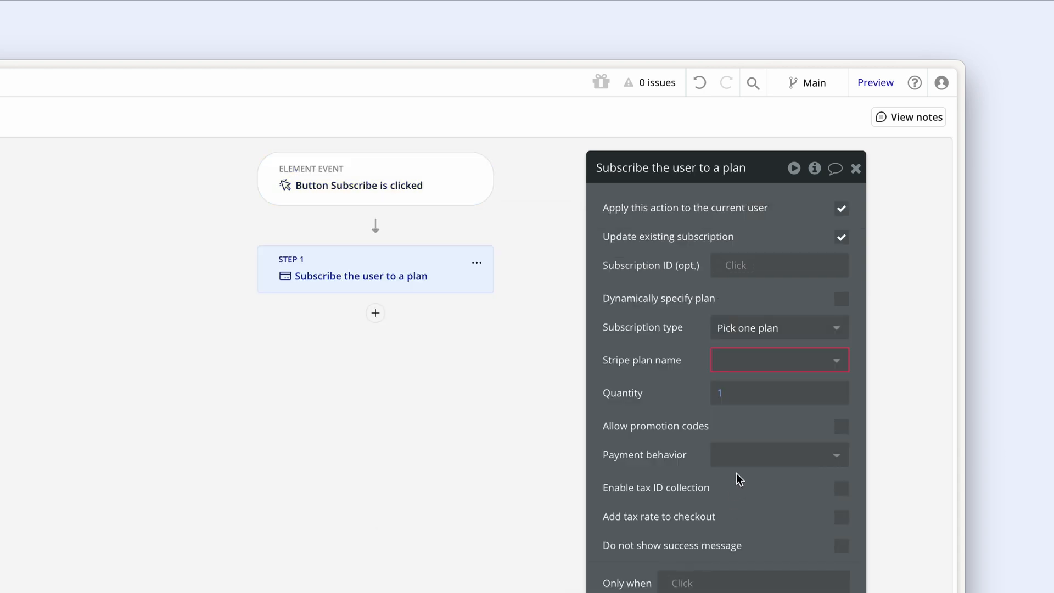
pyautogui.click(764, 358)
pyautogui.click(769, 411)
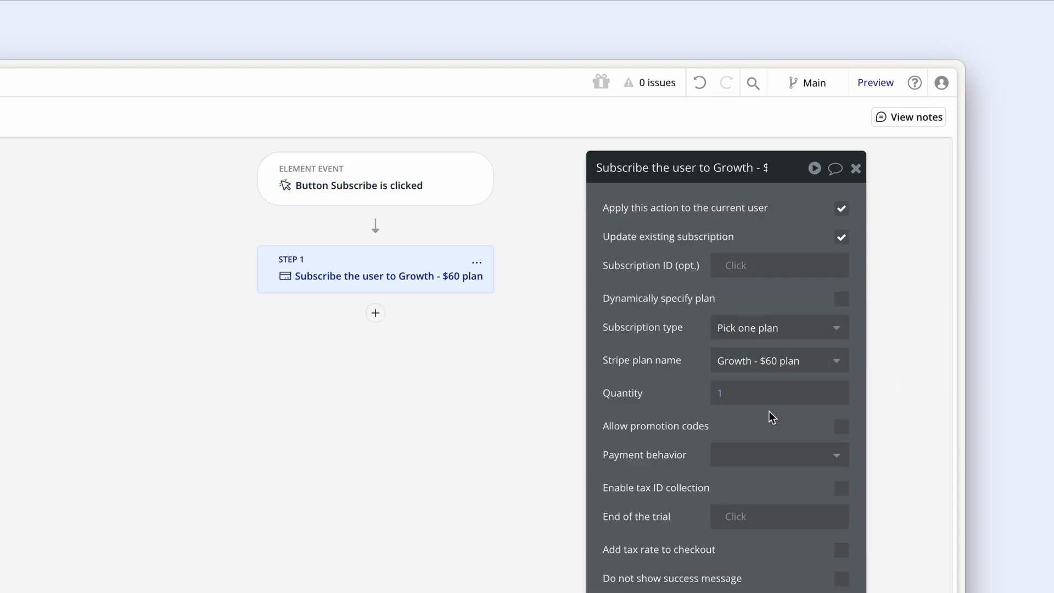
pyautogui.click(757, 451)
pyautogui.click(763, 529)
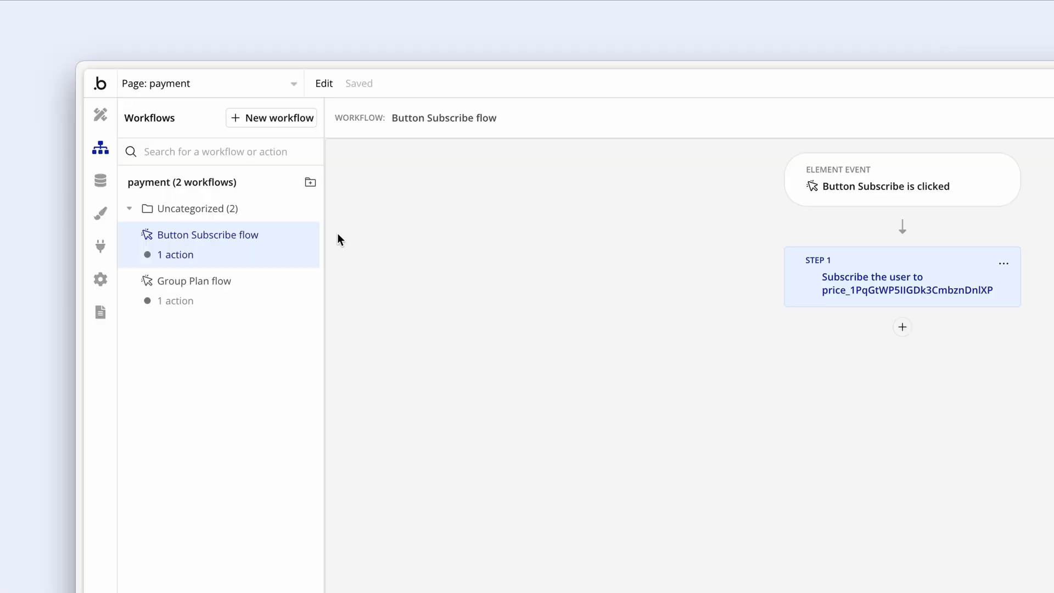
# - Add a new page named 'search' without cloning it from an existing page
pyautogui.click(270, 88)
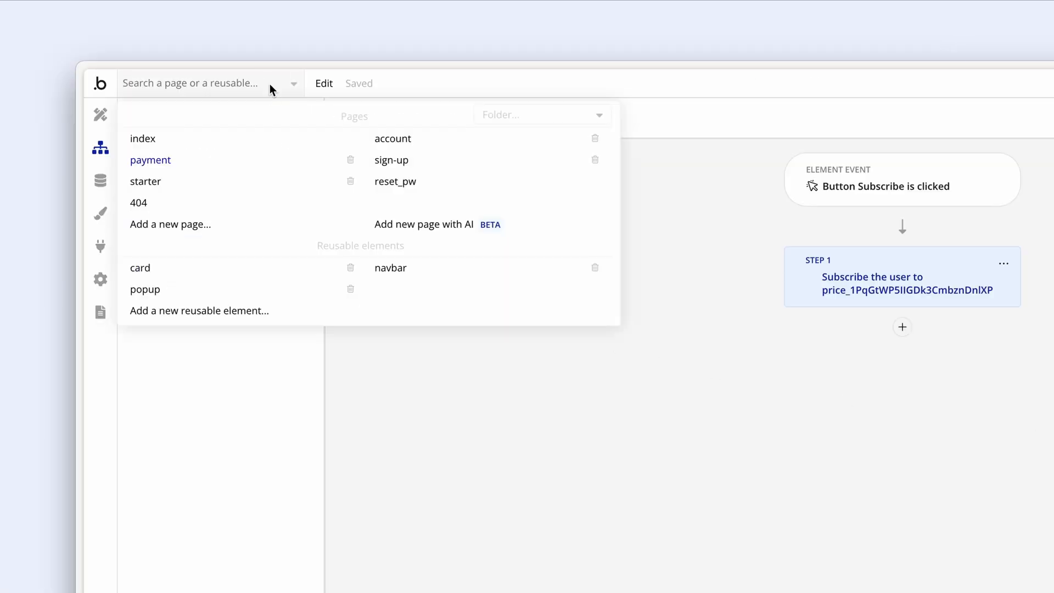
pyautogui.click(239, 223)
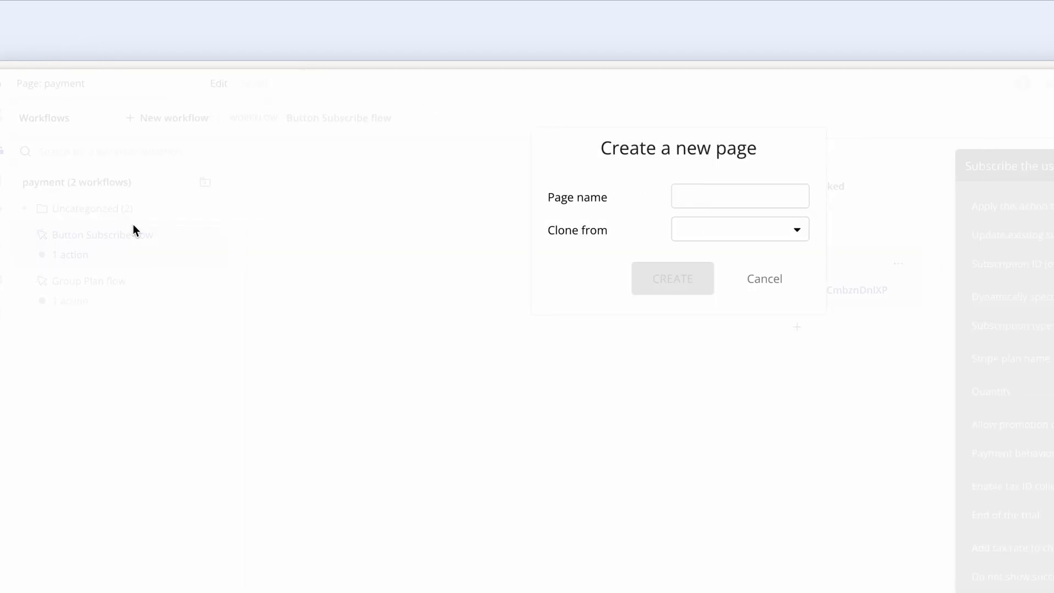
pyautogui.click(557, 201)
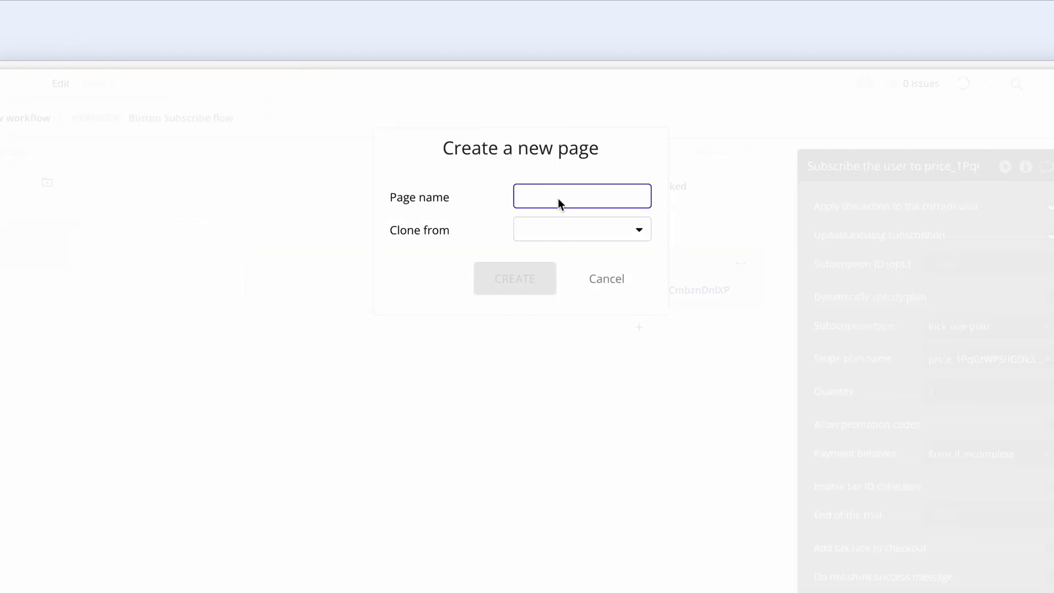
pyautogui.write('search')
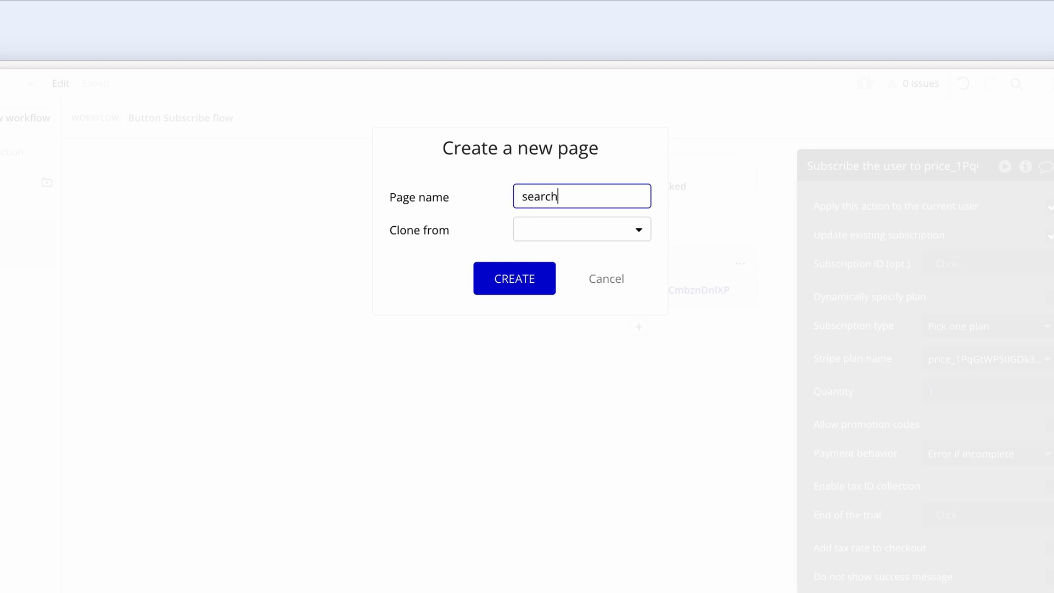
pyautogui.click(579, 227)
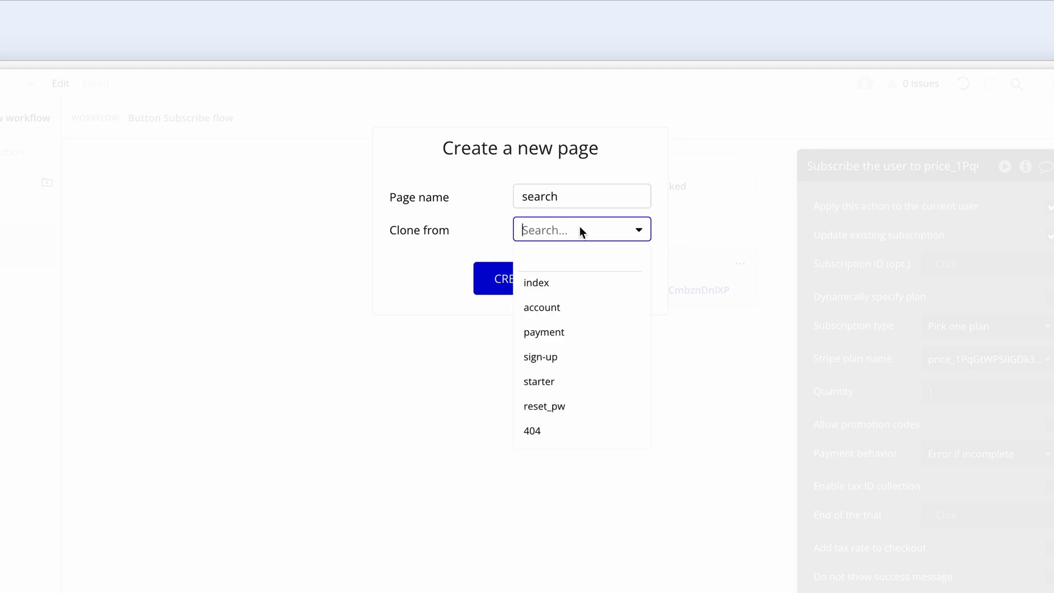
pyautogui.click(580, 230)
pyautogui.click(542, 281)
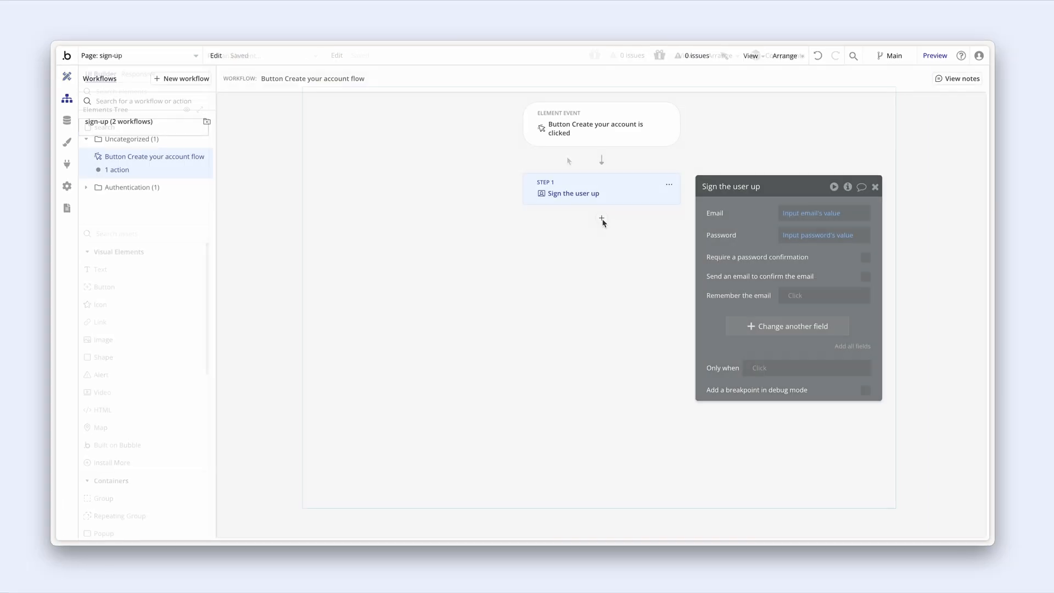
# - Add a Go to page action after Sign the user up, with account as the destination
pyautogui.click(603, 217)
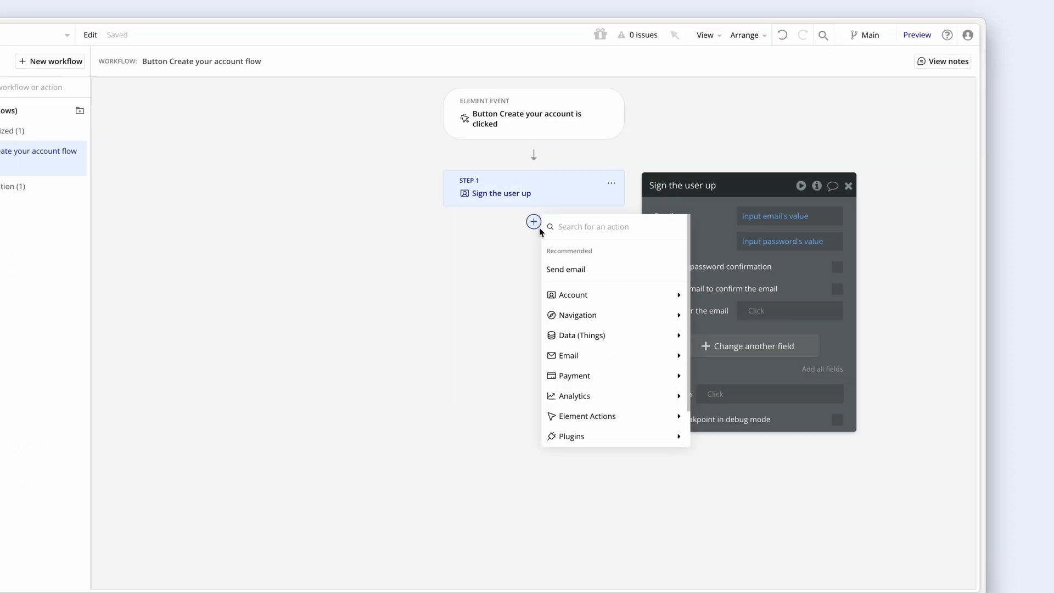
pyautogui.moveTo(631, 316)
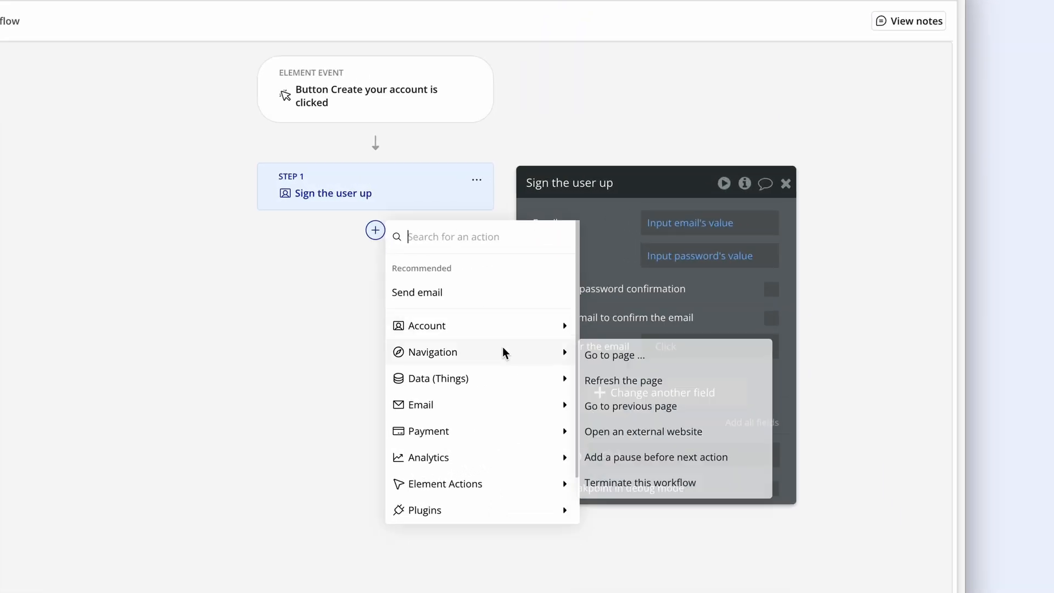
pyautogui.click(737, 321)
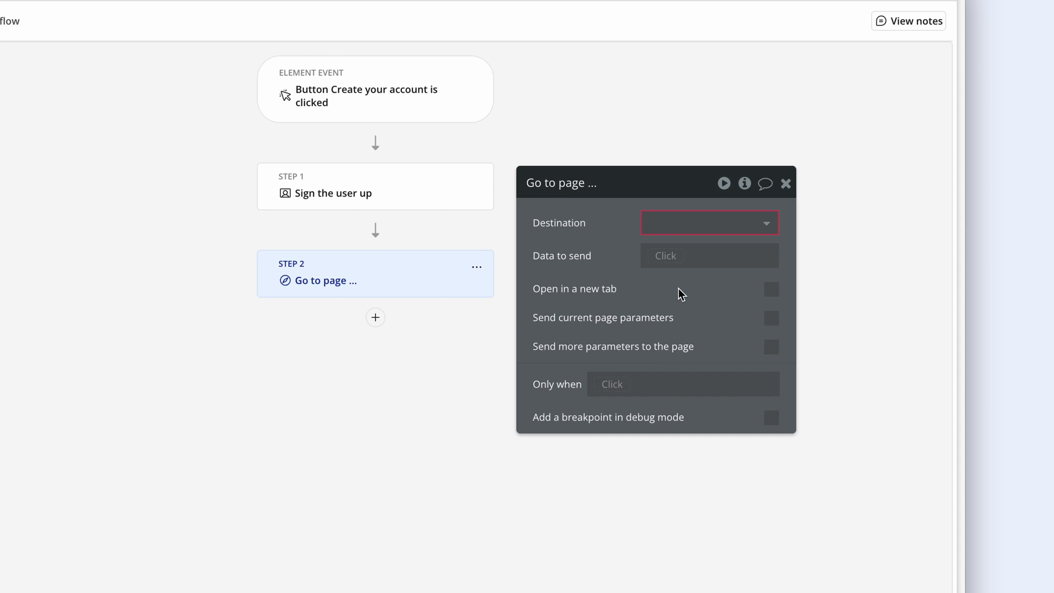
pyautogui.click(683, 223)
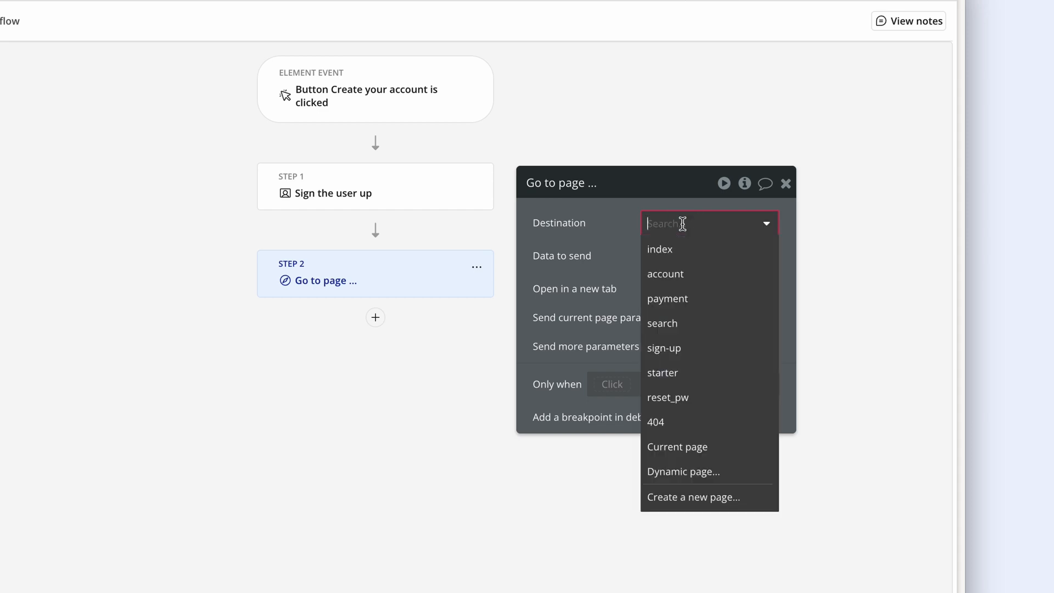
pyautogui.click(699, 280)
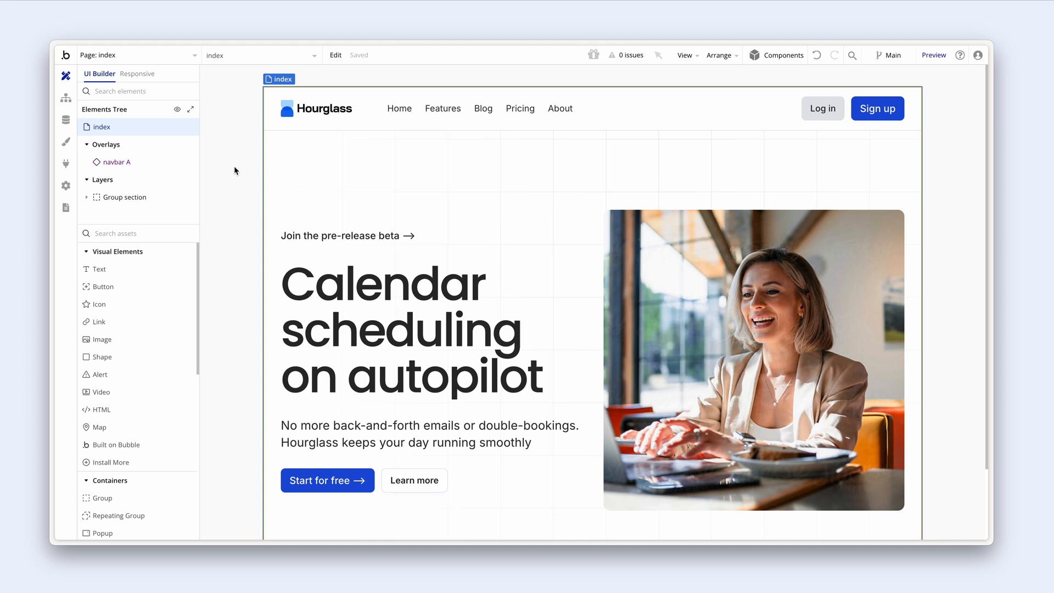
# - On the account page, inspect the User is logged out event and its Go to index step
pyautogui.click(191, 56)
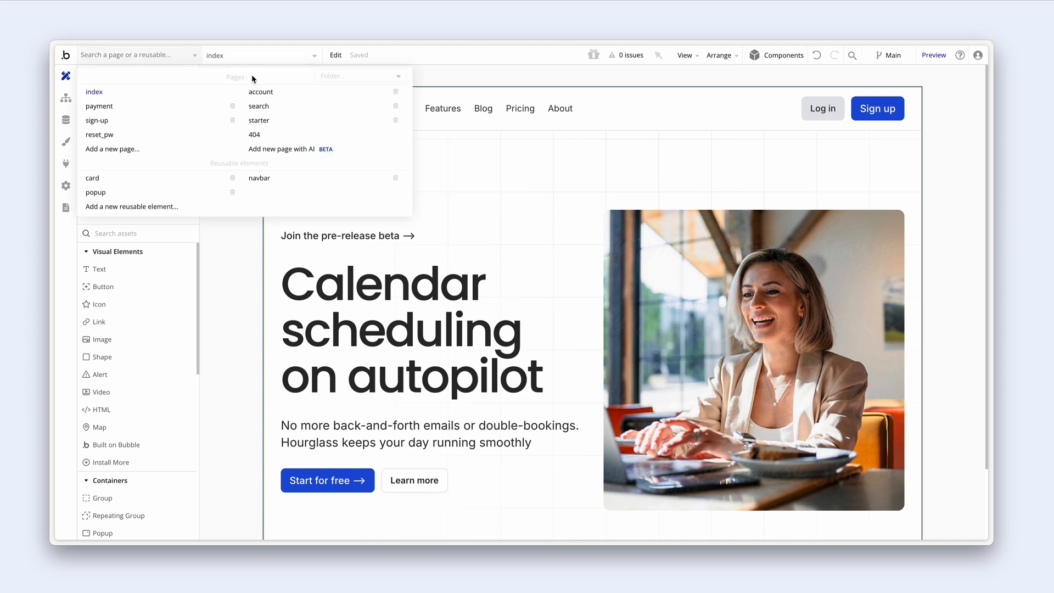
pyautogui.click(260, 91)
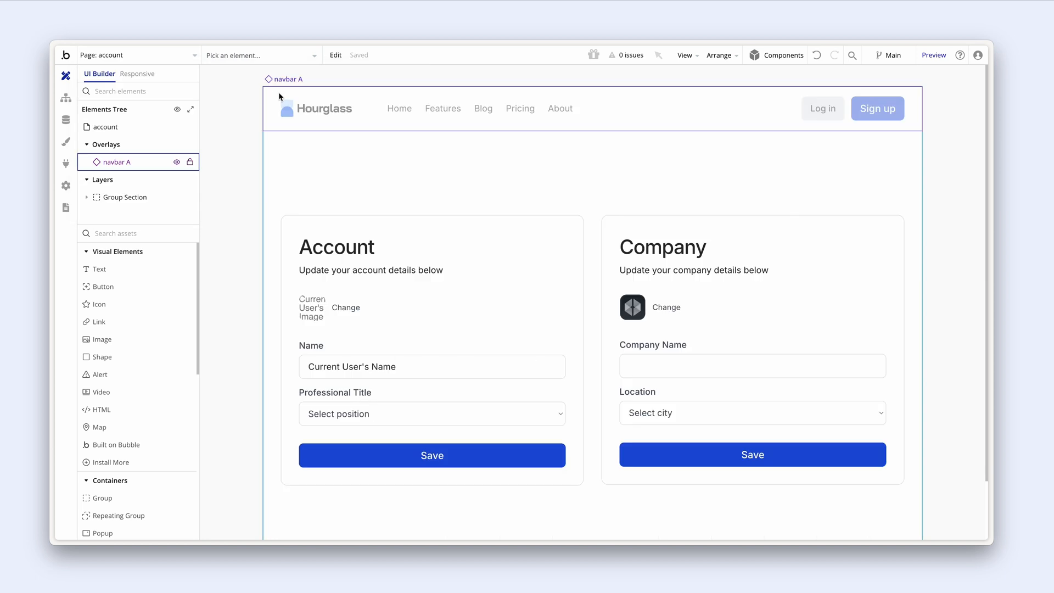
pyautogui.click(66, 98)
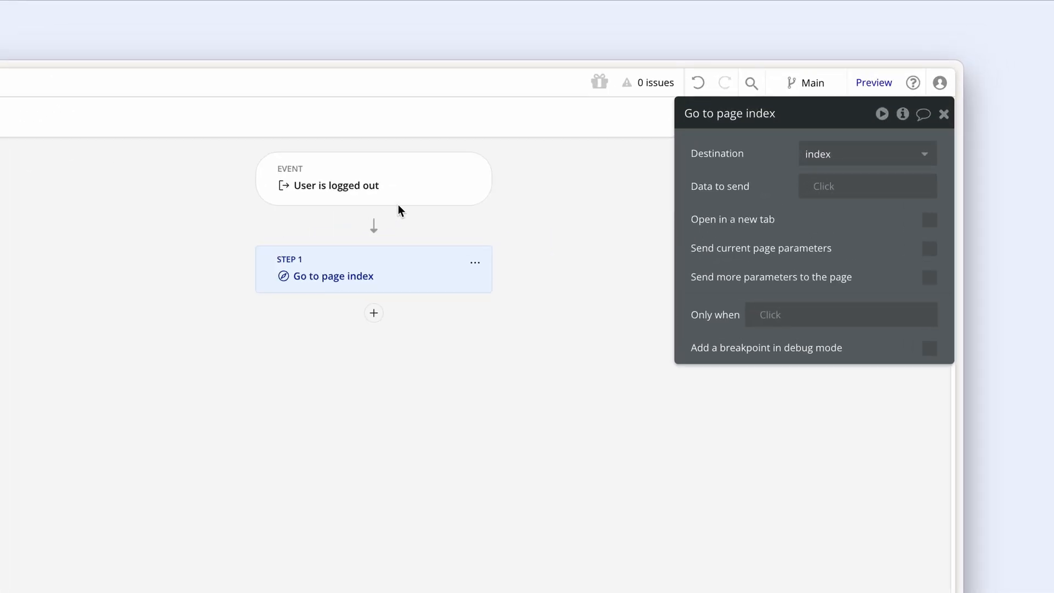
pyautogui.click(548, 146)
pyautogui.moveTo(701, 157); pyautogui.dragTo(540, 205)
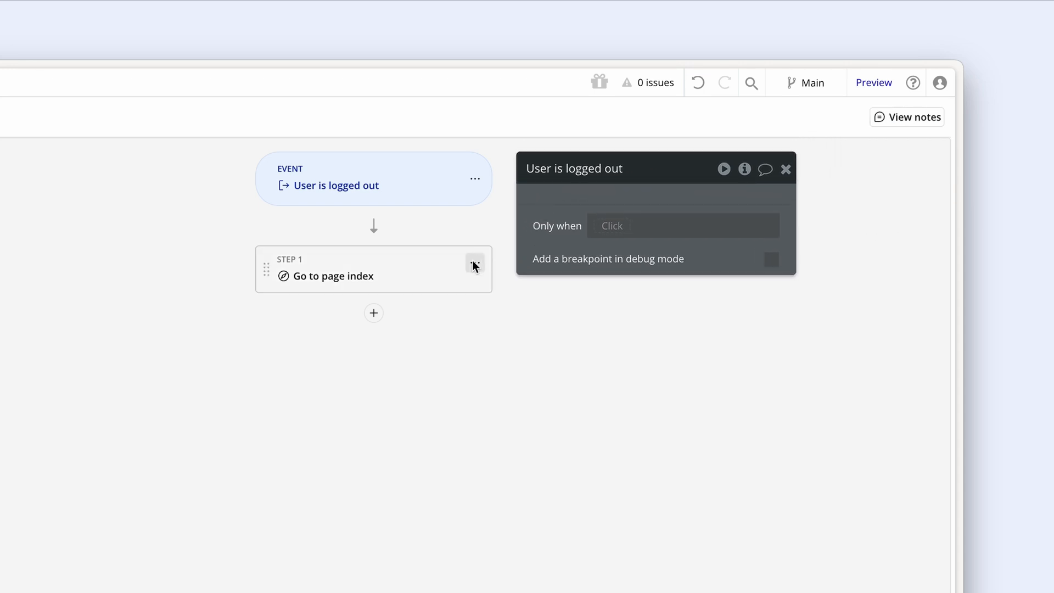
pyautogui.click(458, 265)
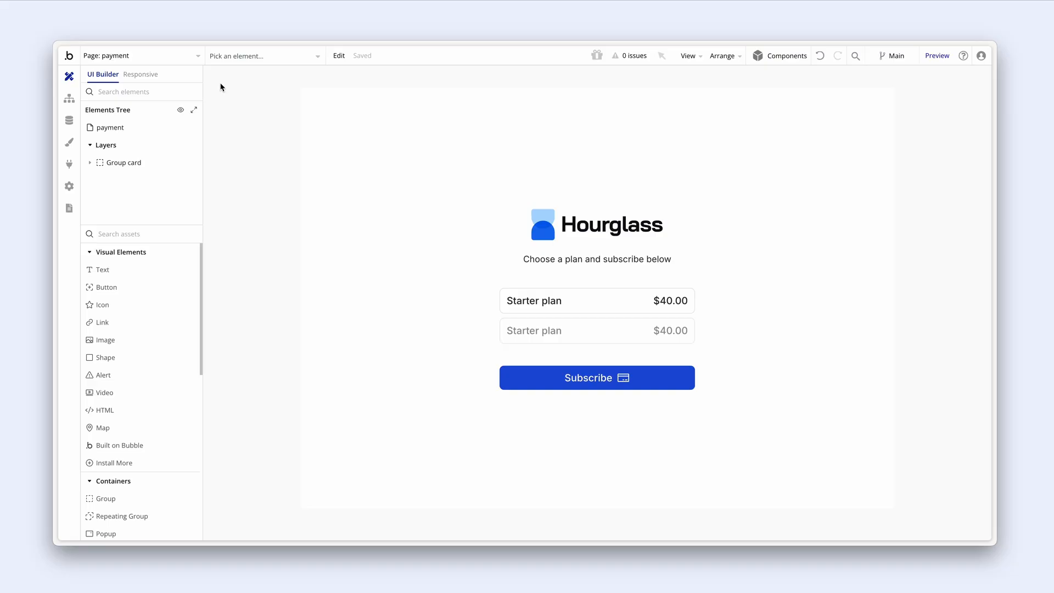
# - Switch the editor to the sign-up page, then to the payment page
pyautogui.click(199, 57)
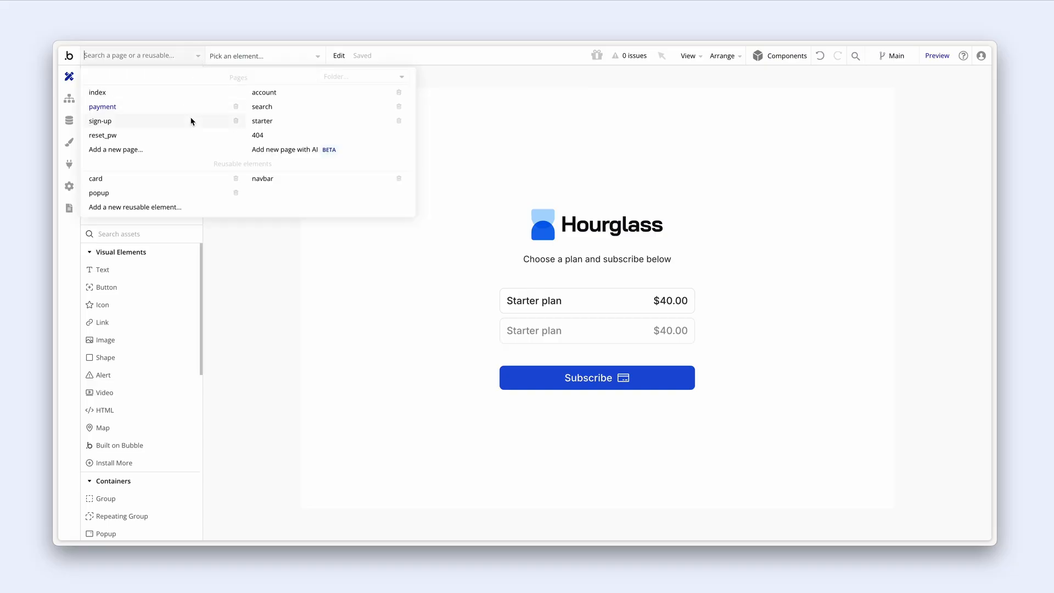
pyautogui.click(192, 120)
pyautogui.click(197, 57)
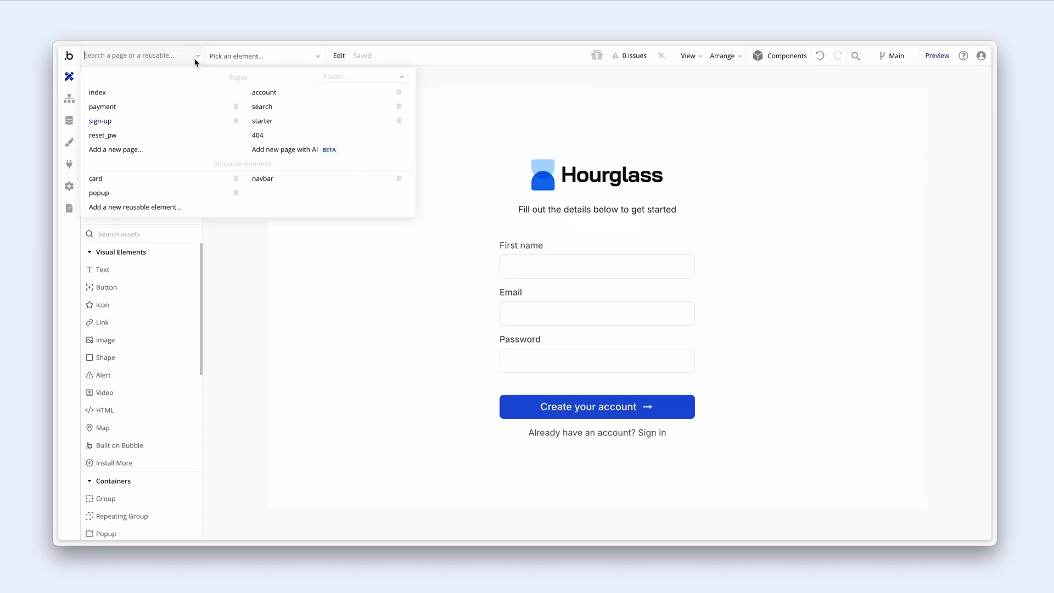
pyautogui.click(255, 91)
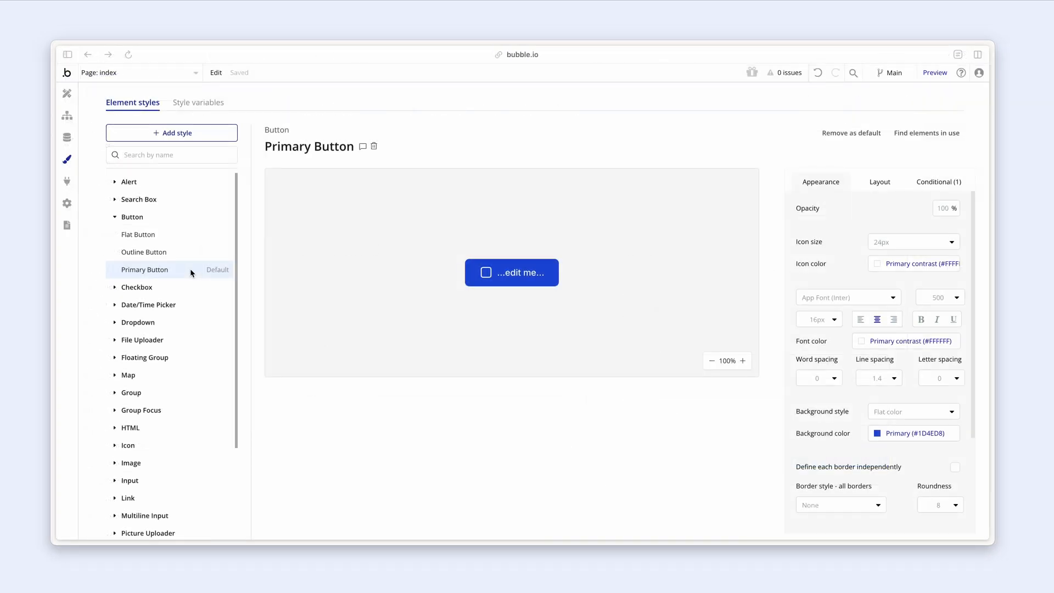
# - Review the Heading 1 through Heading 4 text styles
pyautogui.scroll(-3, 190, 272)
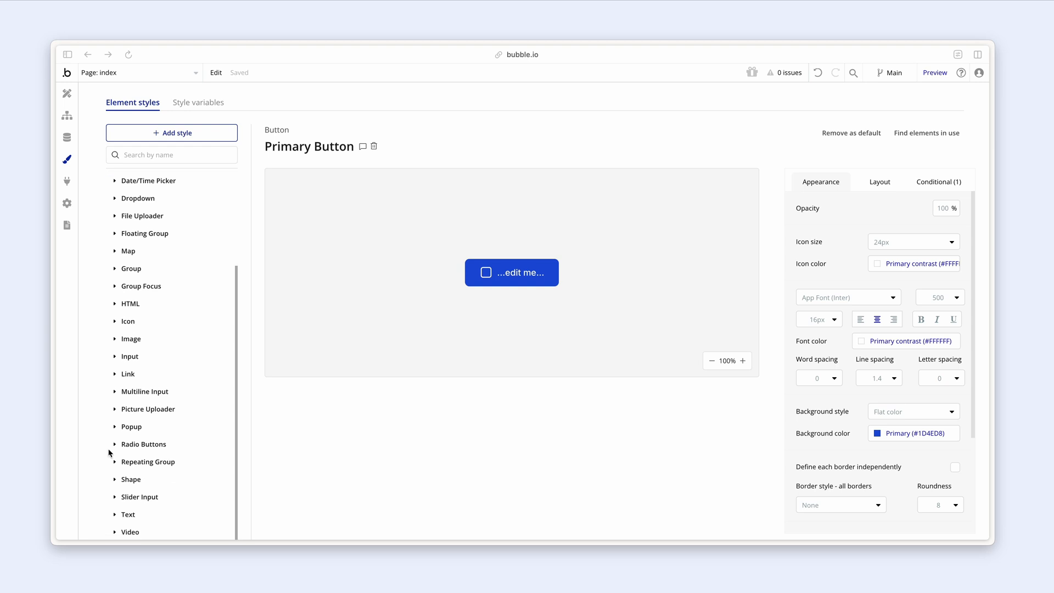
pyautogui.click(114, 514)
pyautogui.scroll(-3, 138, 466)
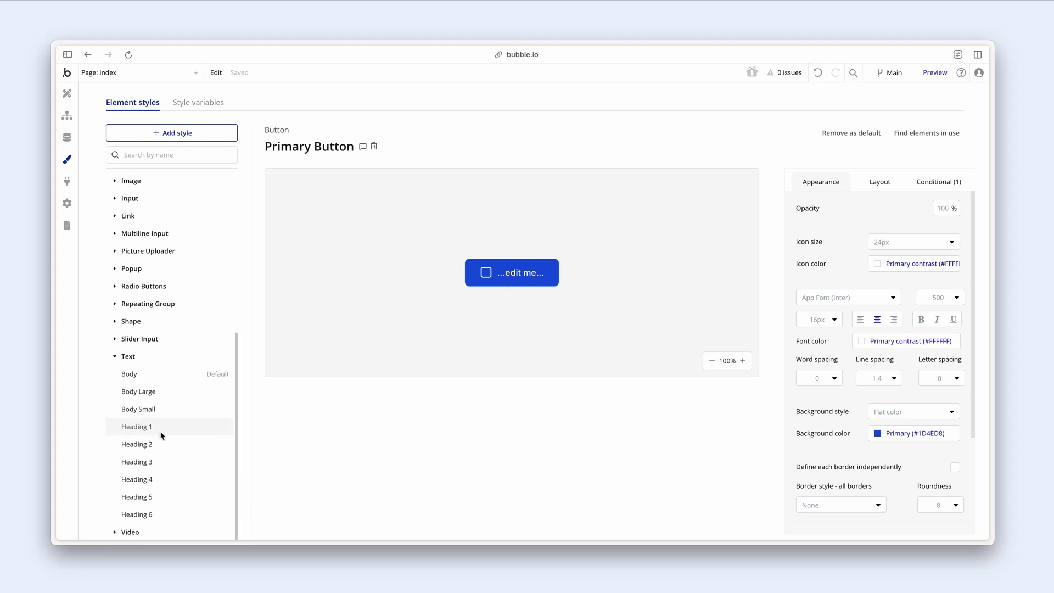
pyautogui.click(163, 427)
pyautogui.click(168, 443)
pyautogui.click(166, 462)
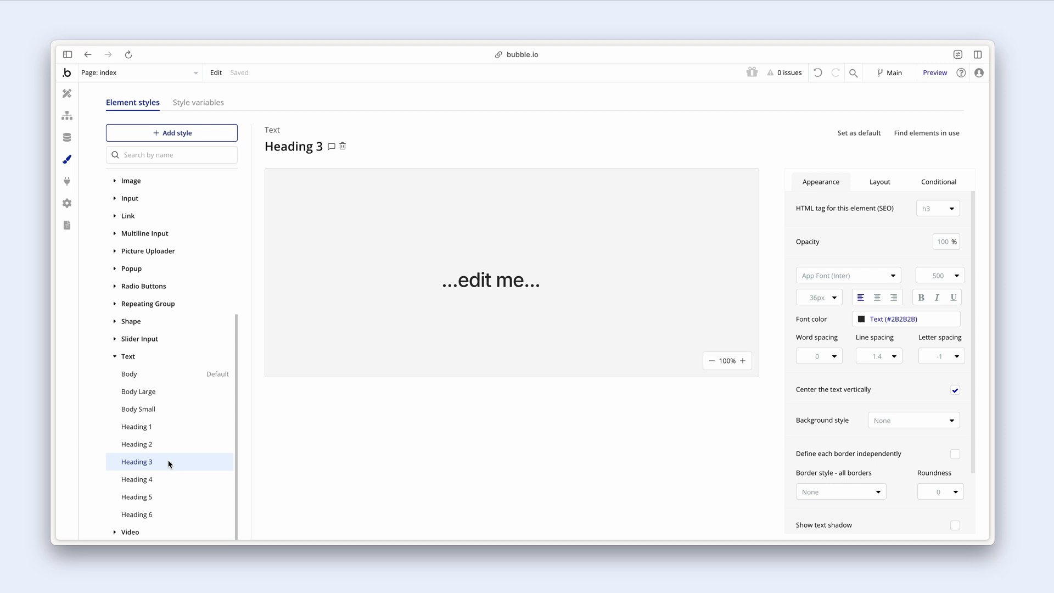
pyautogui.click(166, 478)
# - Compare the Primary, Flat and Outline Button styles and set Primary Button font size to 18
pyautogui.scroll(5, 167, 475)
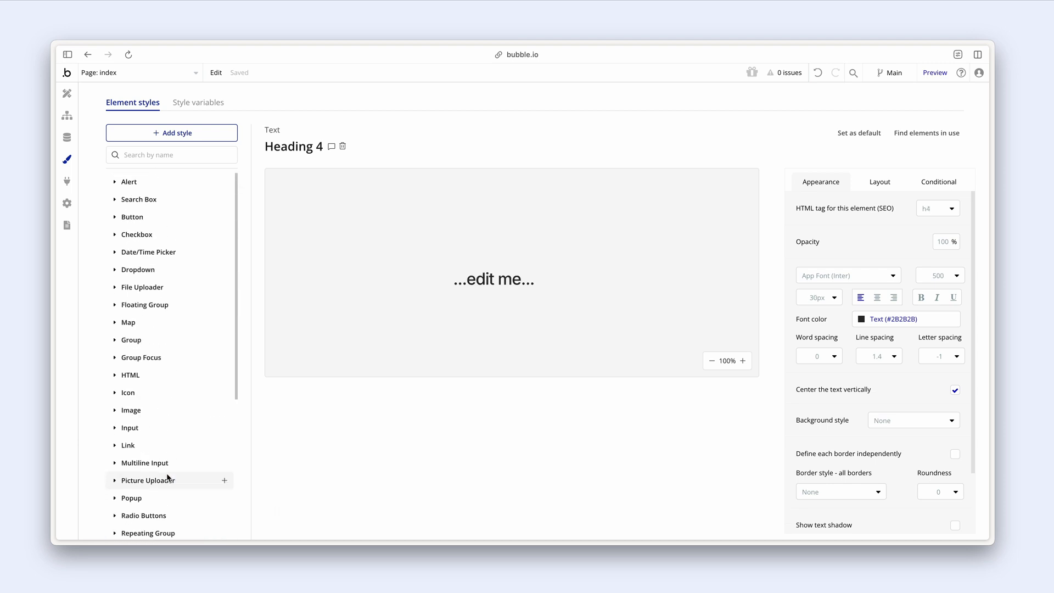
pyautogui.click(132, 218)
pyautogui.click(145, 269)
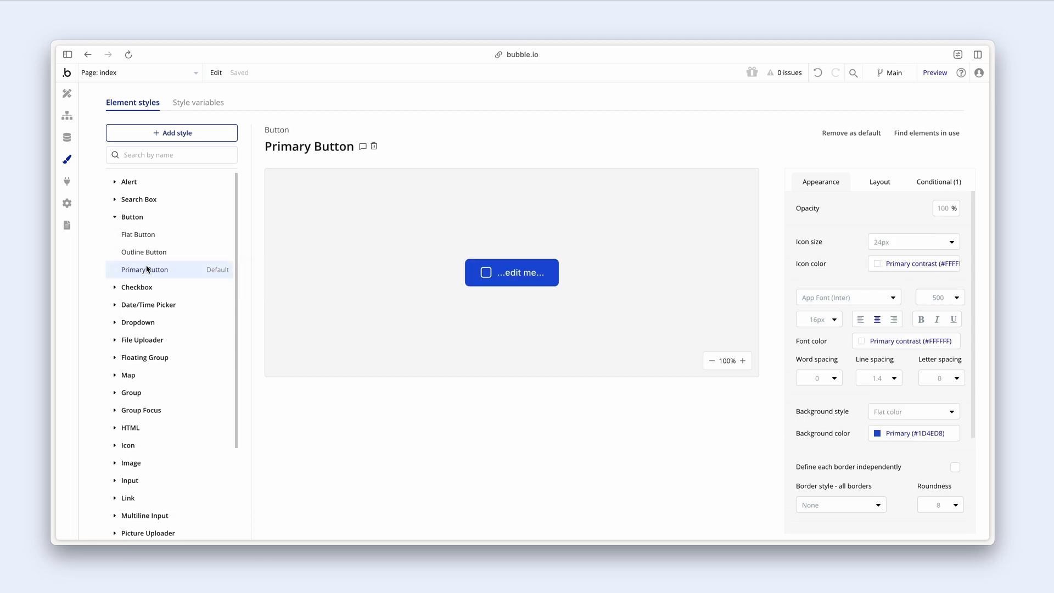
pyautogui.click(166, 235)
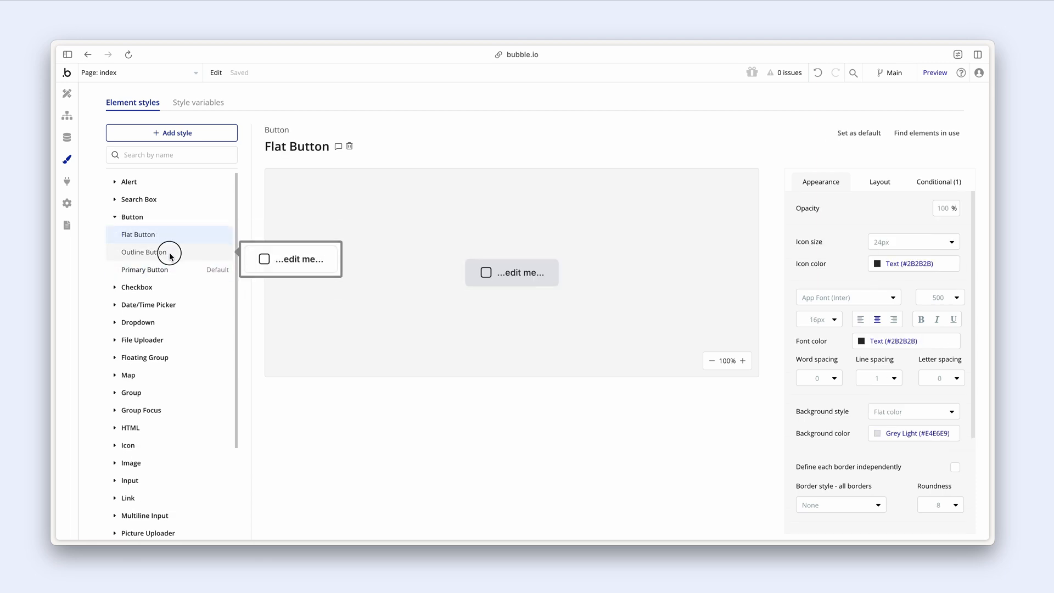
pyautogui.click(169, 253)
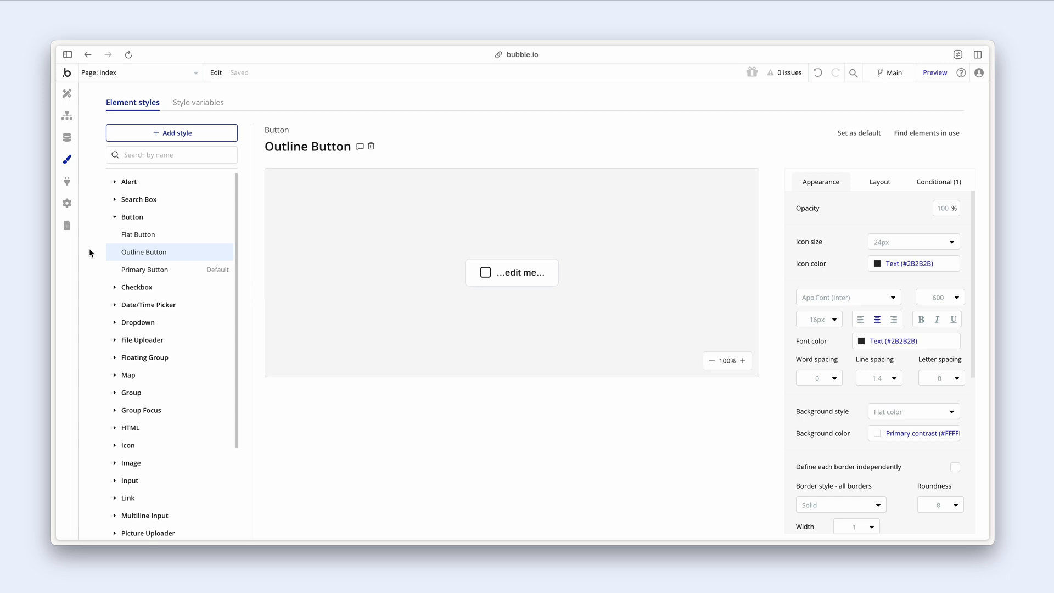
pyautogui.click(134, 269)
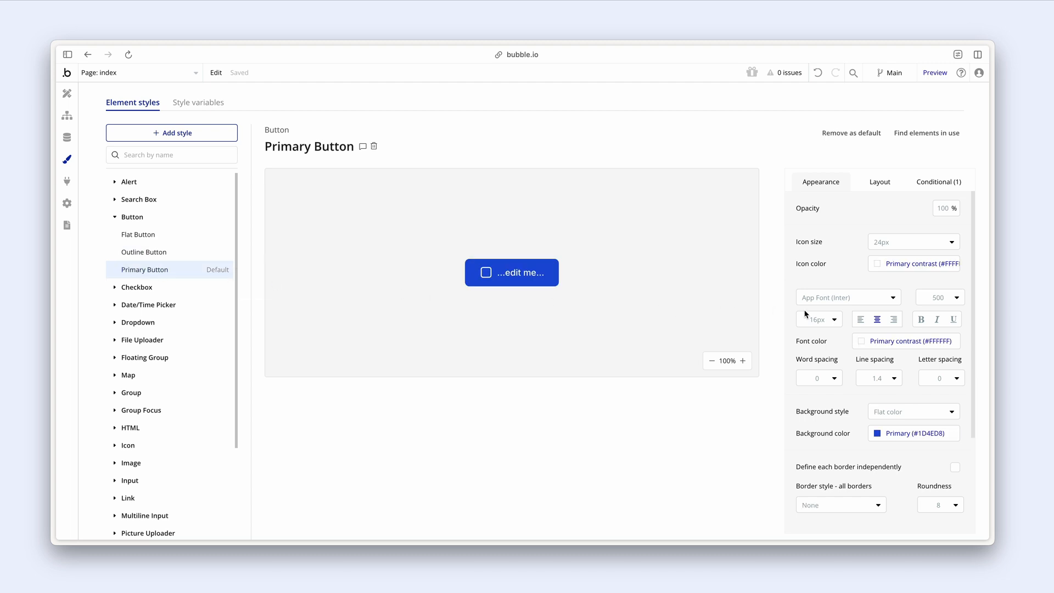
pyautogui.click(825, 320)
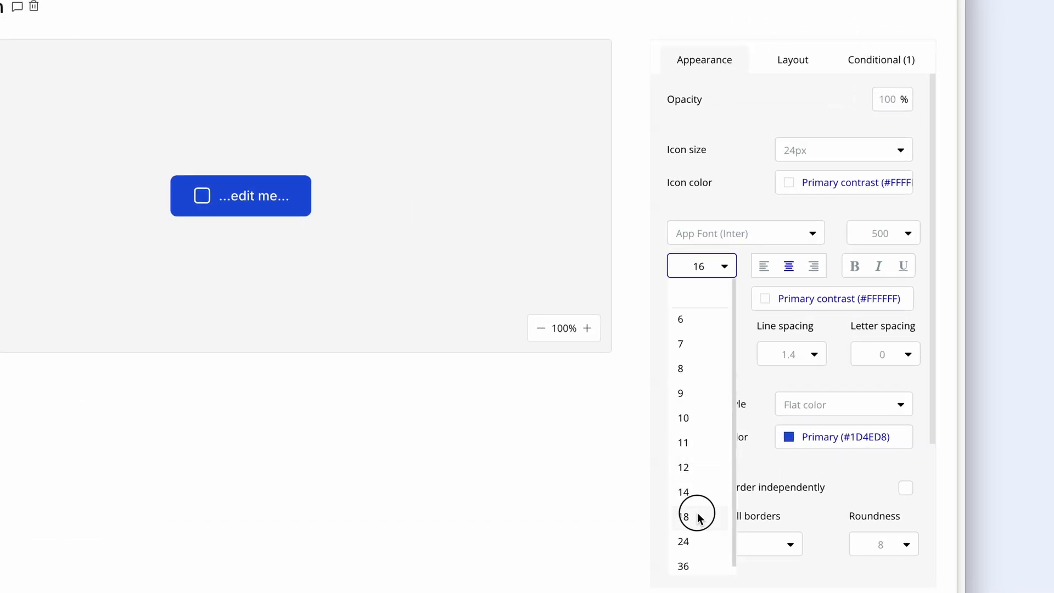
pyautogui.click(685, 516)
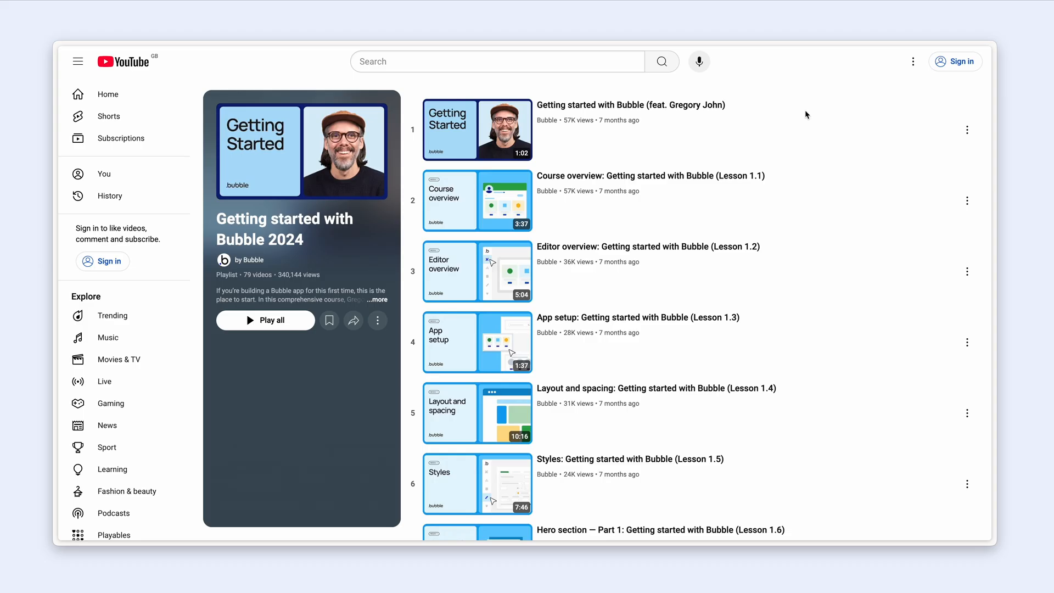
pyautogui.scroll(-3, 806, 115)
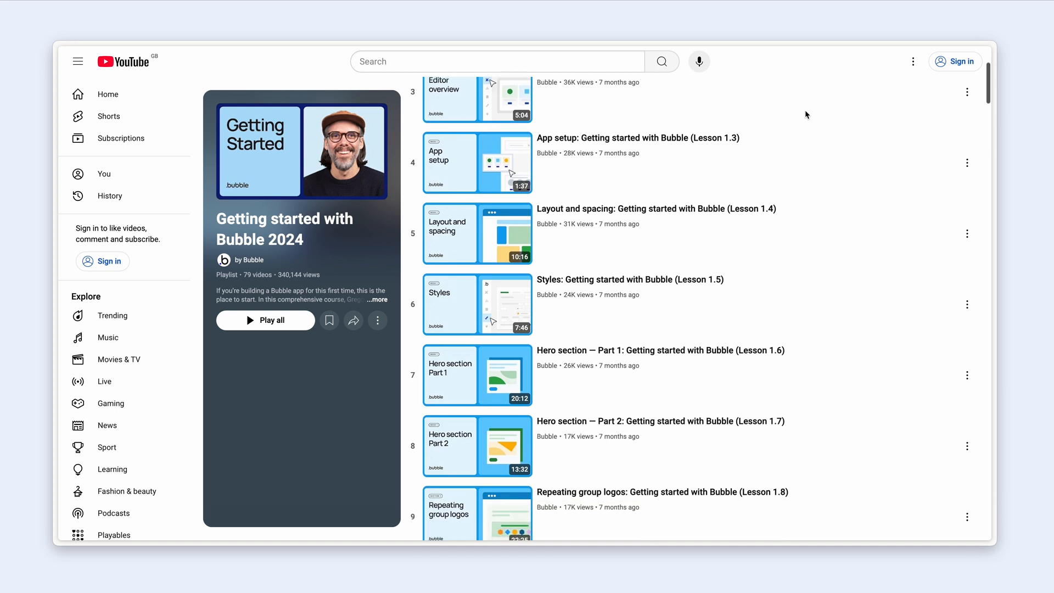
# - Play the App setup lesson video, then go to the New? Start Here docs article
pyautogui.click(723, 138)
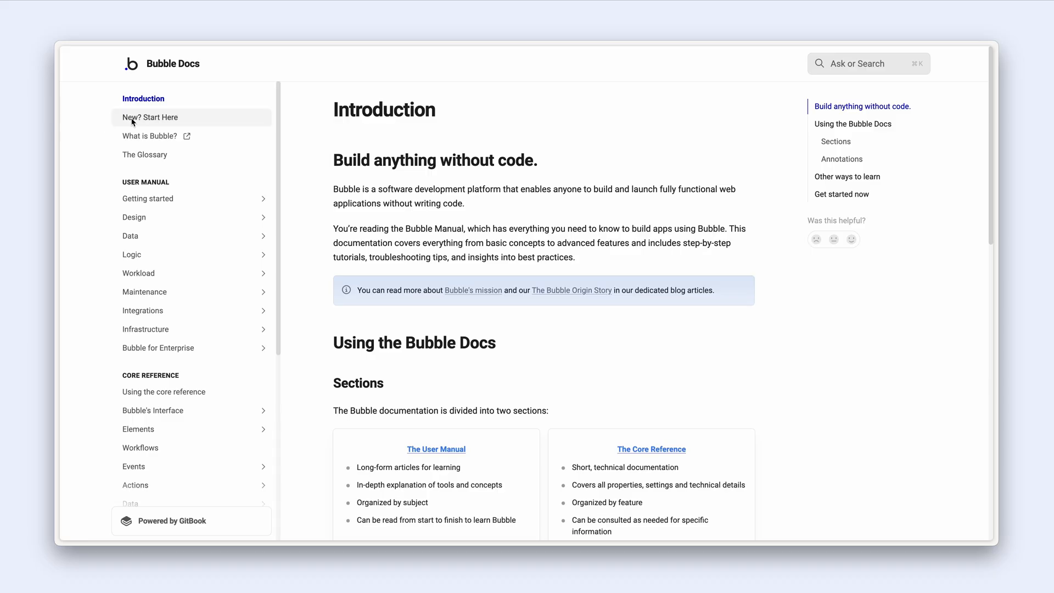
pyautogui.click(132, 119)
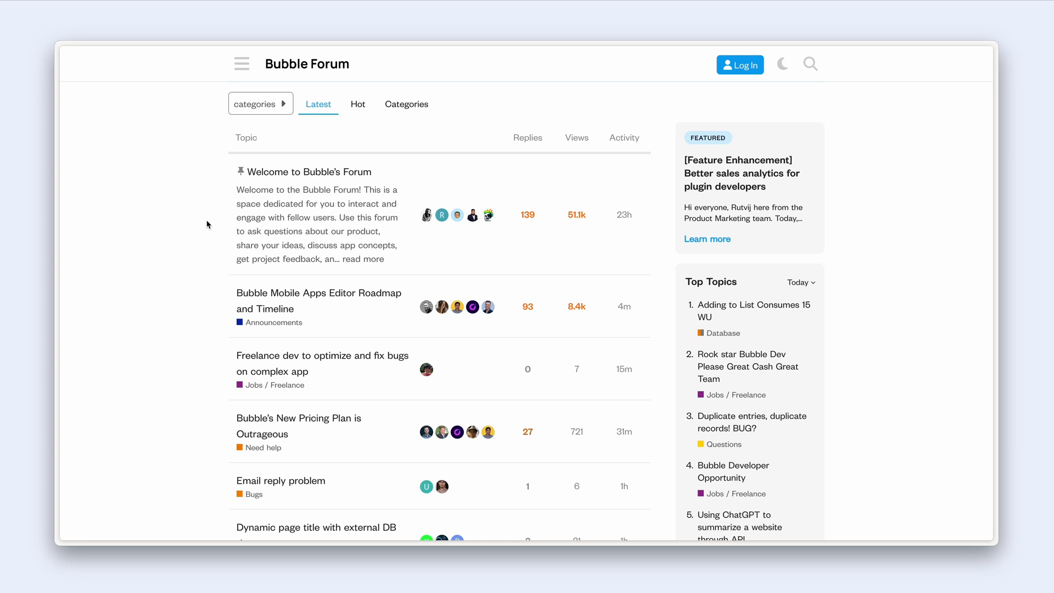
# - Read the Bubble Mobile Apps Editor Roadmap and Timeline topic, then choose Get started on bubble.io
pyautogui.scroll(-2, 206, 221)
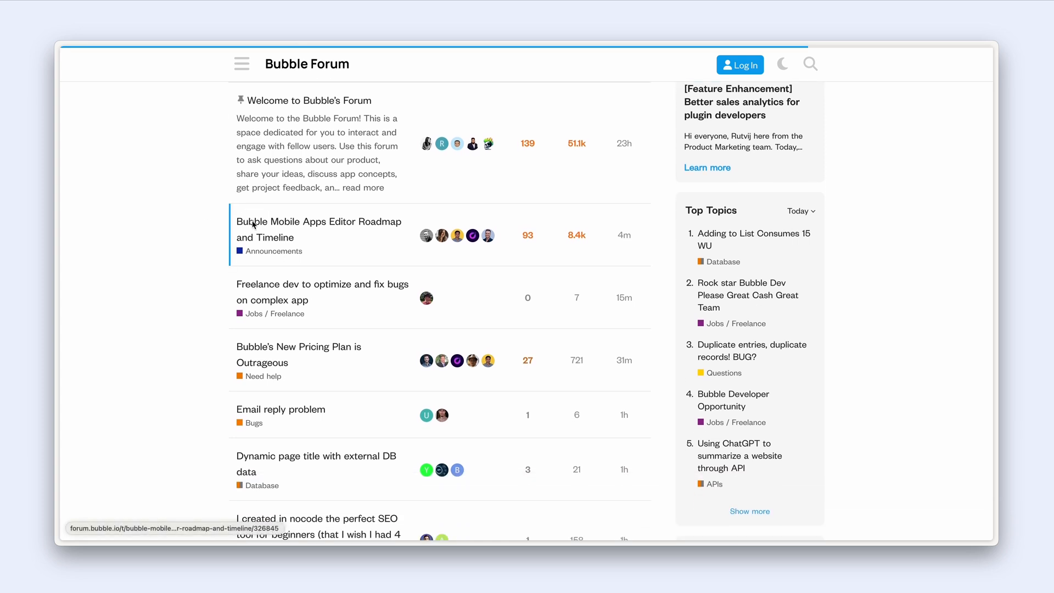
pyautogui.click(254, 223)
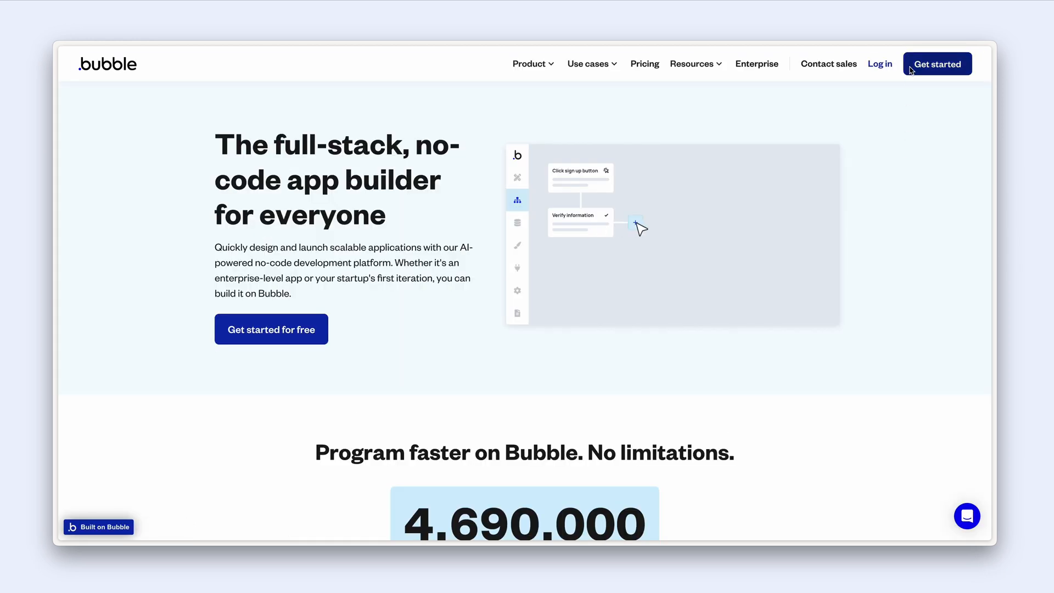
pyautogui.click(910, 69)
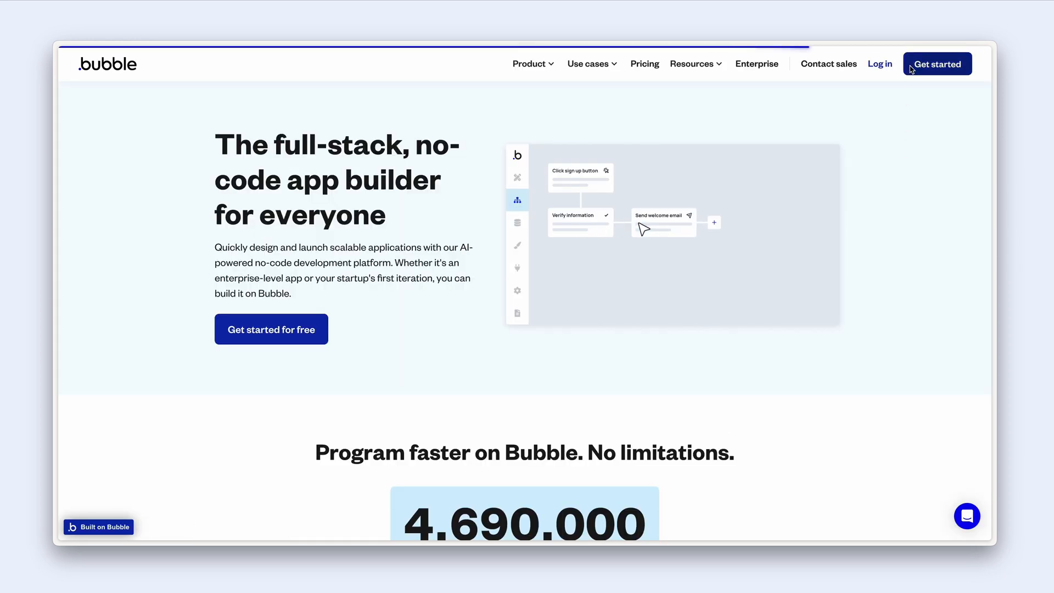